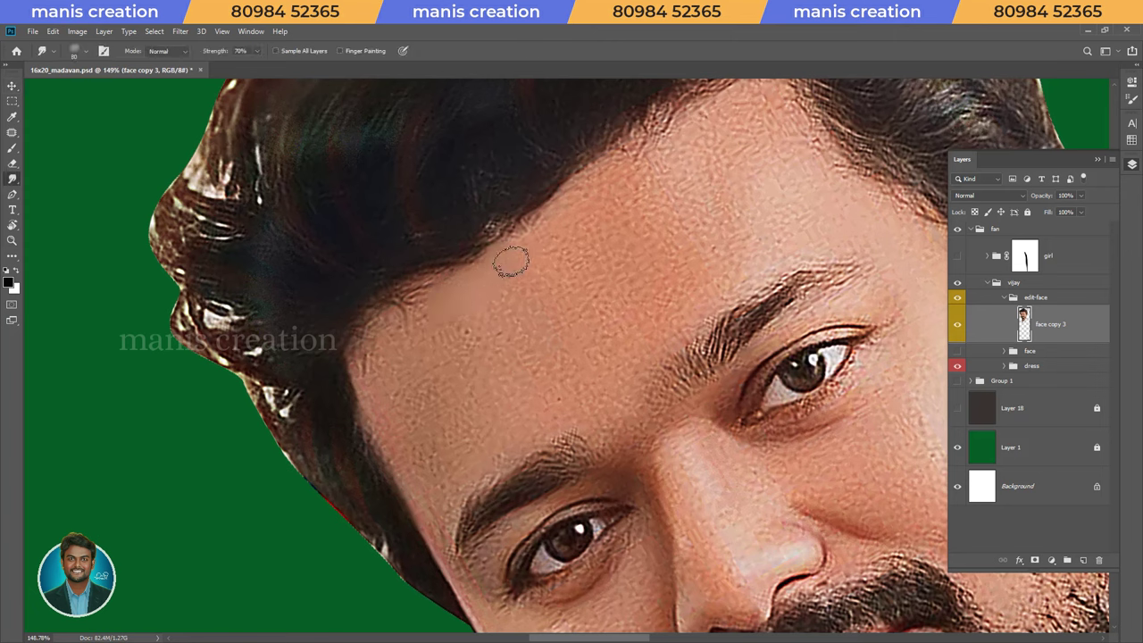
Smudge the upper forehead and across the brow area, resizing the brush between strokes
mouse_move(511, 262)
left_mouse_down()
mouse_move(645, 165)
mouse_move(670, 173)
mouse_move(636, 264)
left_mouse_up()
key("bracketright")
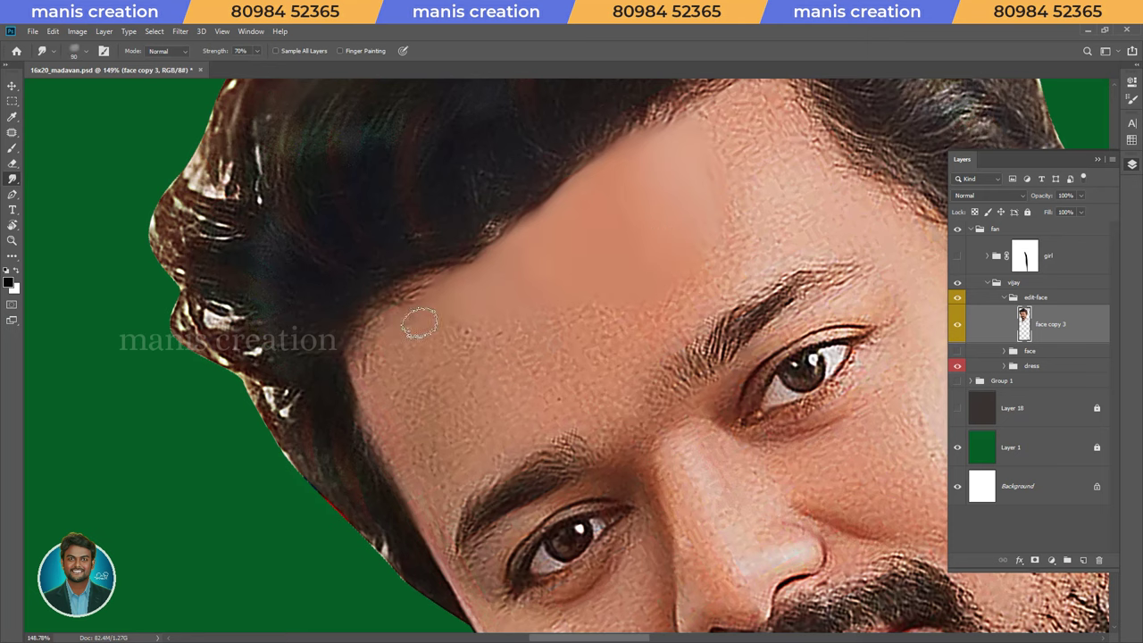
key("bracketleft")
left_click_drag(460, 328, 618, 333)
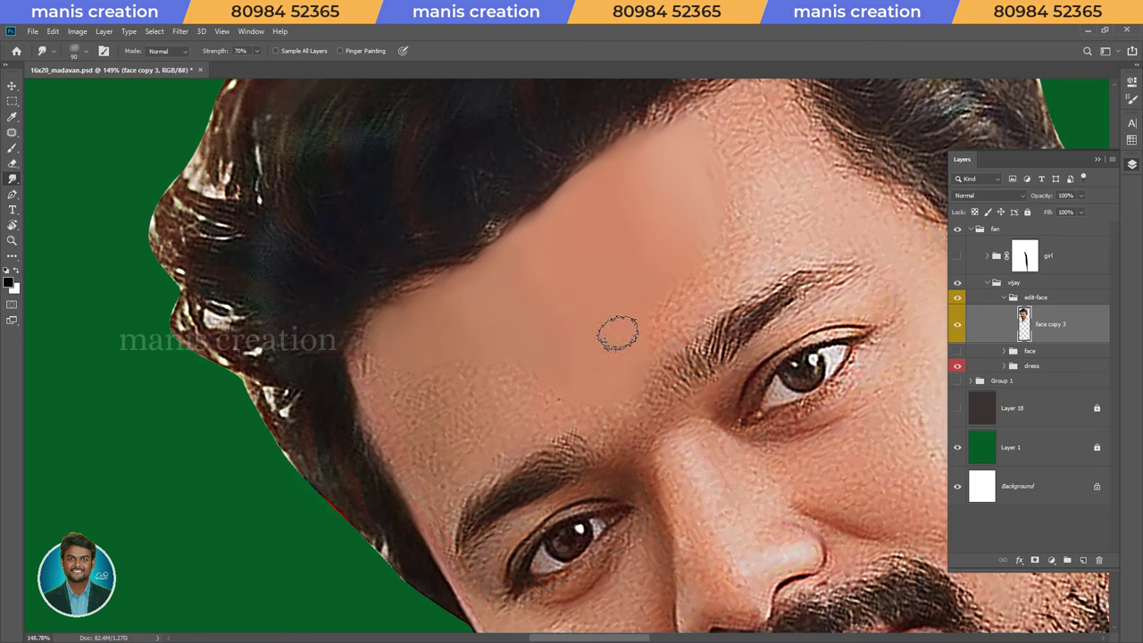
key("bracketleft")
scroll(523, 365, "right", 3)
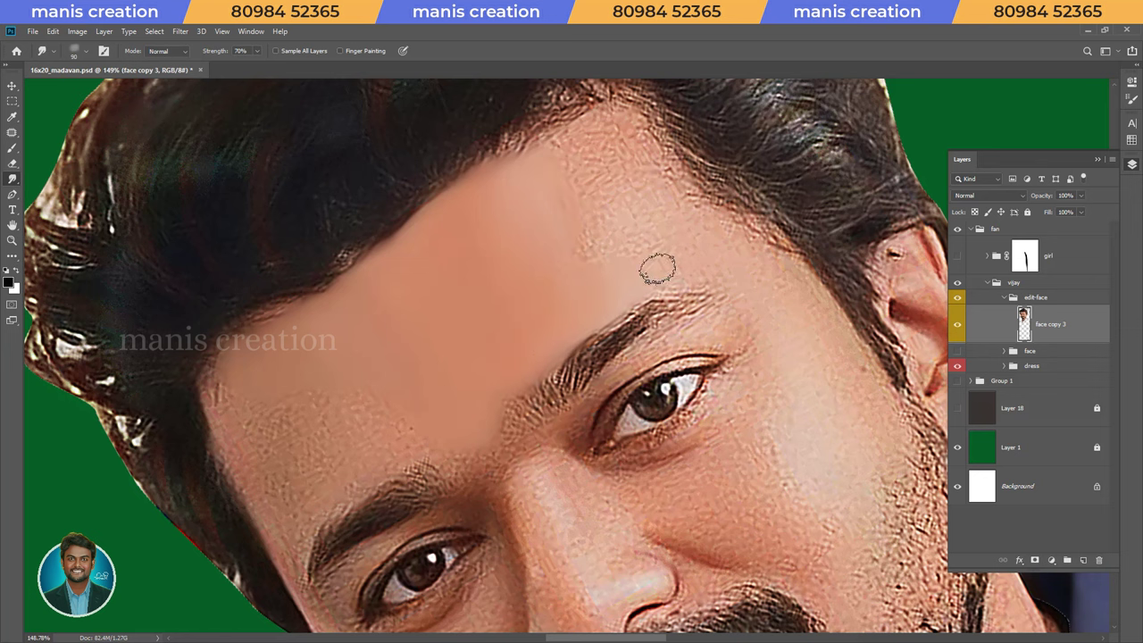
Rotate and zoom the view to angle the forehead, then keep smudging with a slightly larger brush
left_click_drag(726, 257, 557, 347)
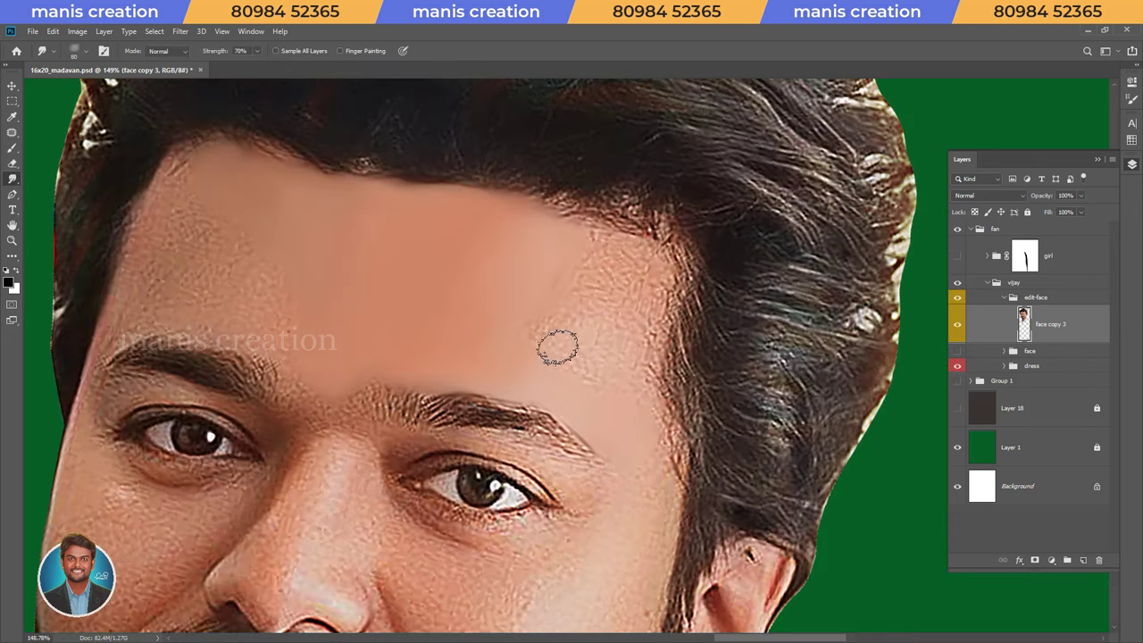
mouse_move(663, 310)
left_mouse_down()
mouse_move(555, 234)
mouse_move(566, 253)
mouse_move(577, 239)
left_mouse_up()
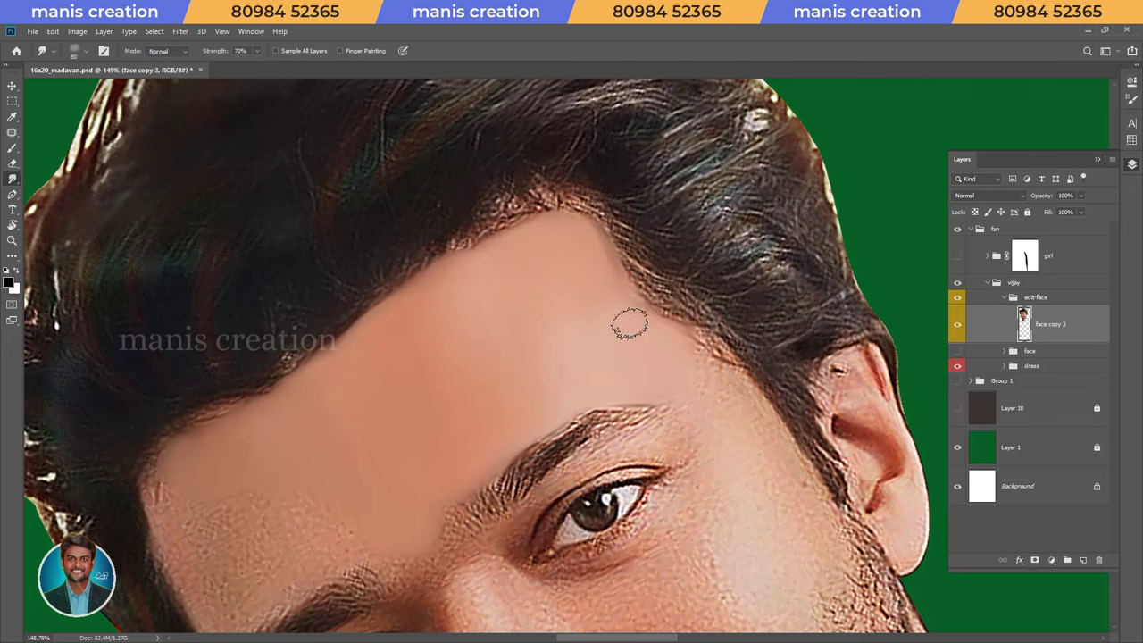
key("r")
key("Escape")
mouse_move(587, 224)
left_mouse_down()
mouse_move(472, 294)
mouse_move(416, 380)
left_mouse_up()
key("r")
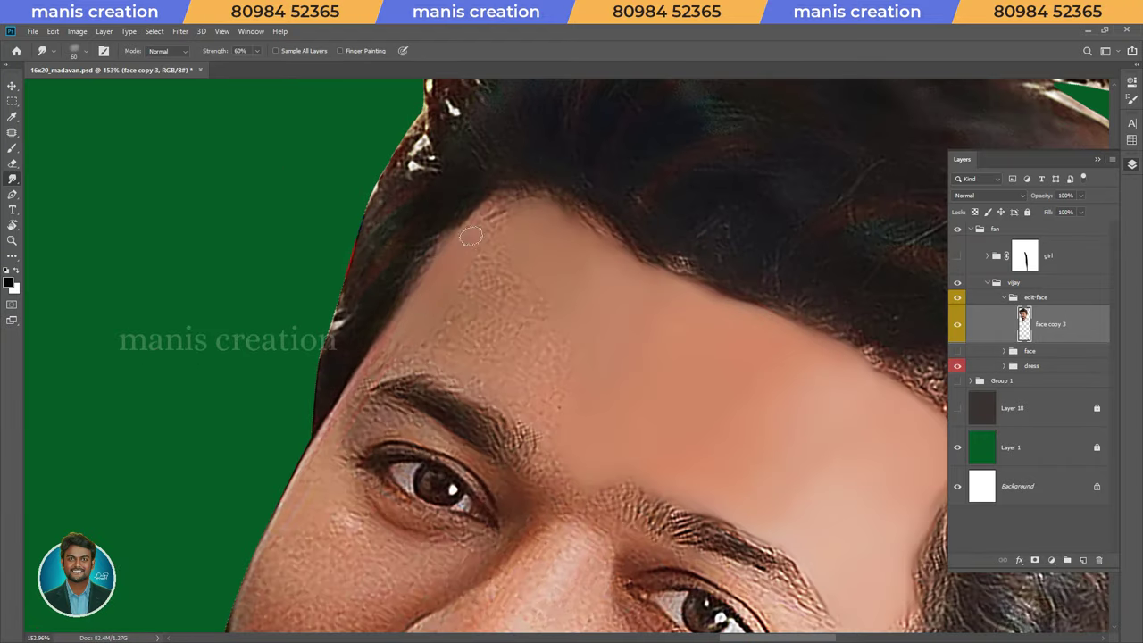
key("bracketright")
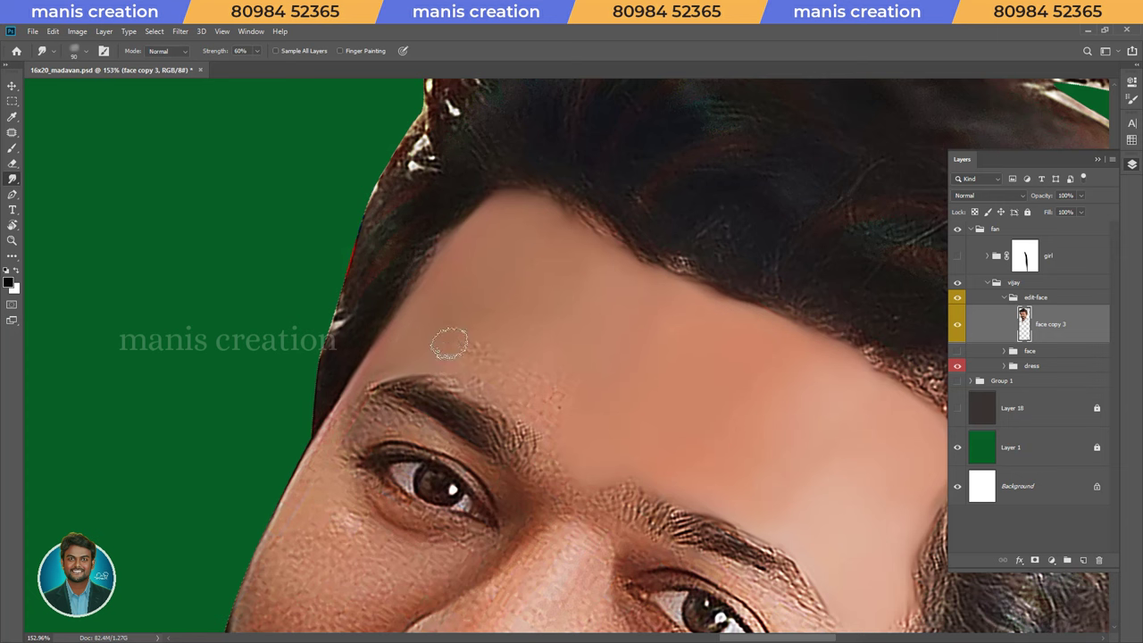
left_click_drag(425, 292, 385, 306)
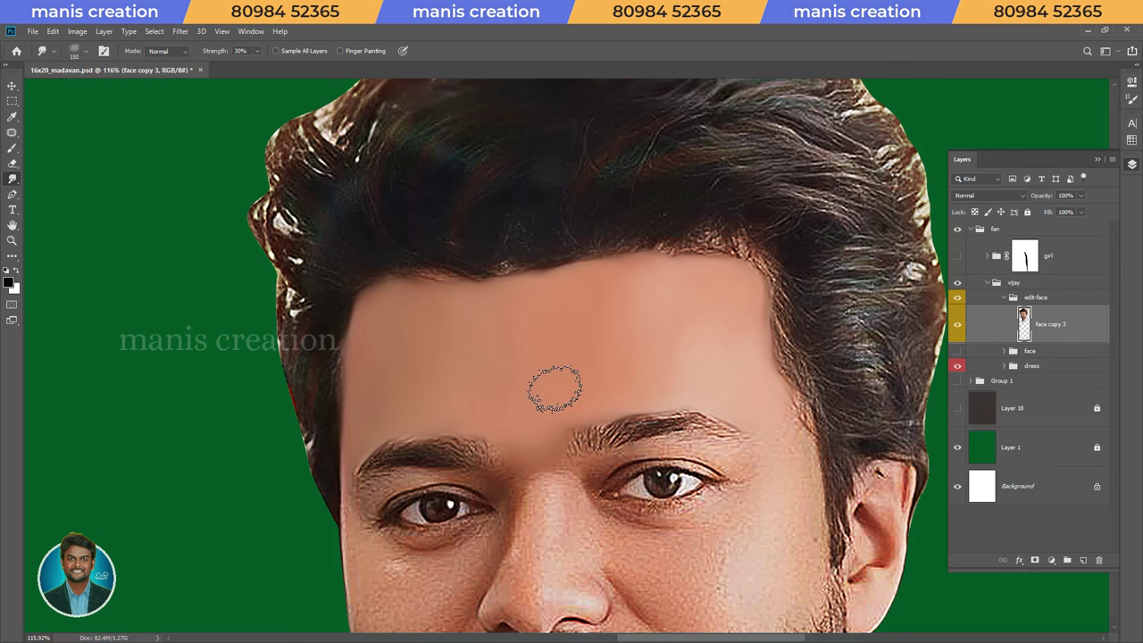
Smooth the cheek edge along the face outline with a smaller brush at 60% strength
scroll(555, 389, "down", 5)
scroll(468, 447, "up", 3)
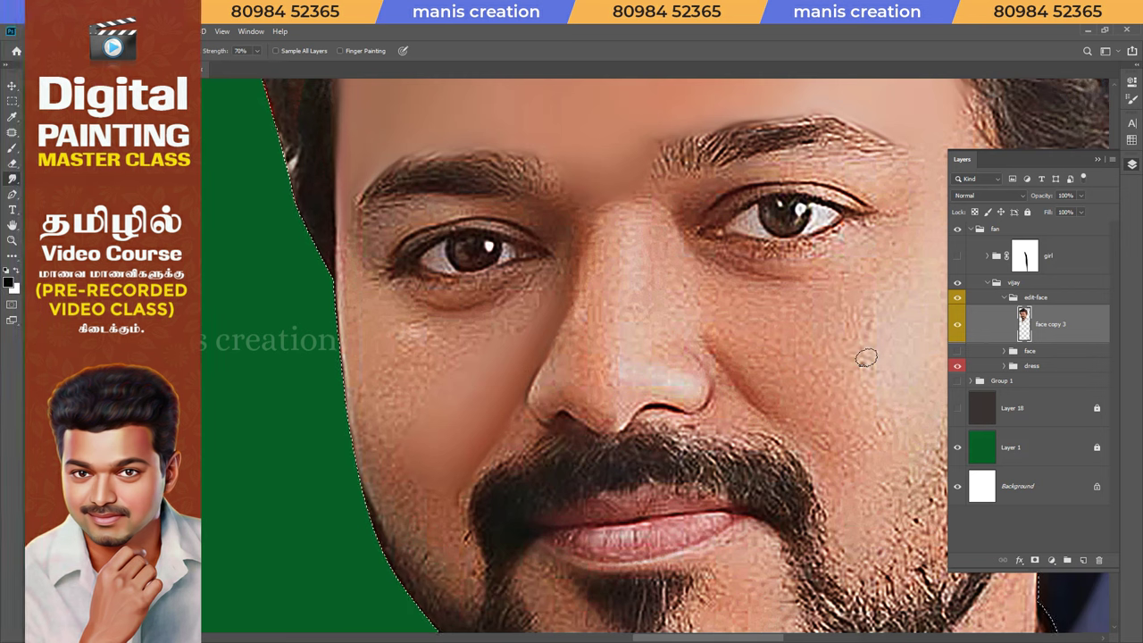
key("r")
left_click_drag(515, 362, 446, 401)
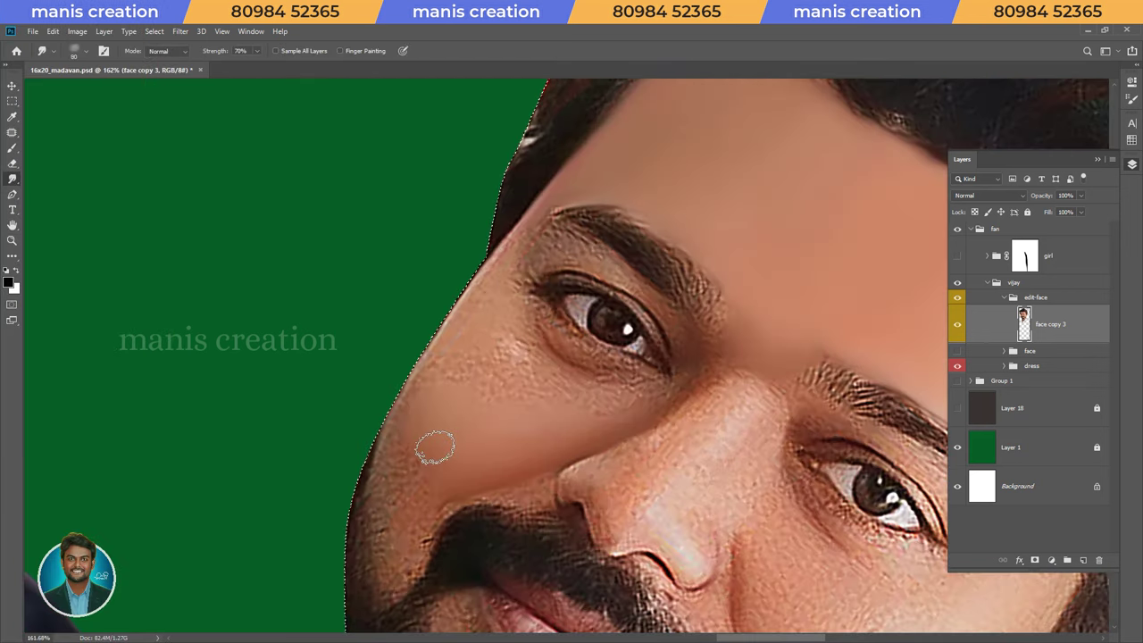
key("bracketleft")
key("bracketleft")
key("bracketleft")
key("6")
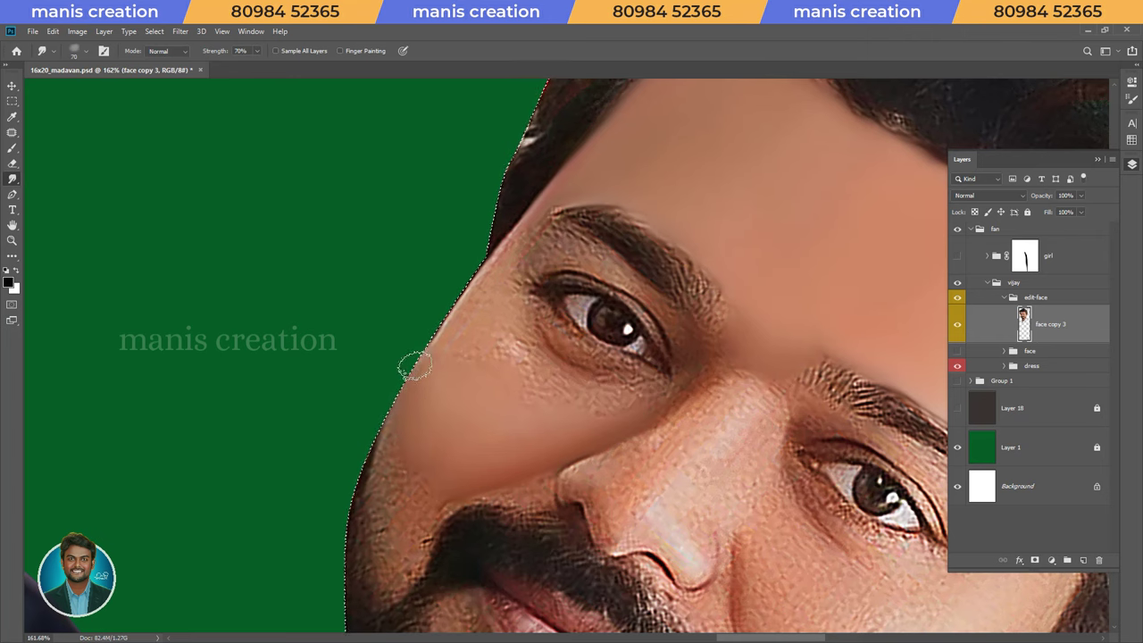
left_click_drag(408, 365, 497, 267)
key("bracketleft")
key("bracketleft")
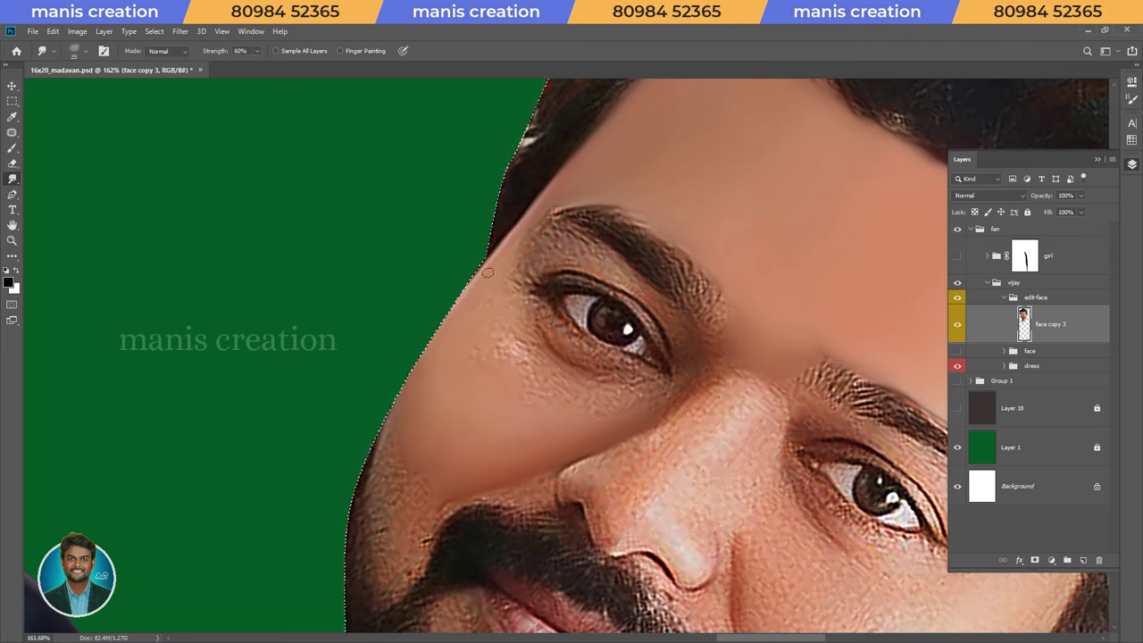
Rotate the view about 90° and smudge the skin under the eye and beside the nose bridge
mouse_move(485, 327)
left_mouse_down()
mouse_move(581, 444)
mouse_move(576, 428)
left_mouse_up()
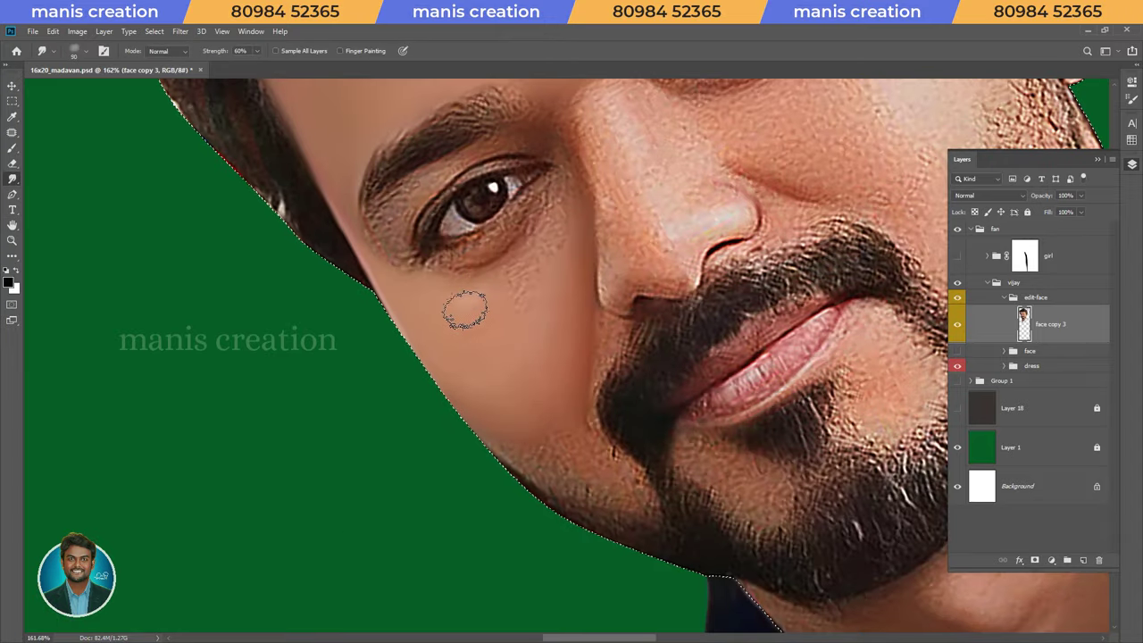
left_click_drag(500, 277, 464, 331)
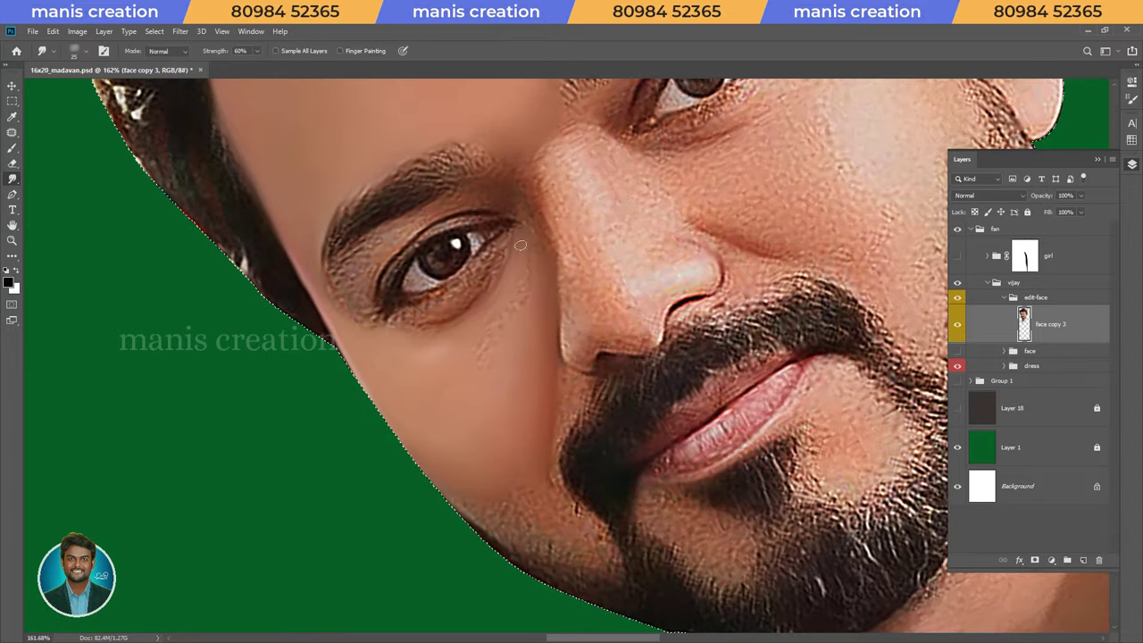
left_click_drag(520, 245, 502, 301)
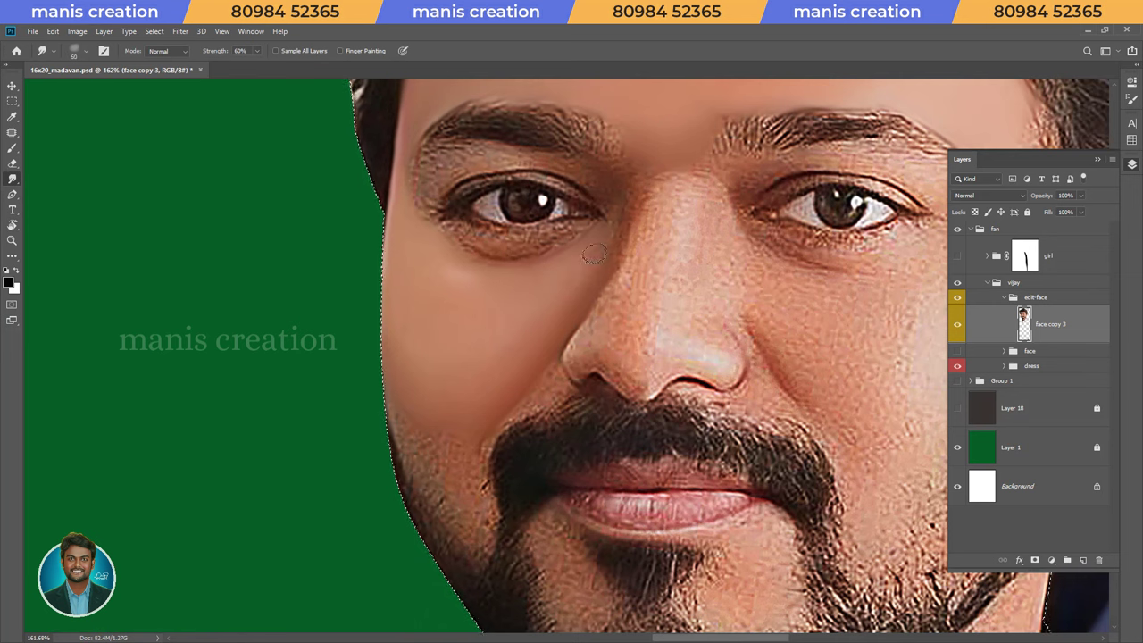
key("r")
mouse_move(449, 378)
left_mouse_down()
mouse_move(422, 326)
mouse_move(476, 301)
left_mouse_up()
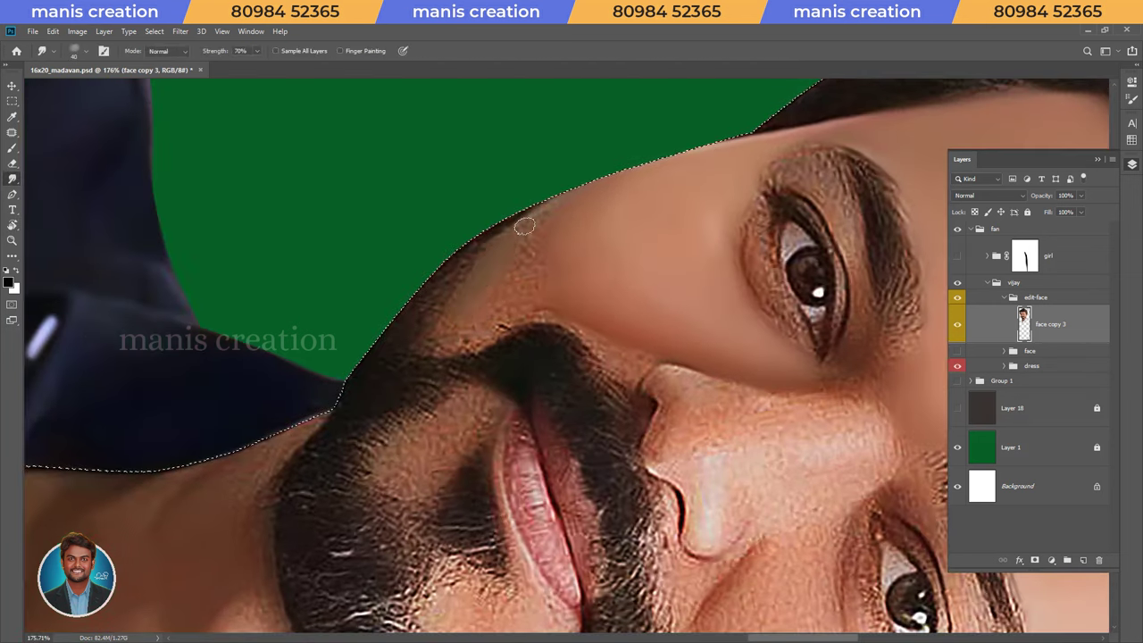
left_click_drag(503, 295, 541, 251)
key("bracketleft")
key("bracketleft")
key("bracketleft")
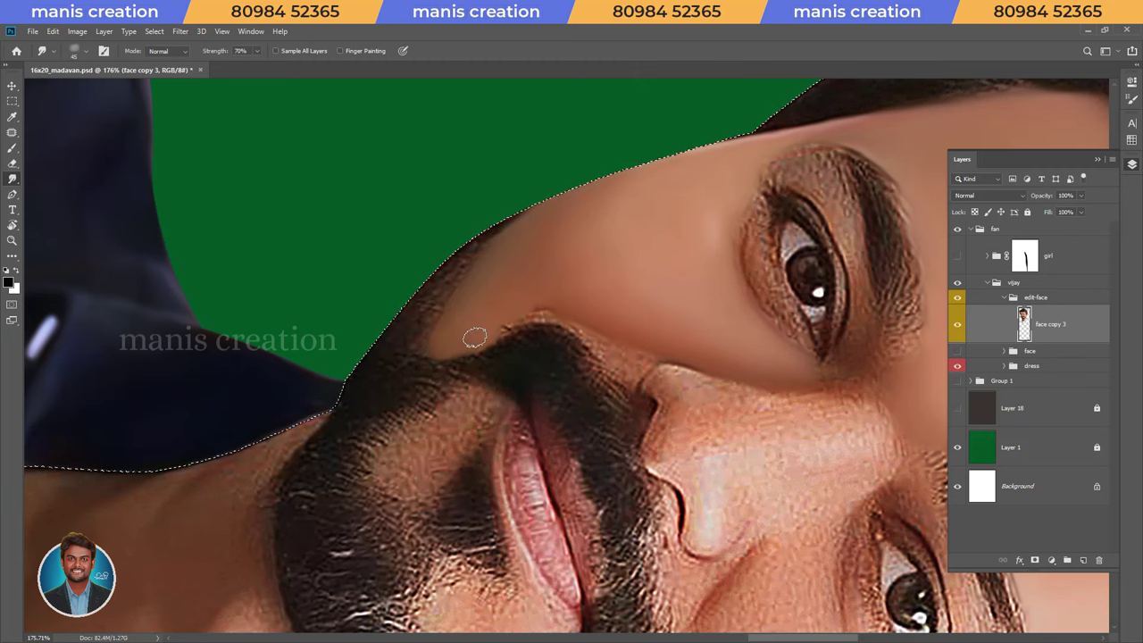
key("bracketleft")
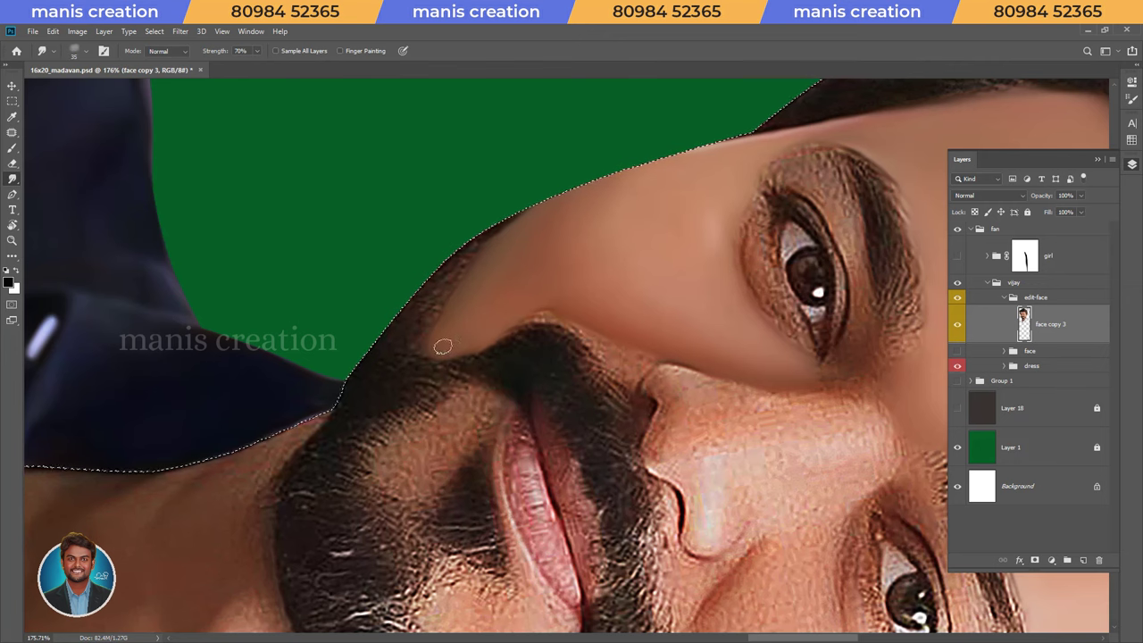
key("Escape")
scroll(483, 337, "up", 3)
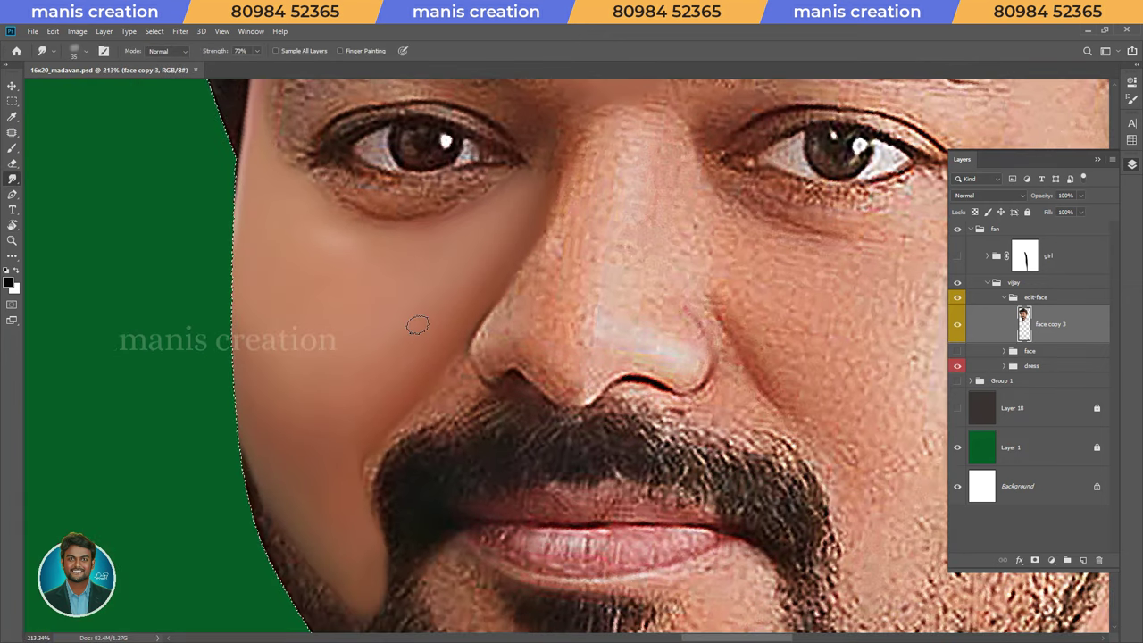
Zoom onto the moustache and smudge the skin around the nostril at 40–70% strength
key("bracketleft")
key("bracketleft")
key("bracketright")
left_click_drag(421, 433, 437, 376)
key("4")
key("bracketright")
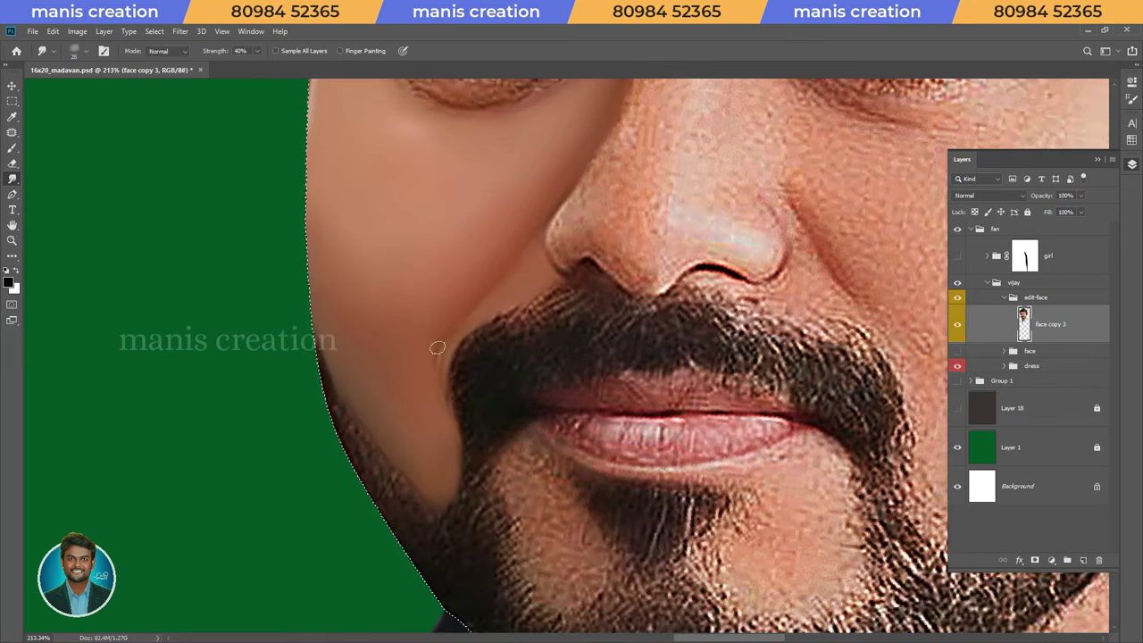
key("r")
left_click_drag(467, 382, 502, 339)
key("7")
key("bracketleft")
Rotate the view 90° and smooth the moustache's top edge at 60% strength
key("r")
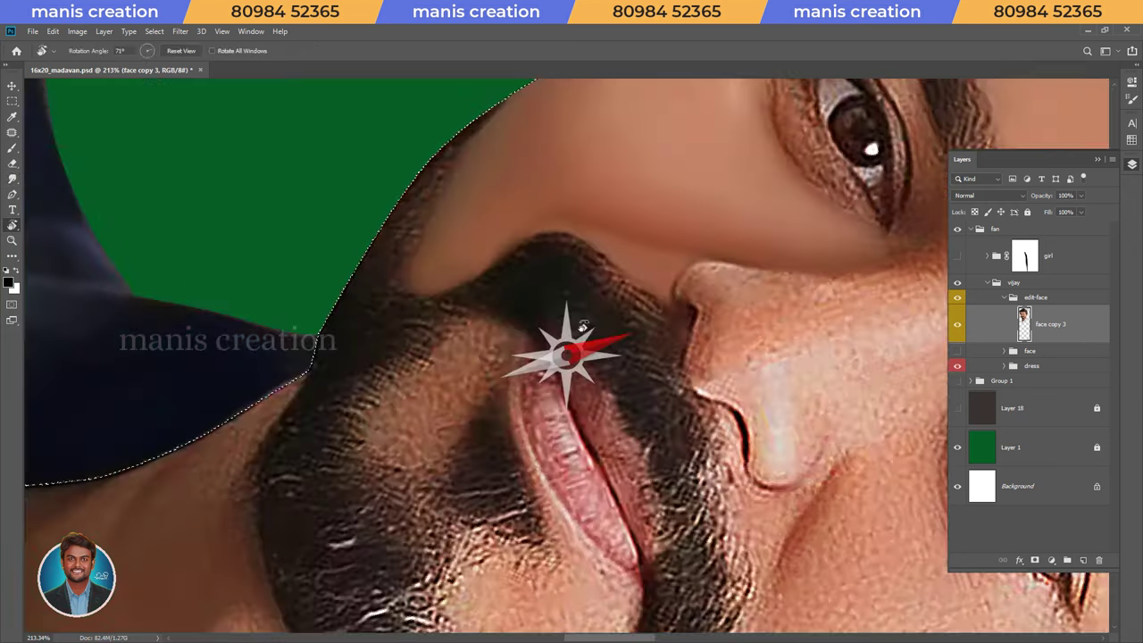
left_click_drag(484, 277, 415, 335)
scroll(416, 335, "up", 3)
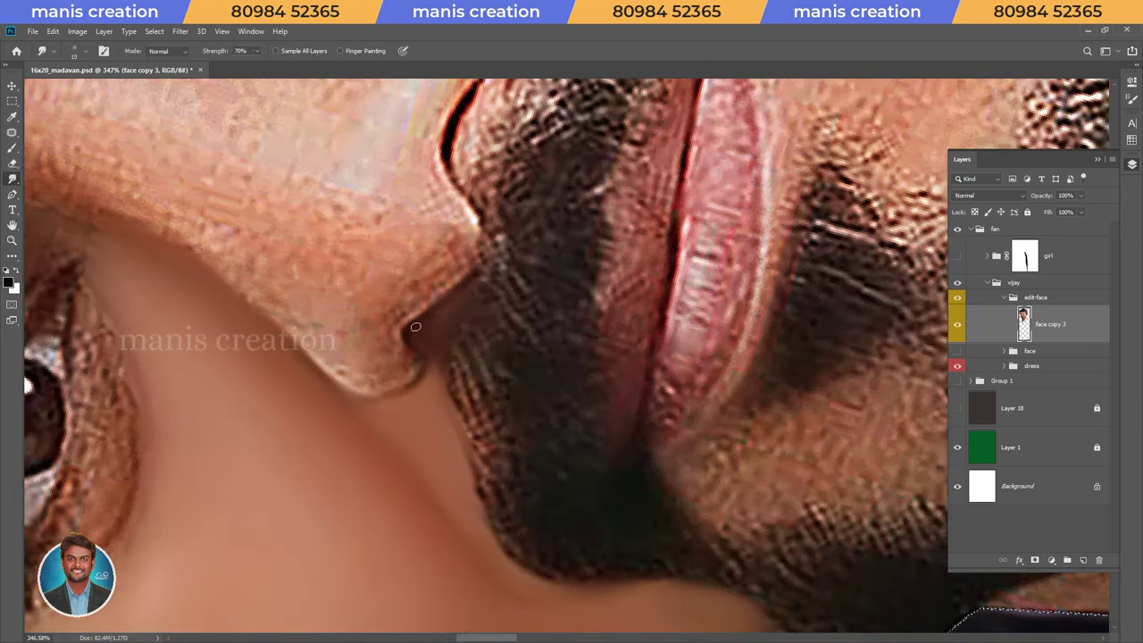
key("Escape")
key("bracketright")
key("6")
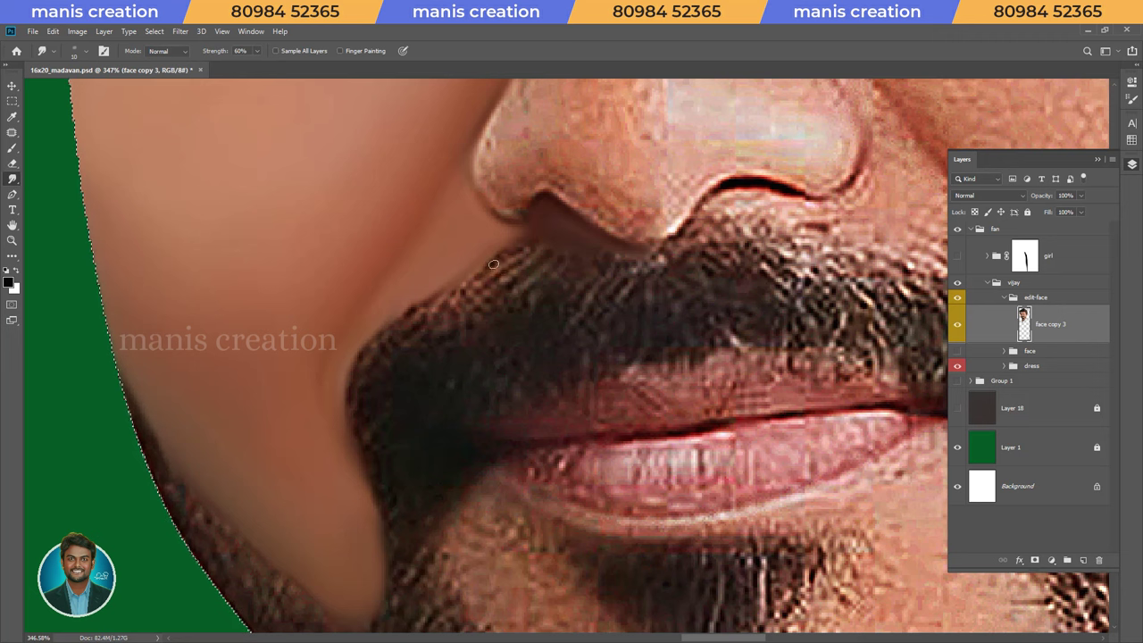
key("r")
left_click_drag(485, 259, 461, 390)
key("bracketleft")
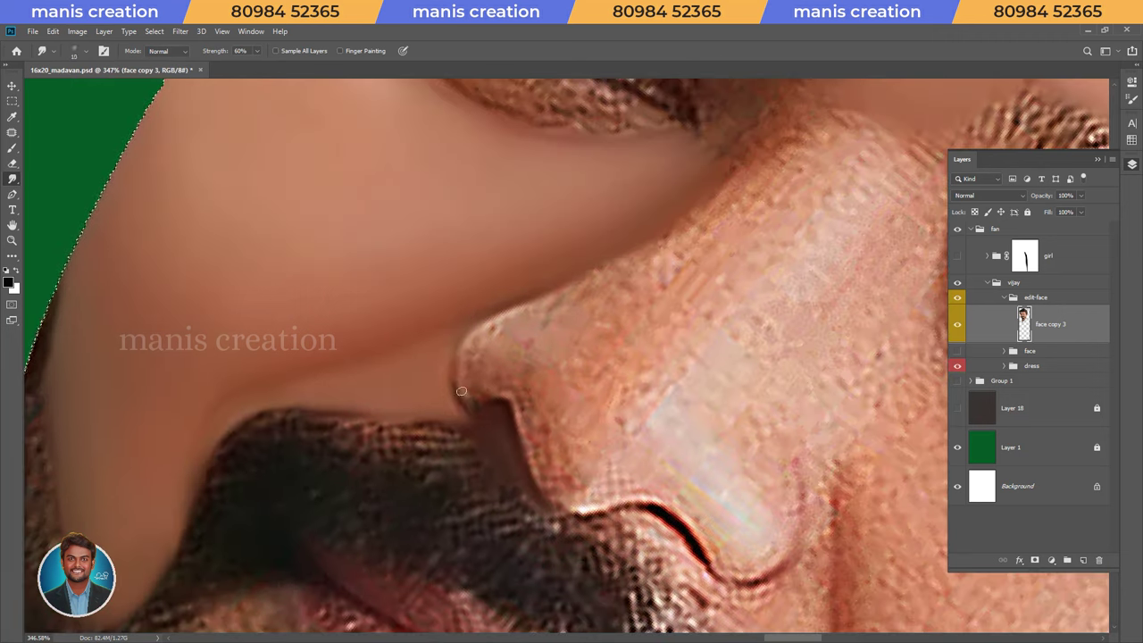
key("ctrl+0")
scroll(485, 339, "up", 5)
mouse_move(485, 339)
left_mouse_down()
mouse_move(458, 222)
mouse_move(342, 480)
mouse_move(402, 366)
left_mouse_up()
Reposition the view on the eye and smooth the lower eyelid skin
key("r")
key("h")
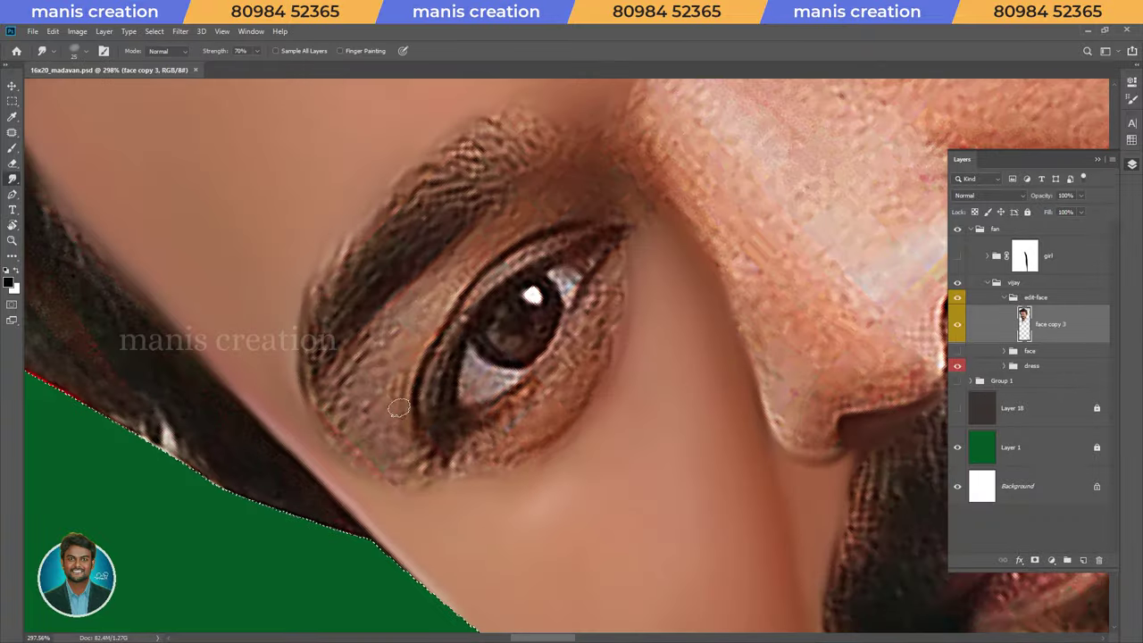
scroll(433, 396, "up", 2)
key("space")
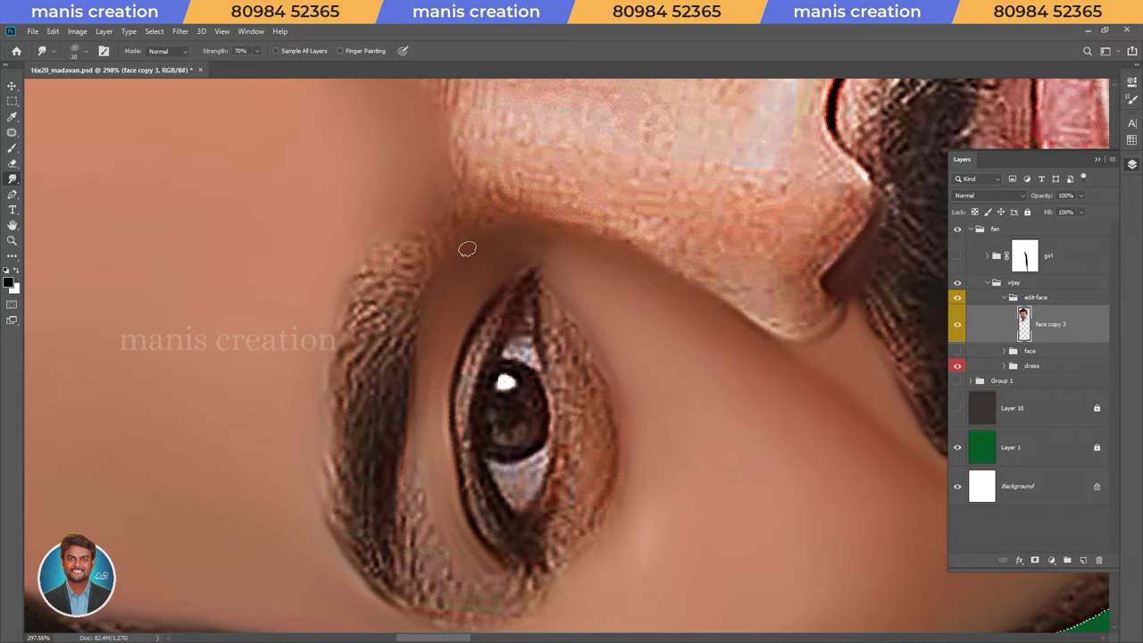
key("Escape")
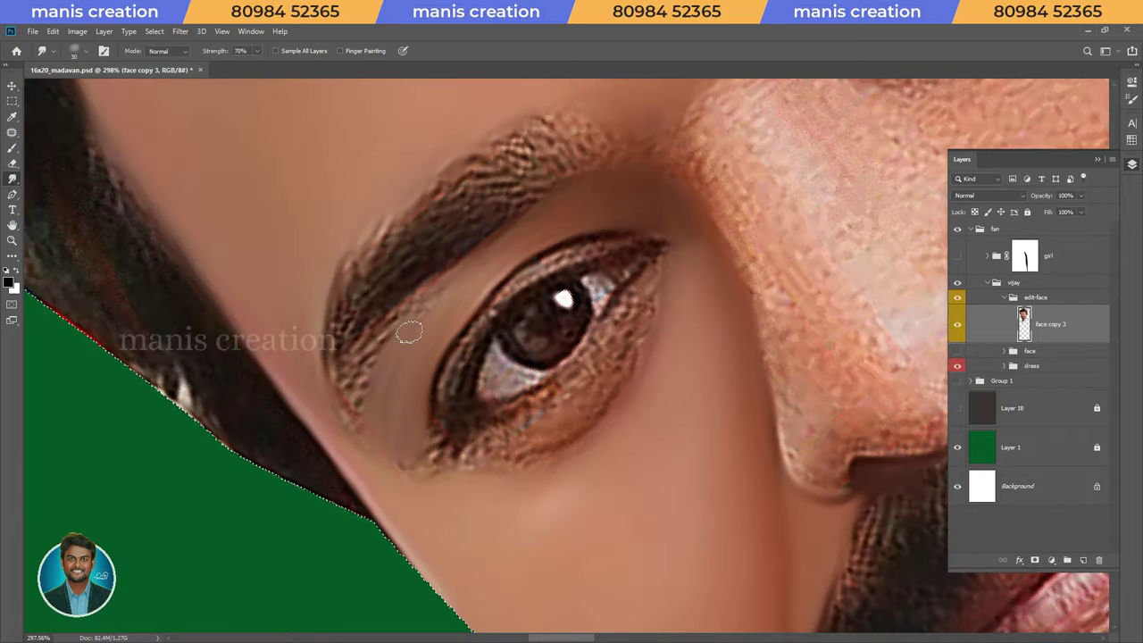
mouse_move(452, 292)
left_mouse_down()
mouse_move(409, 471)
mouse_move(447, 441)
left_mouse_up()
Blend the inner eye-corner lashes and lower-lid lines at 60–70% strength
left_click_drag(434, 339, 536, 223)
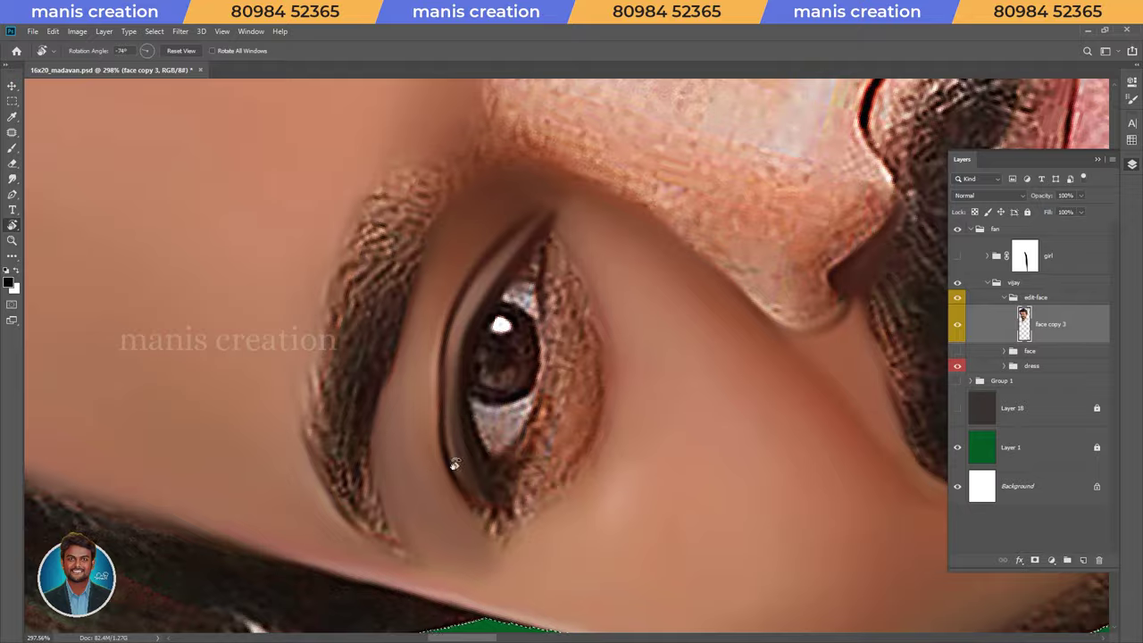
key("Escape")
key("7")
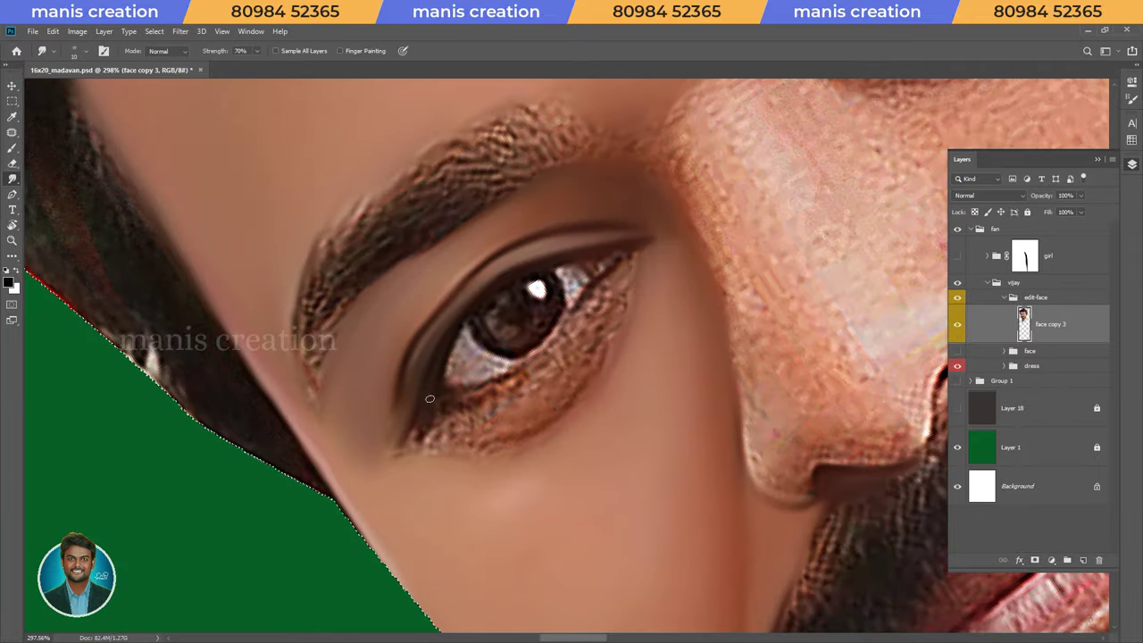
mouse_move(418, 421)
left_mouse_down()
mouse_move(397, 433)
mouse_move(449, 277)
left_mouse_up()
key("bracketleft")
key("6")
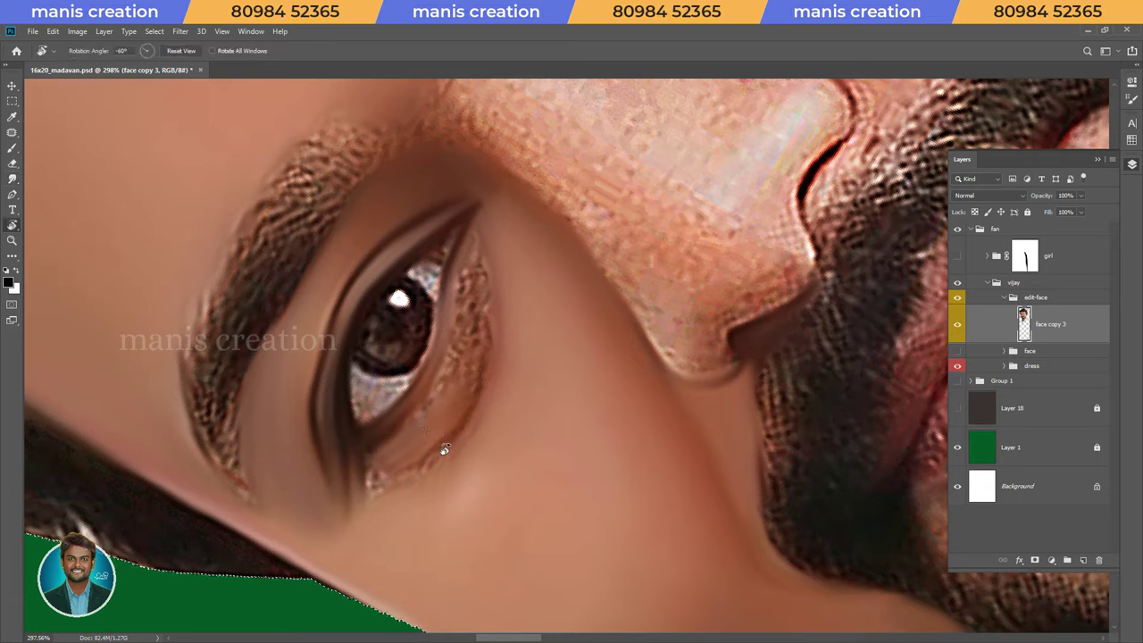
left_click_drag(482, 299, 490, 260)
key("7")
mouse_move(408, 363)
left_mouse_down()
mouse_move(461, 313)
mouse_move(492, 324)
left_mouse_up()
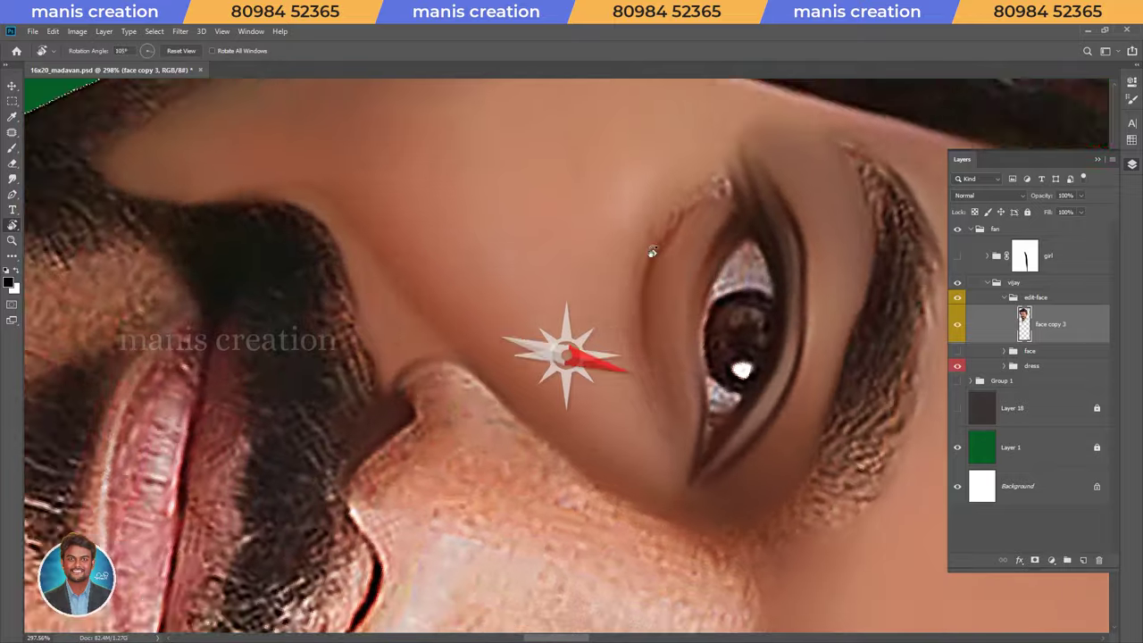
Lower smudge strength to 30%, reset the rotation and zoom out to review the face
key("6")
key("bracketright")
key("bracketleft")
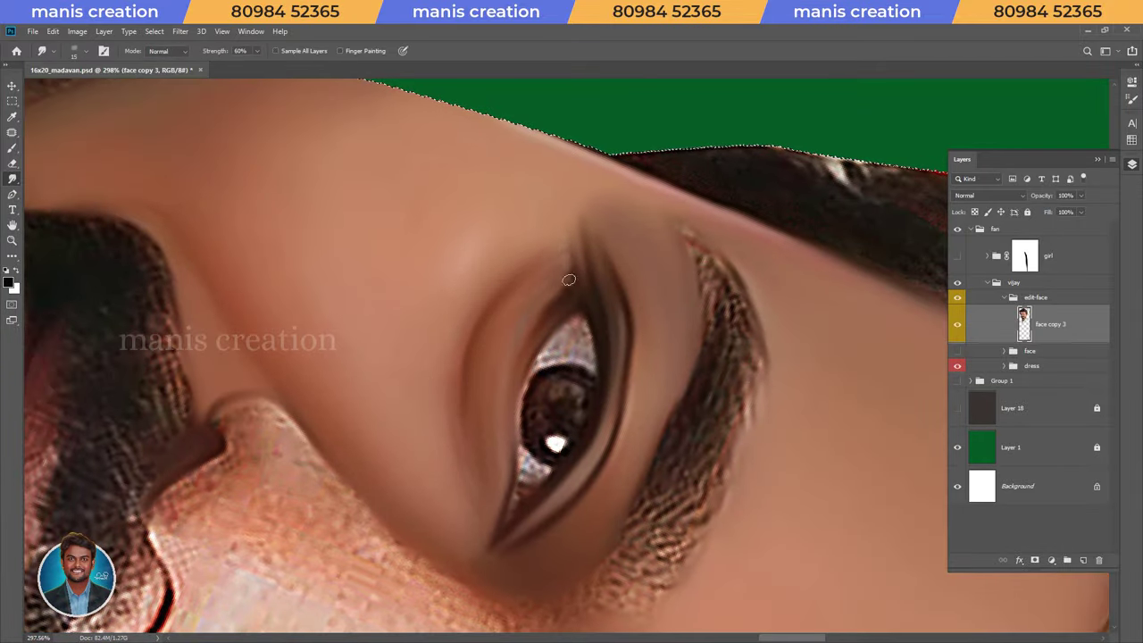
key("bracketright")
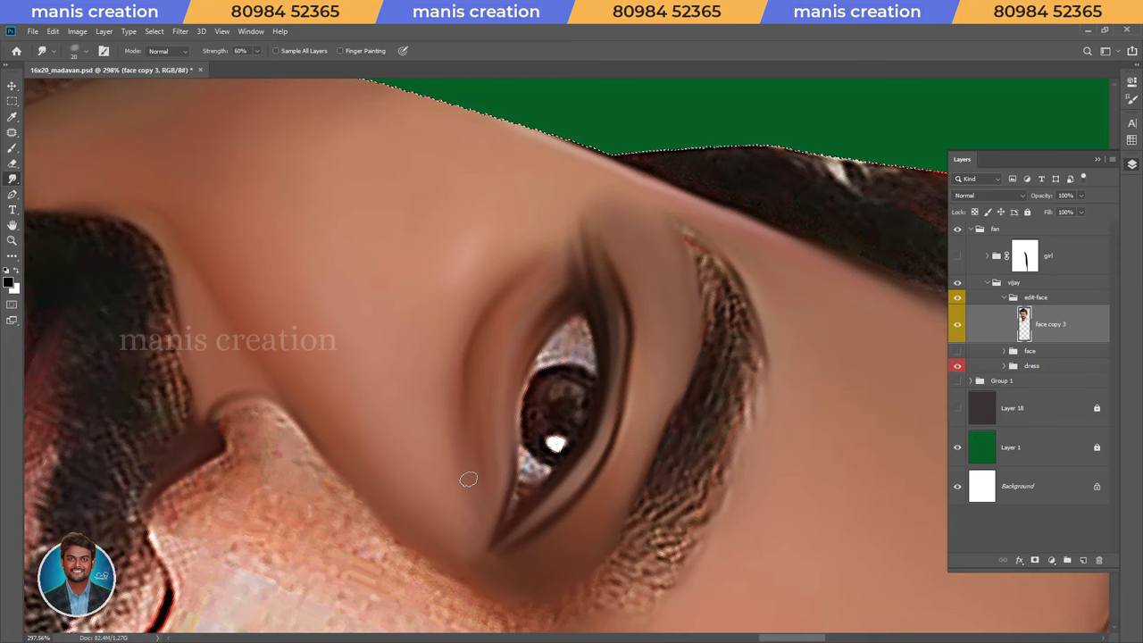
key("3")
key("Escape")
key("z")
left_click_drag(439, 398, 416, 327)
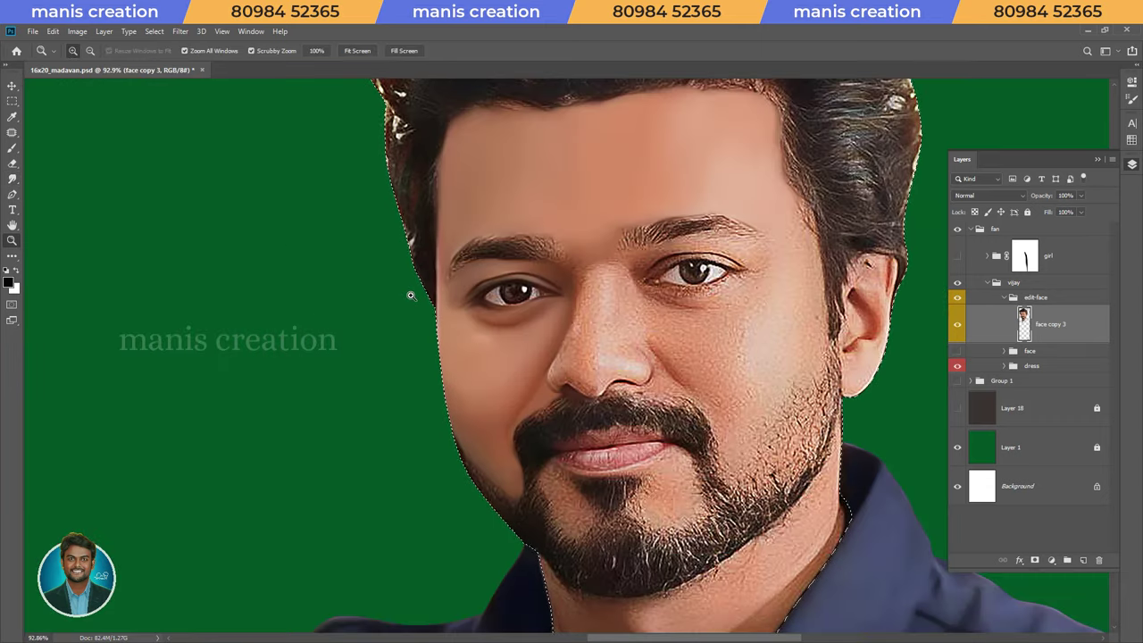
Smooth the nose skin from tip toward the bridge with an enlarged brush at 70% strength
key("r")
scroll(489, 426, "up", 5)
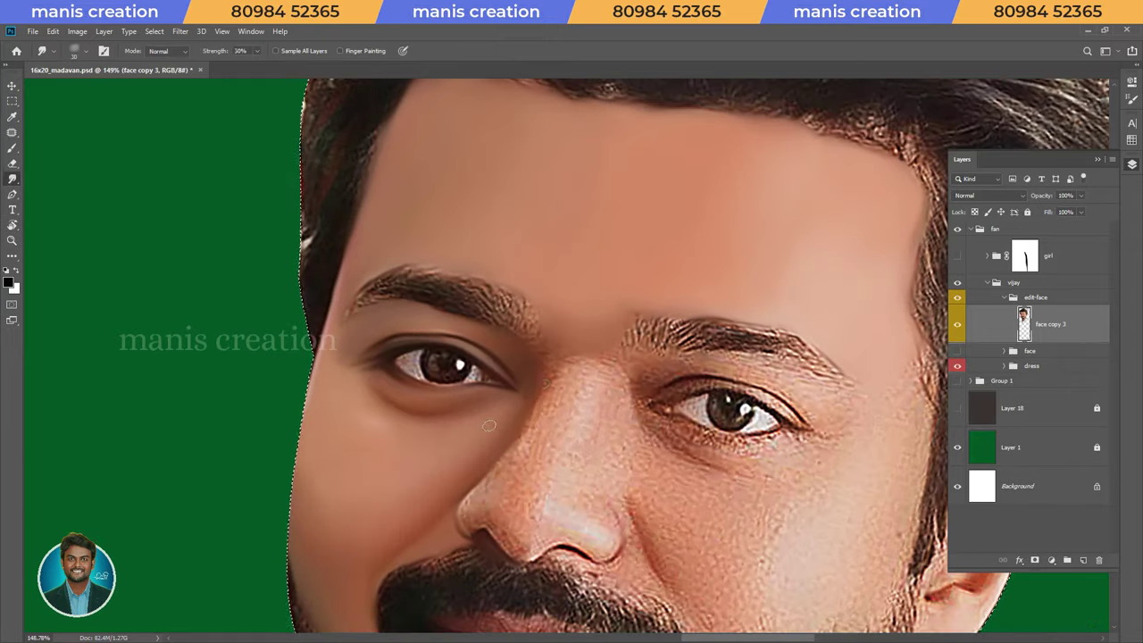
key("6")
key("5")
scroll(541, 319, "down", 3)
scroll(500, 313, "right", 2)
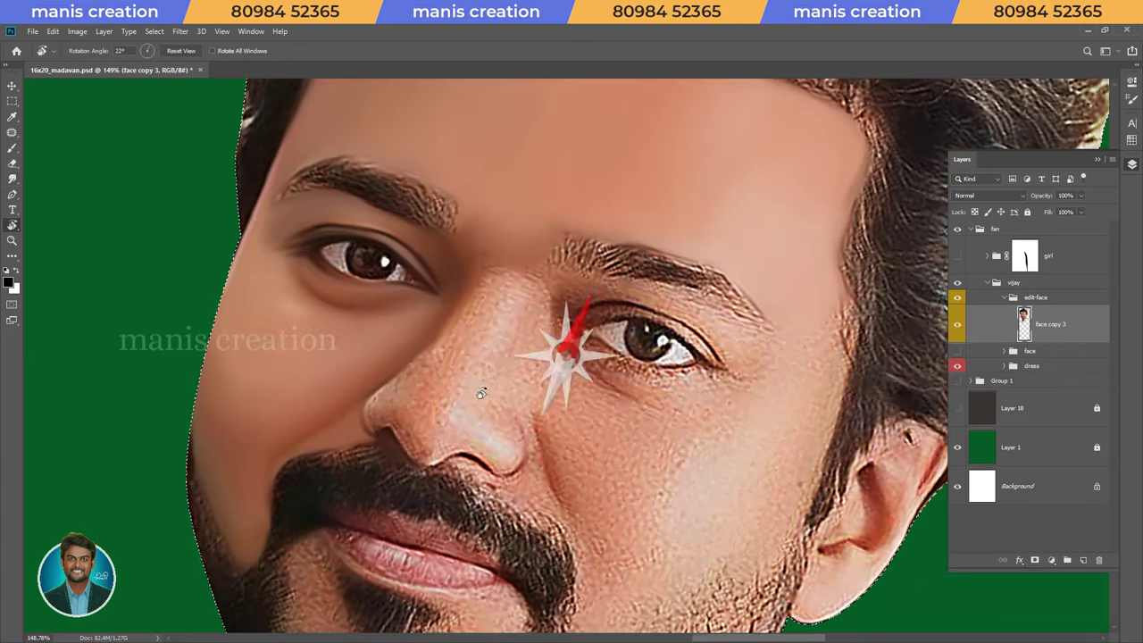
key("bracketright")
key("bracketright")
key("7")
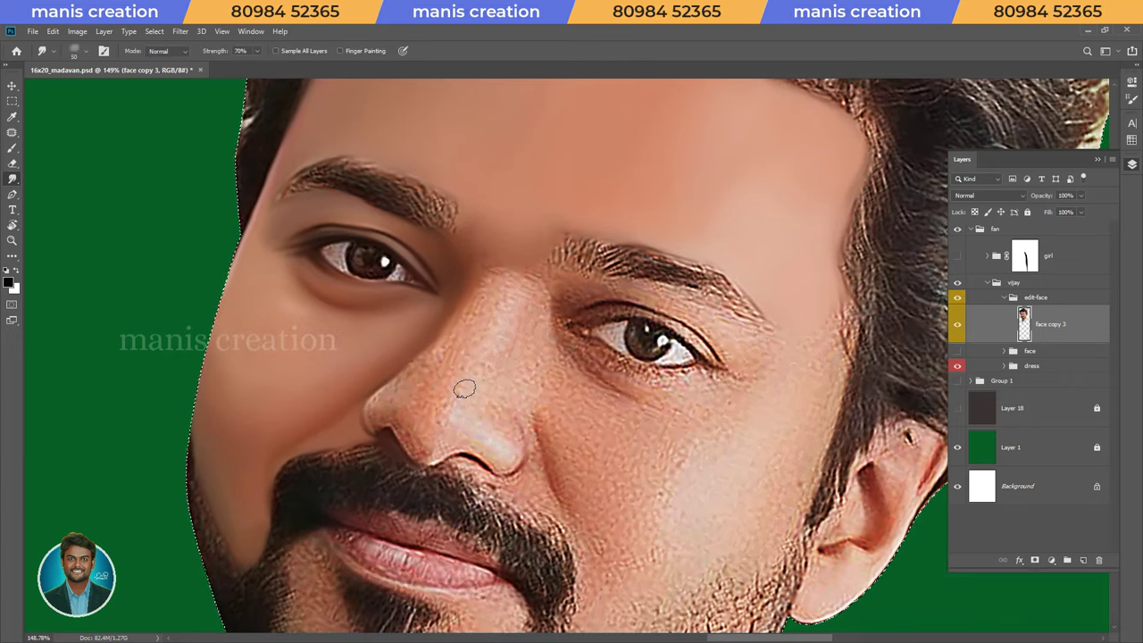
key("bracketright")
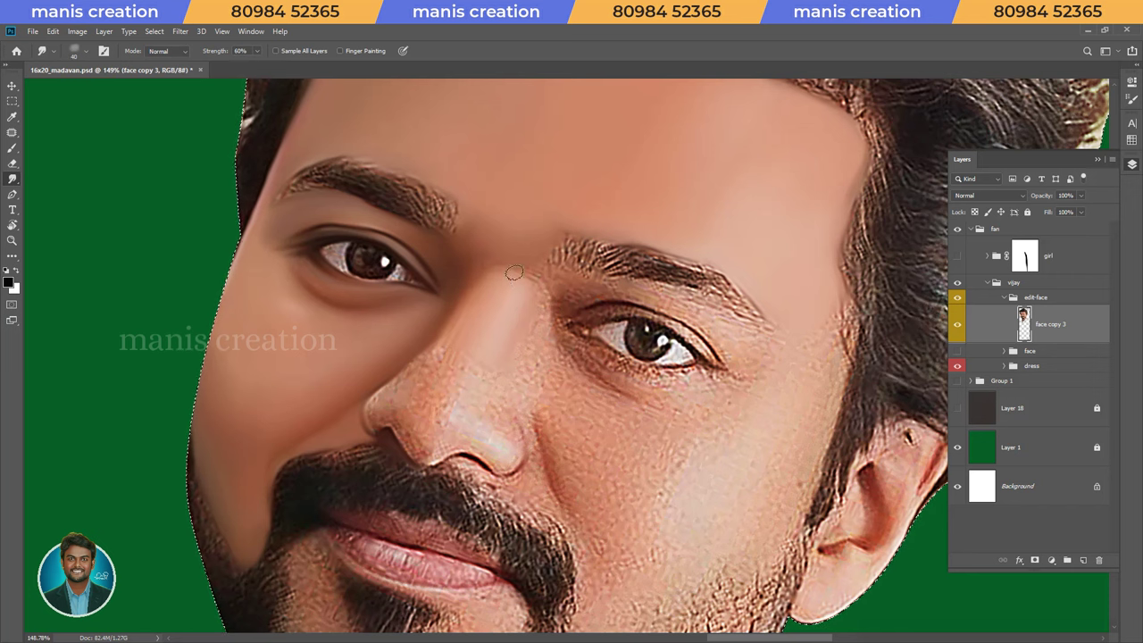
left_click_drag(435, 410, 482, 367)
Zoom and rotate around the nose, smoothing its side and nostril wing at 40% strength
scroll(446, 393, "down", 3)
scroll(455, 357, "up", 2, "alt")
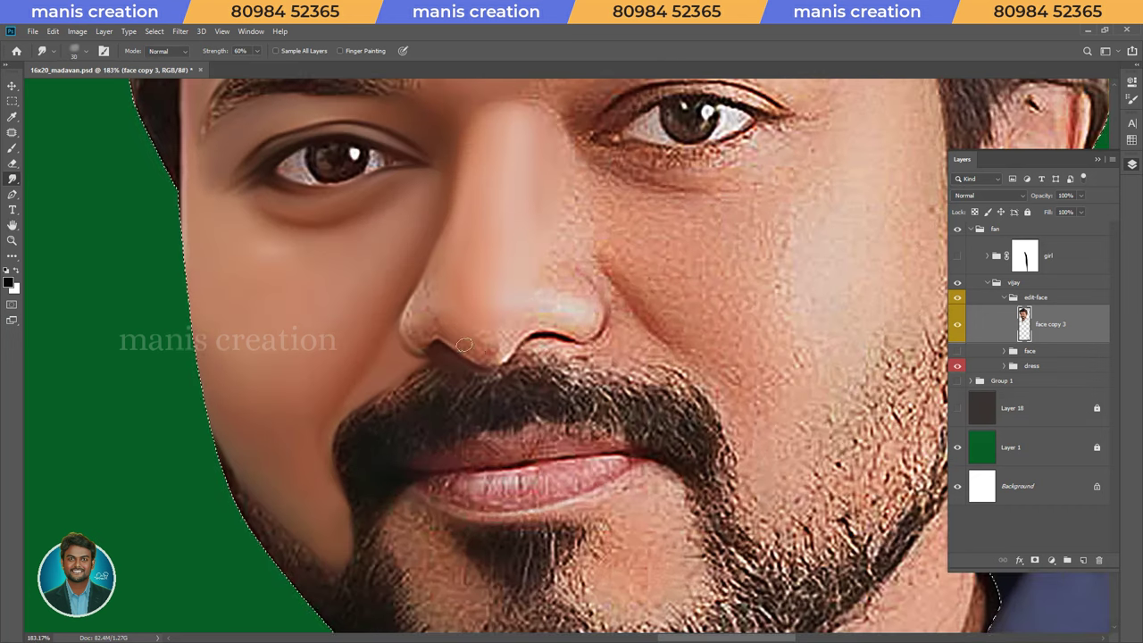
left_click_drag(463, 345, 500, 366)
scroll(510, 376, "up", 2)
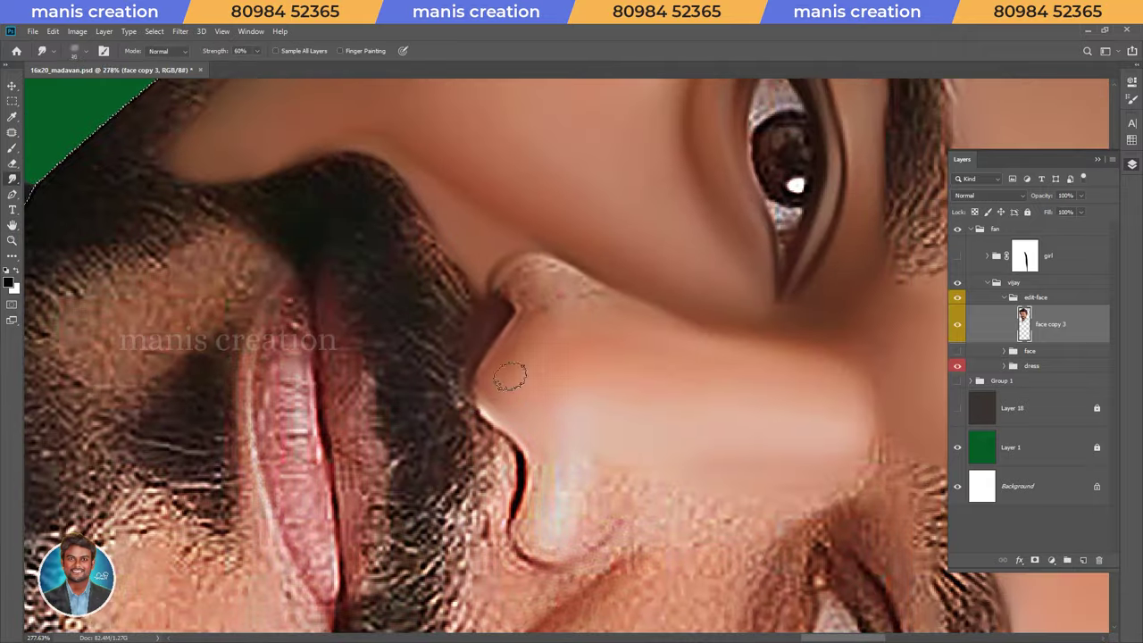
key("Escape")
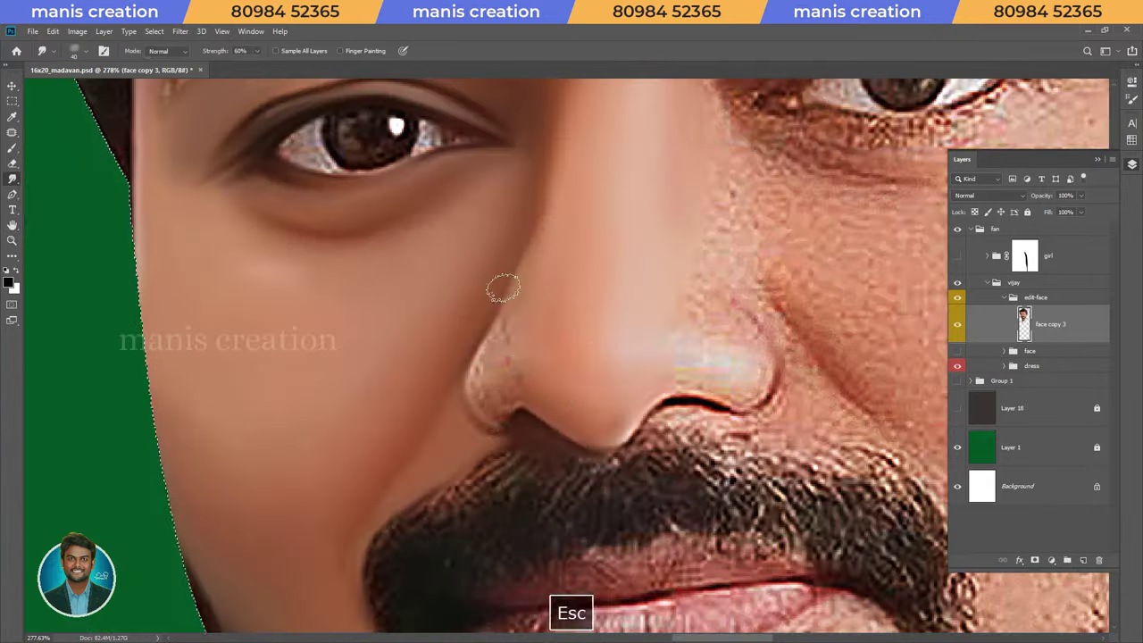
scroll(503, 285, "down", 5)
scroll(488, 310, "up", 5)
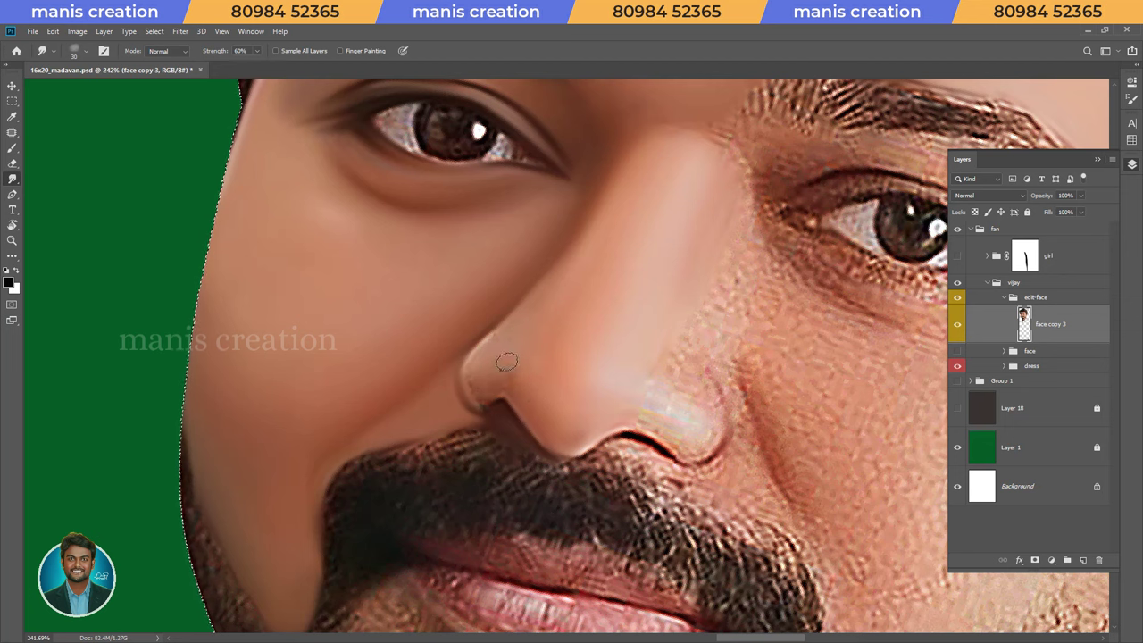
left_click_drag(506, 361, 518, 344)
scroll(513, 323, "up", 2)
key("4")
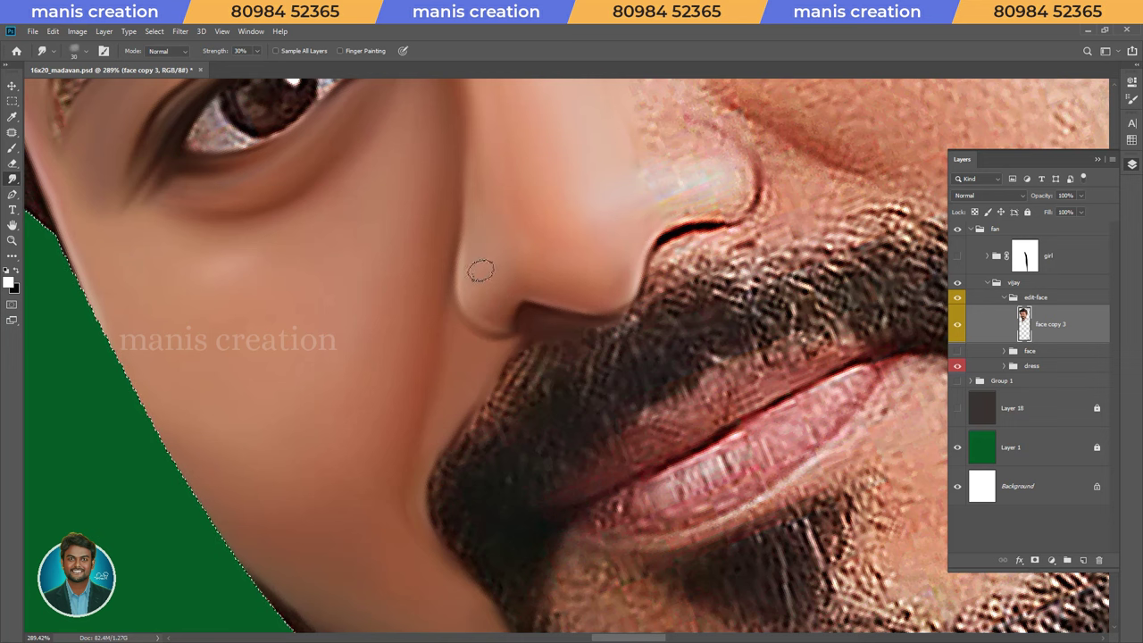
scroll(628, 191, "down", 8)
scroll(536, 259, "up", 6)
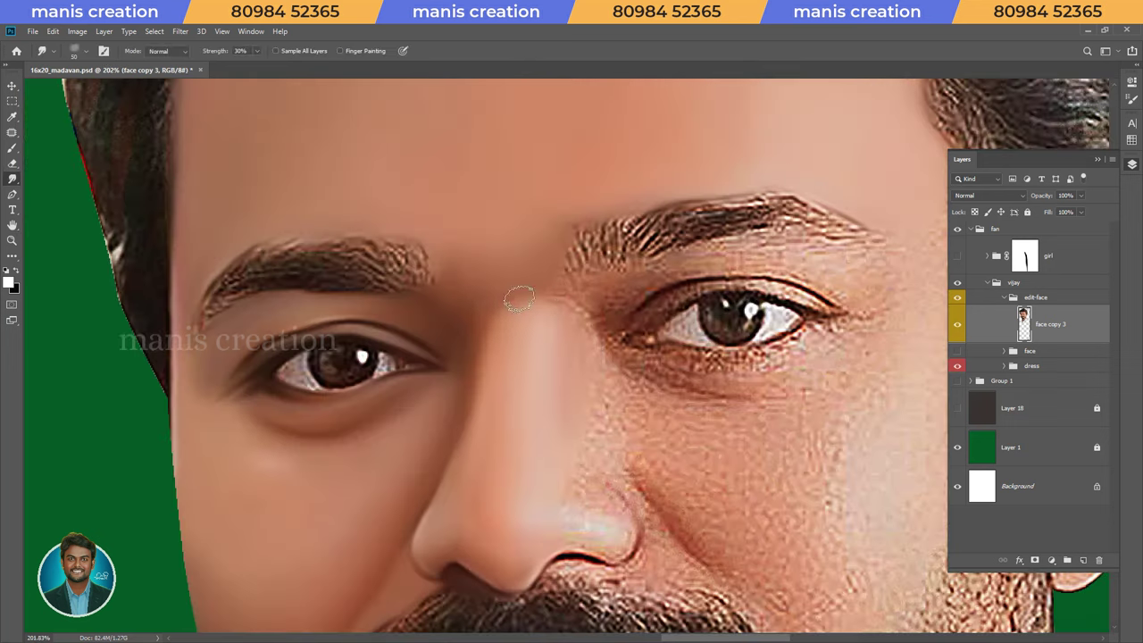
key("Escape")
Rotate the view 90° and smudge the chin patch below the lip at 70% strength
scroll(502, 293, "down", 3)
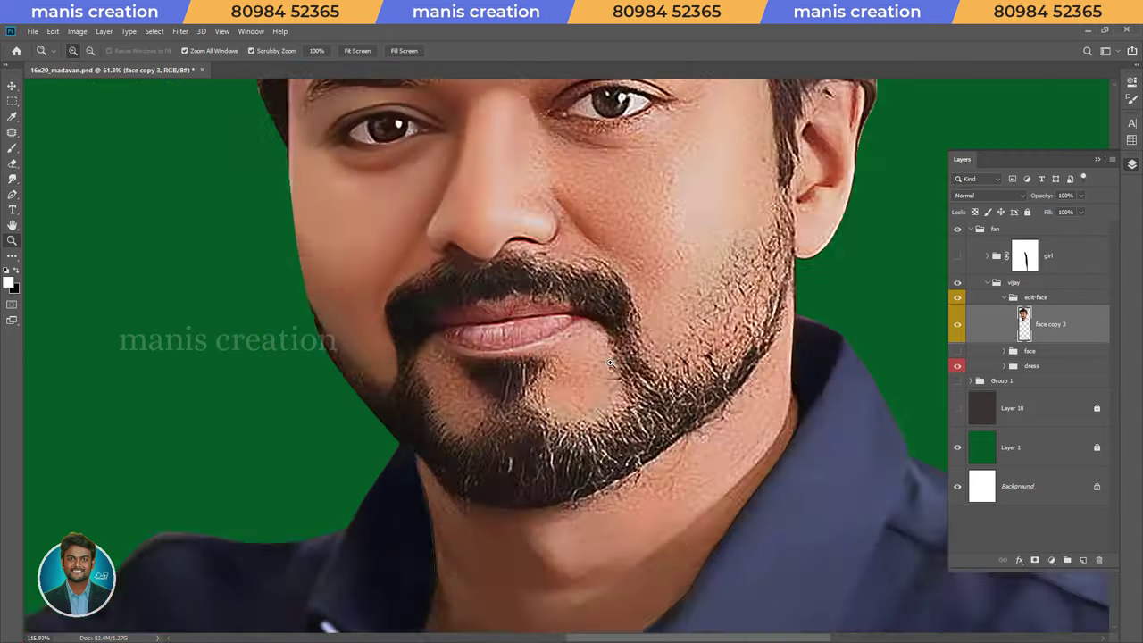
scroll(553, 255, "up", 5)
key("7")
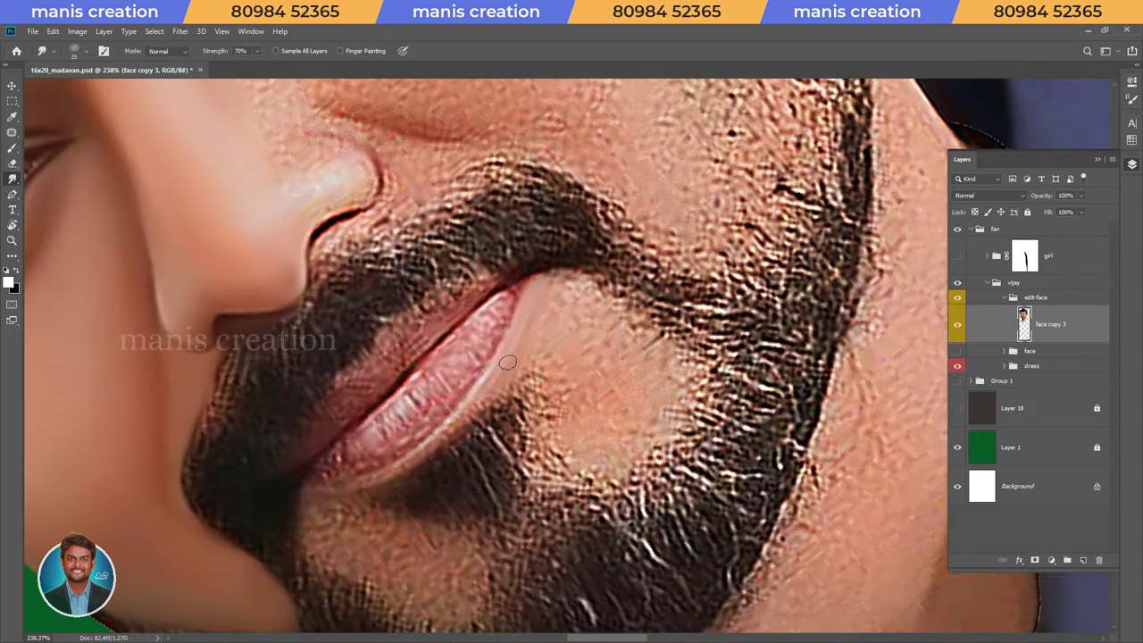
key("r")
mouse_move(527, 322)
left_mouse_down()
mouse_move(512, 308)
mouse_move(566, 336)
mouse_move(584, 288)
mouse_move(593, 334)
mouse_move(546, 278)
left_mouse_up()
key("bracketright")
key("bracketright")
key("bracketright")
key("bracketleft")
key("r")
mouse_move(579, 389)
left_mouse_down()
mouse_move(498, 339)
mouse_move(581, 334)
left_mouse_up()
key("bracketright")
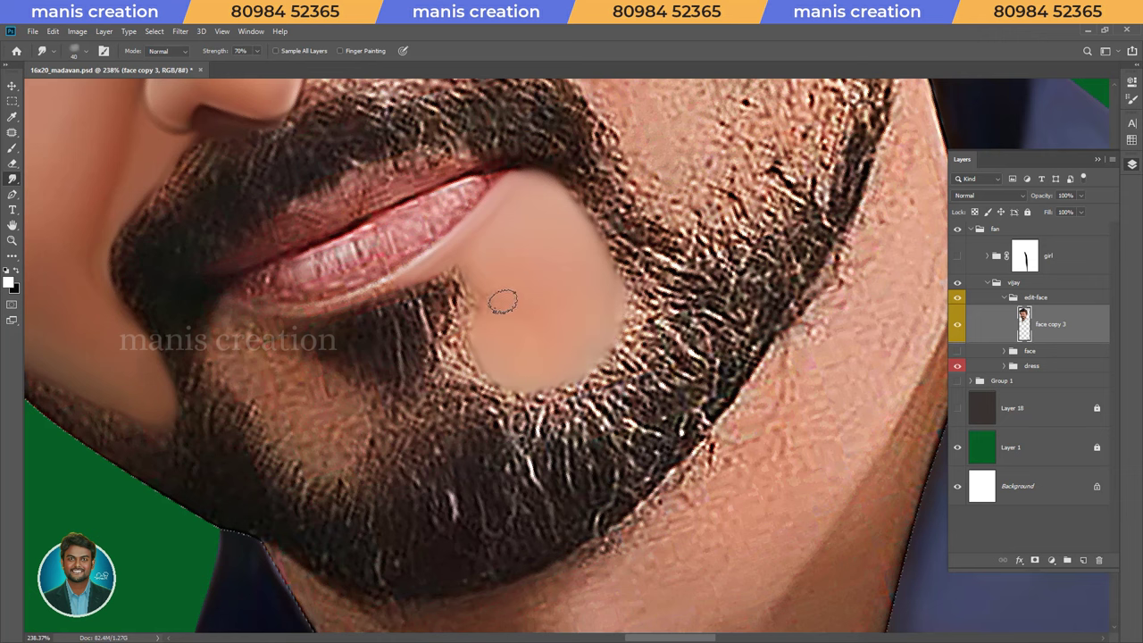
Smooth the chin skin on both sides of the beard, then save the document
left_click_drag(439, 260, 541, 370)
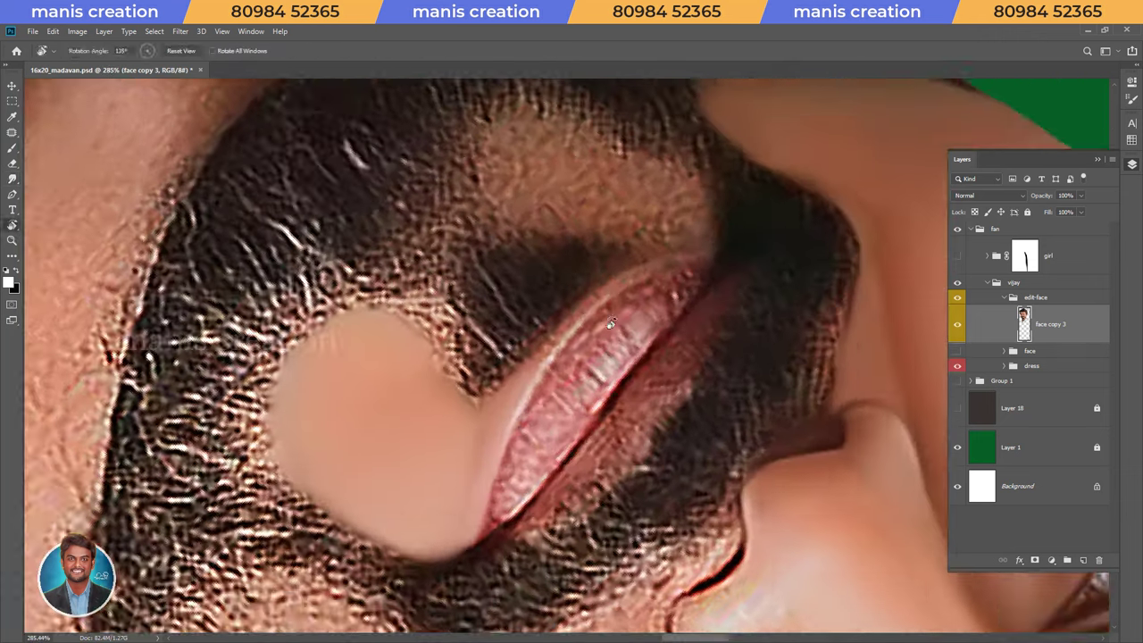
mouse_move(577, 289)
left_mouse_down()
mouse_move(470, 432)
mouse_move(533, 415)
left_mouse_up()
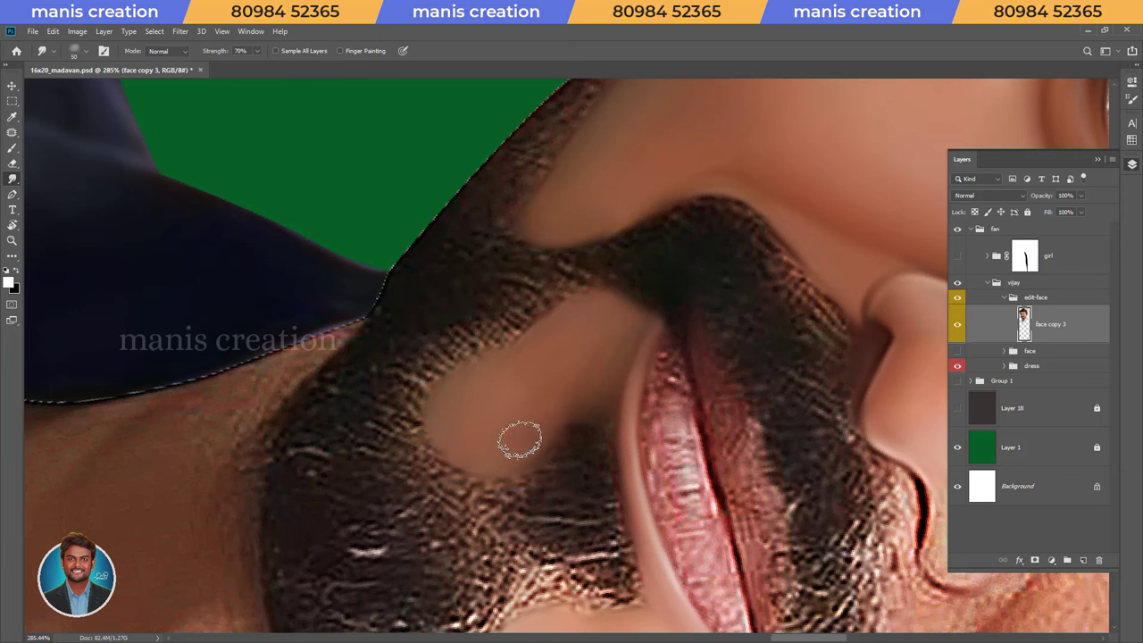
mouse_move(589, 300)
left_mouse_down()
mouse_move(574, 324)
mouse_move(702, 503)
mouse_move(469, 361)
left_mouse_up()
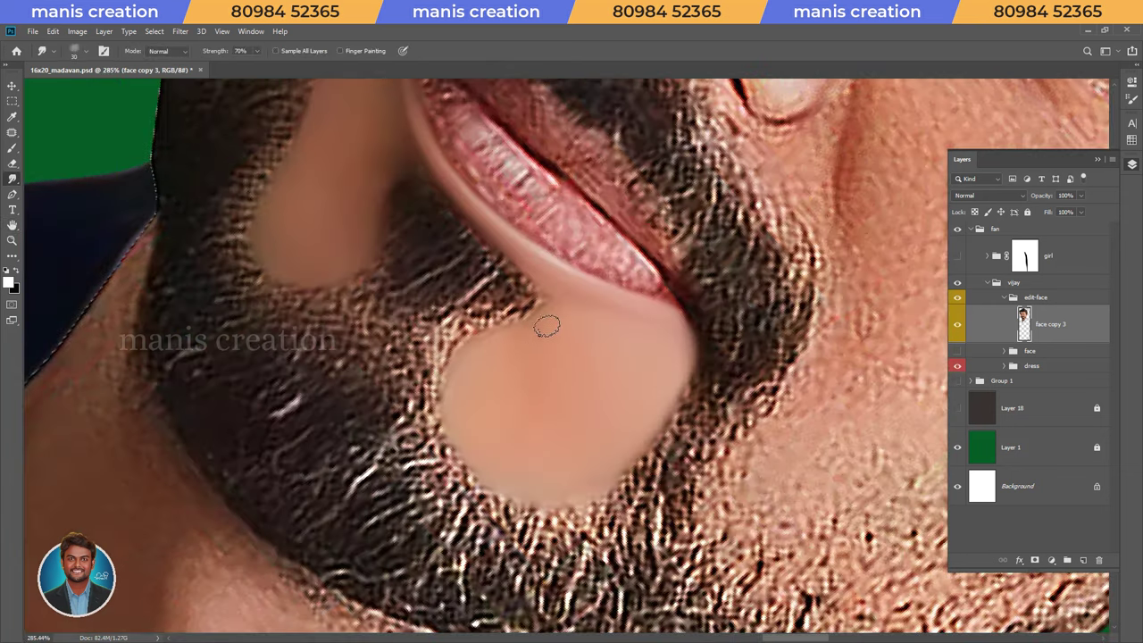
scroll(472, 409, "down", 5)
key("ctrl+s")
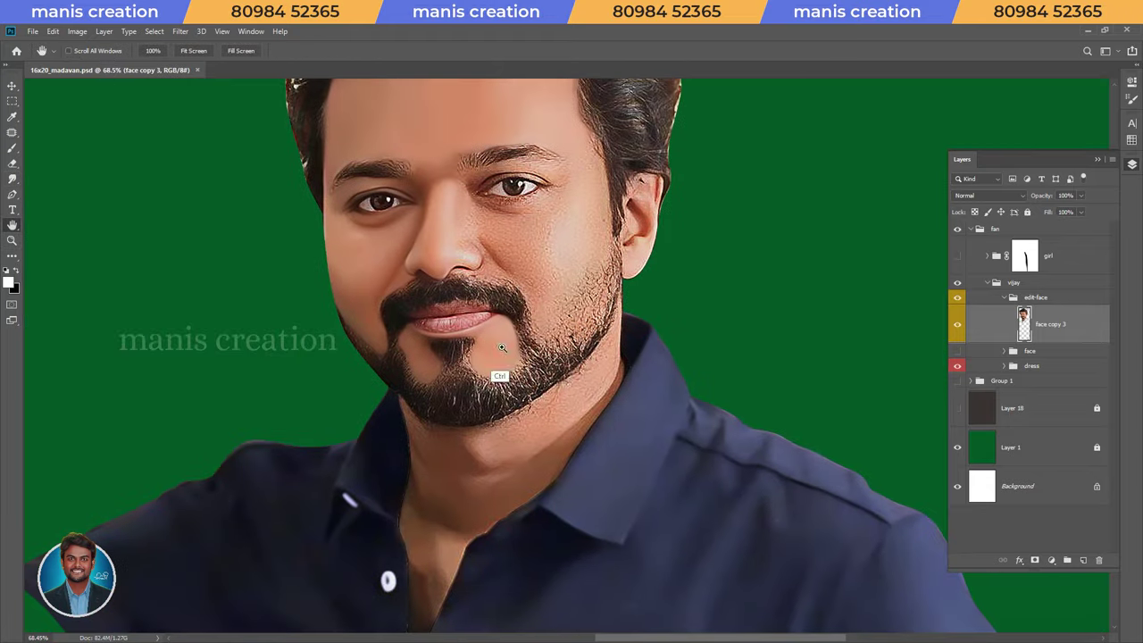
Zoom onto the left cheek and smear its skin smooth with a resized smudge brush
key("v")
key("alt+period")
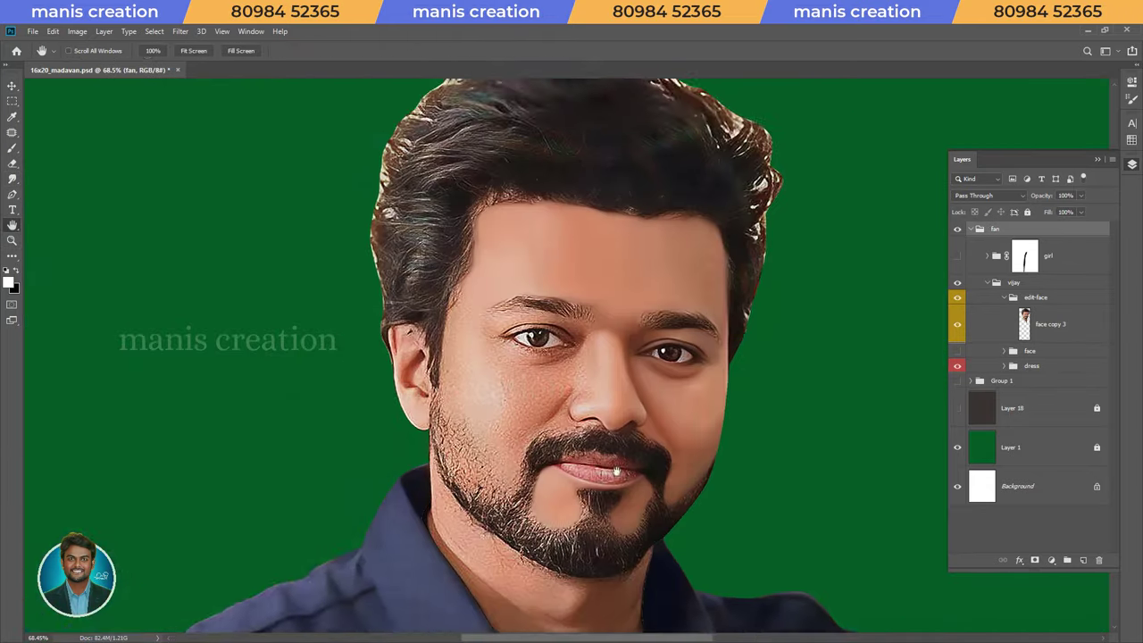
left_click_drag(565, 321, 516, 286)
key("ctrl+z")
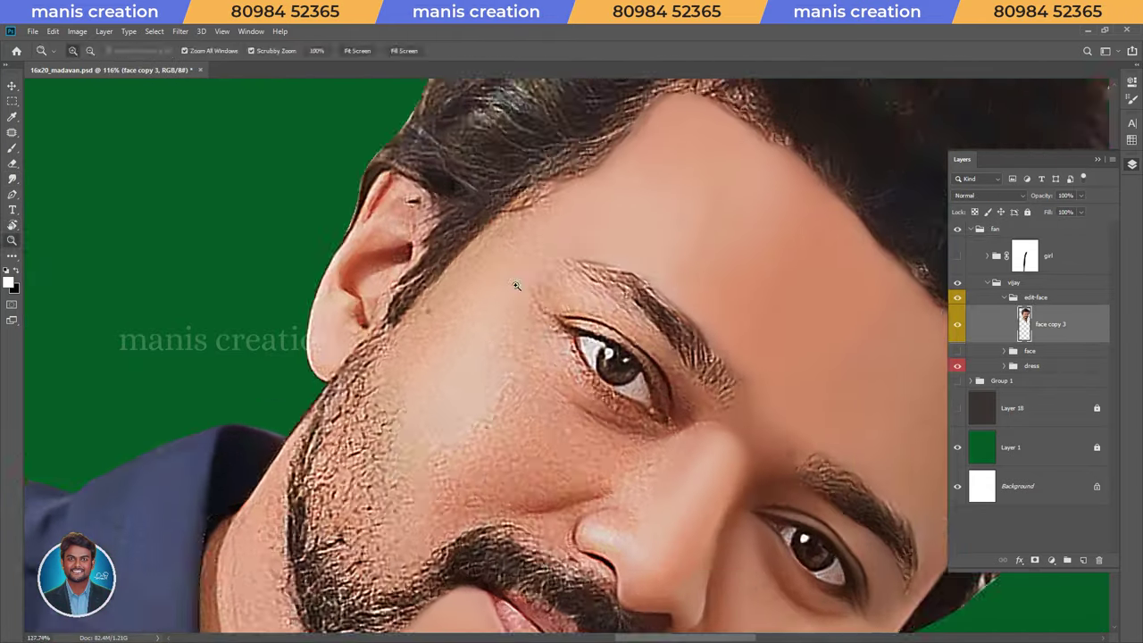
scroll(516, 286, "up", 2)
key("r")
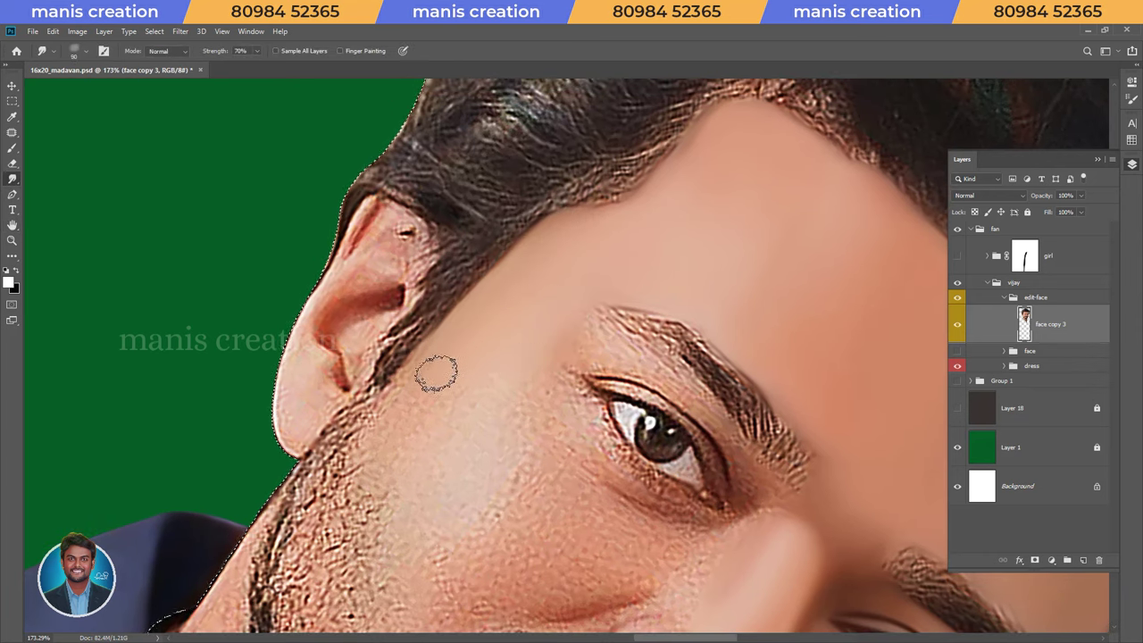
key("bracketright")
key("bracketright")
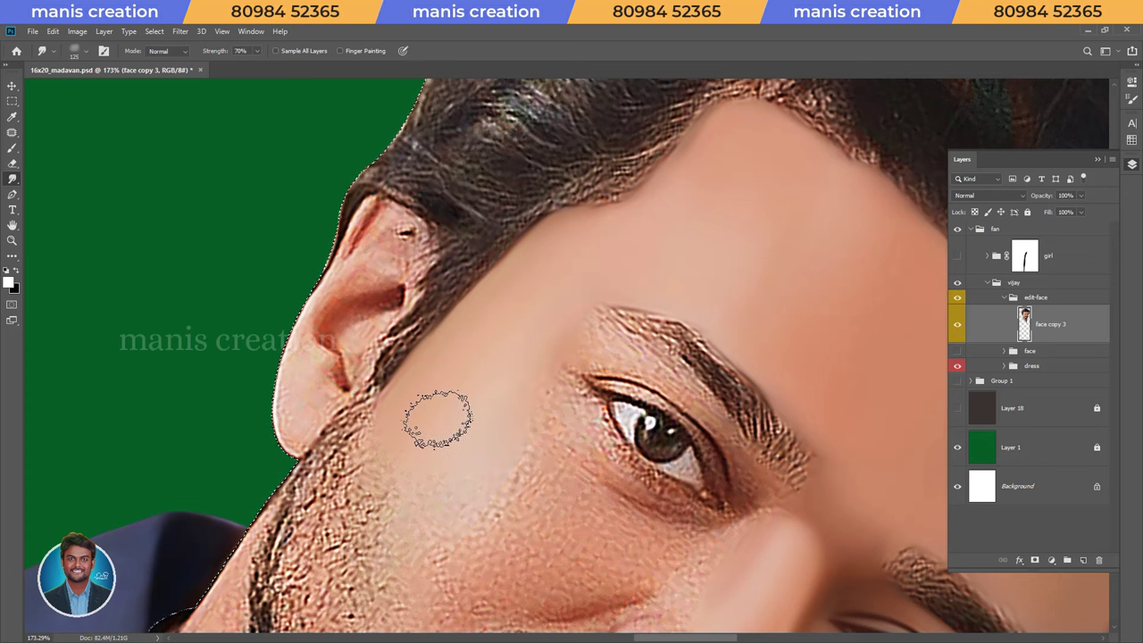
key("Escape")
key("bracketleft")
key("bracketleft")
key("bracketleft")
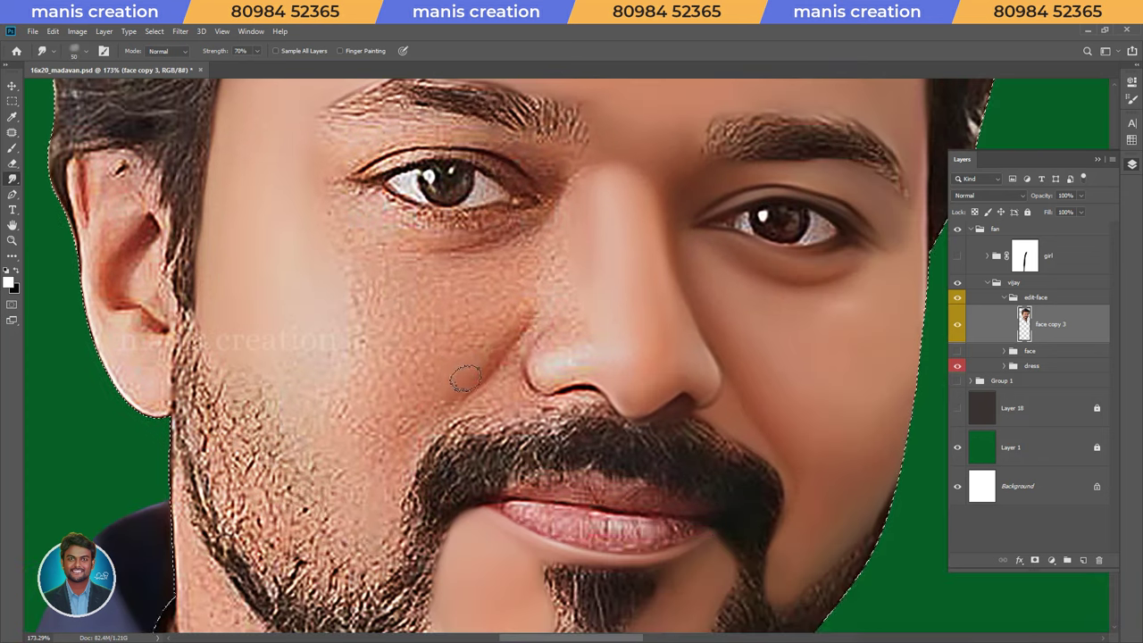
key("bracketright")
key("bracketright")
key("bracketright")
left_click_drag(364, 349, 389, 378)
Smooth the lower cheek along the beard and the skin under the eye with a smaller brush
key("bracketleft")
key("bracketleft")
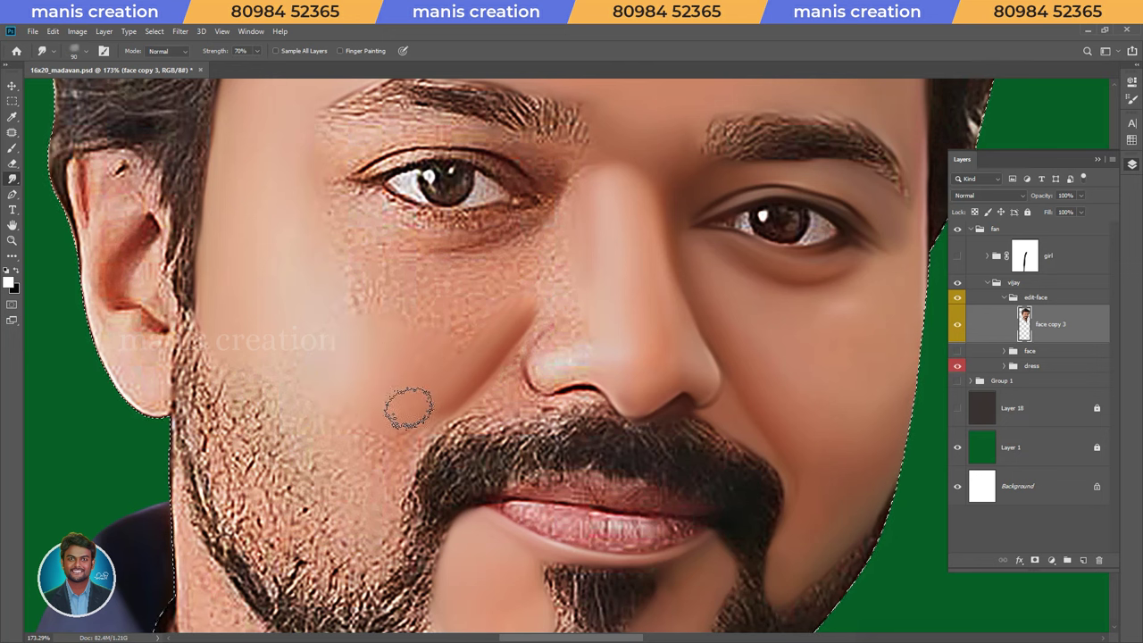
mouse_move(309, 348)
left_mouse_down()
mouse_move(276, 358)
mouse_move(373, 402)
mouse_move(272, 378)
left_mouse_up()
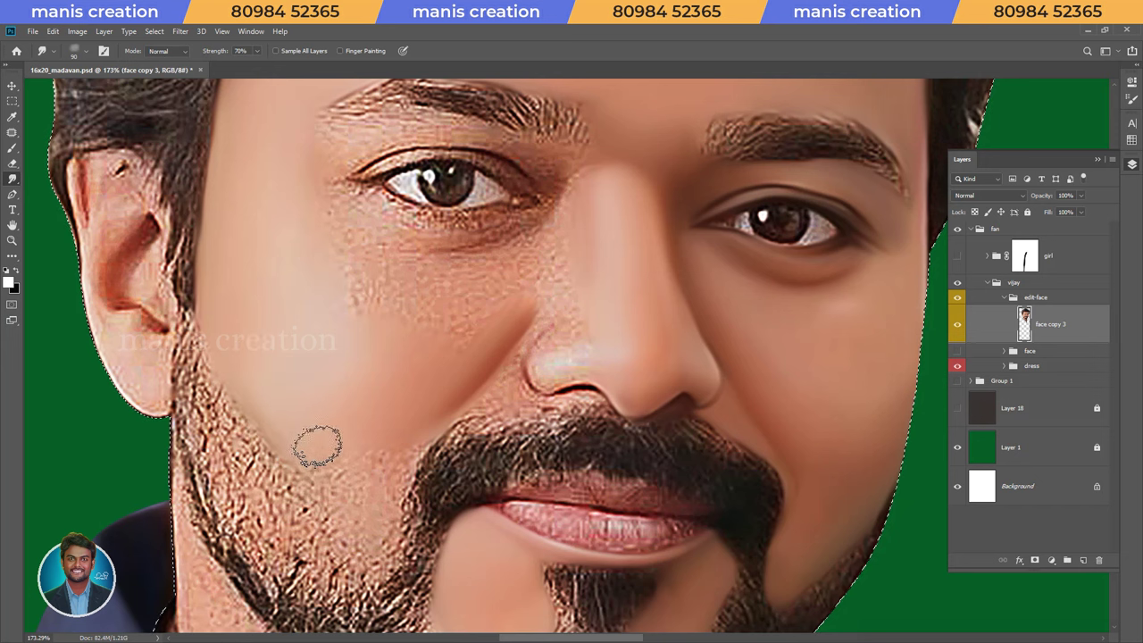
key("r")
mouse_move(395, 429)
left_mouse_down()
mouse_move(438, 506)
mouse_move(429, 434)
left_mouse_up()
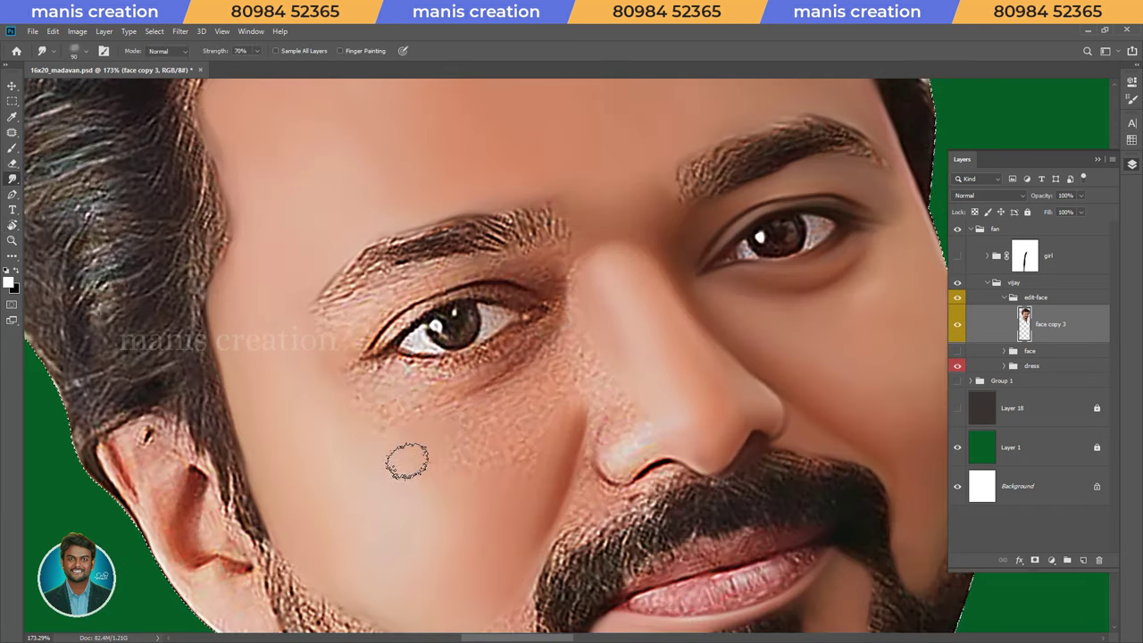
key("bracketleft")
key("bracketleft")
key("bracketleft")
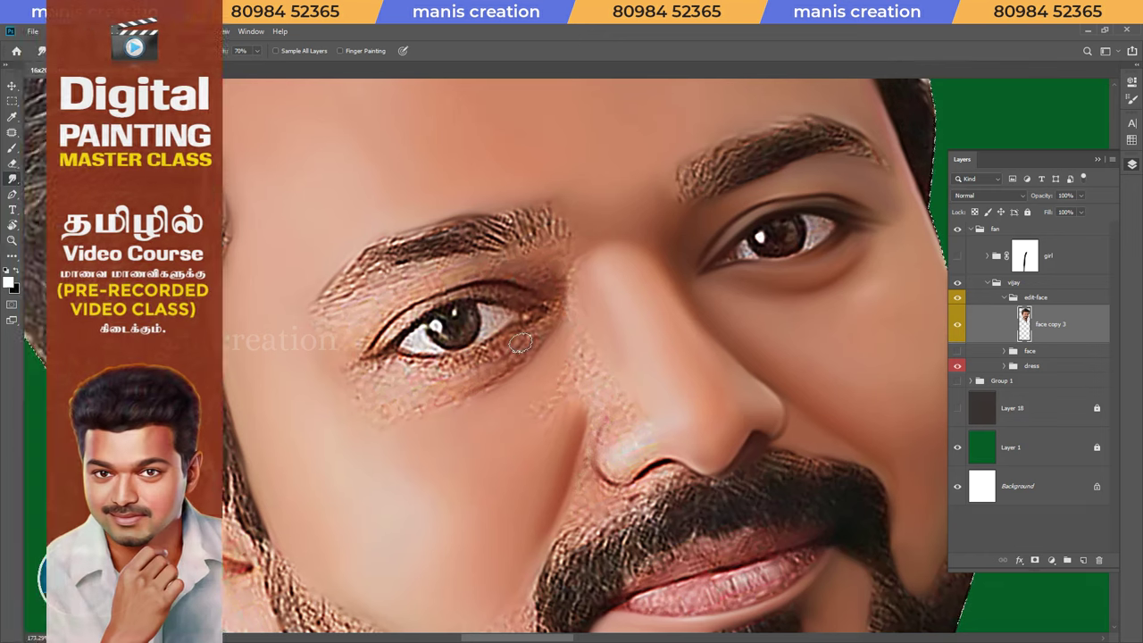
left_click_drag(391, 454, 599, 401)
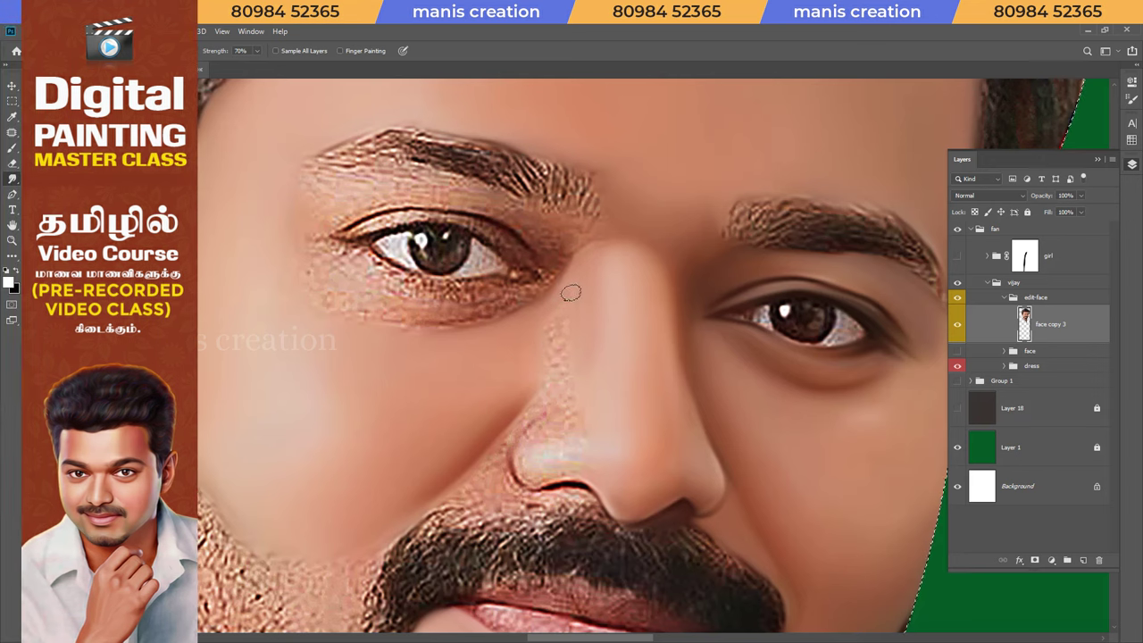
scroll(553, 348, "up", 3)
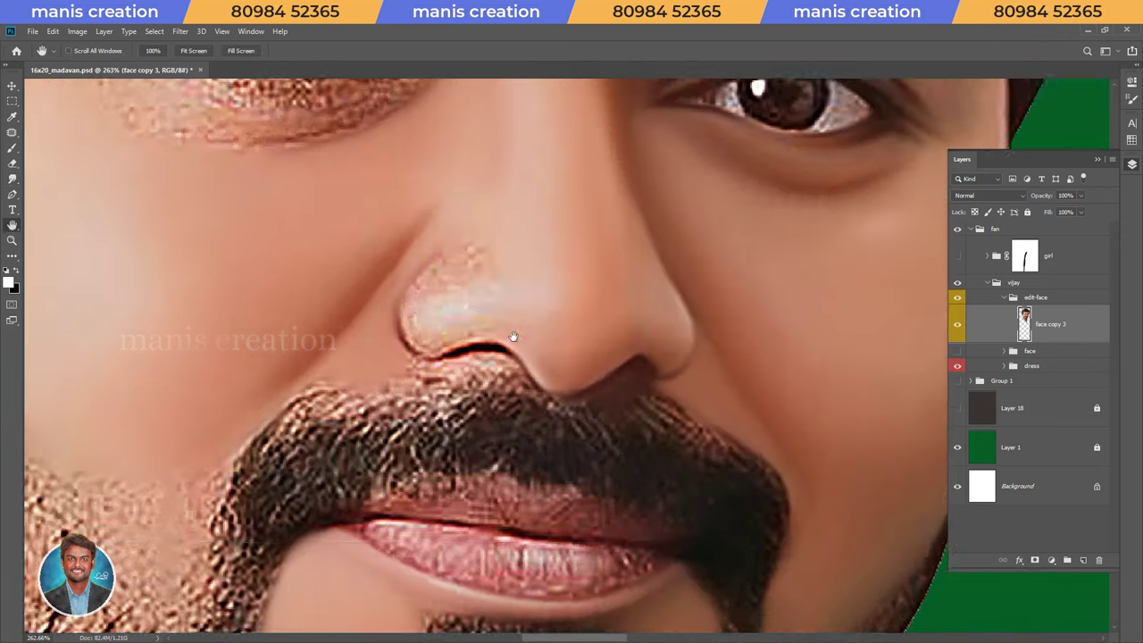
Blend the beard edge under the nostril into skin and smooth the nose tip's lower-left edge
left_click_drag(460, 483, 453, 342)
scroll(453, 342, "up", 2)
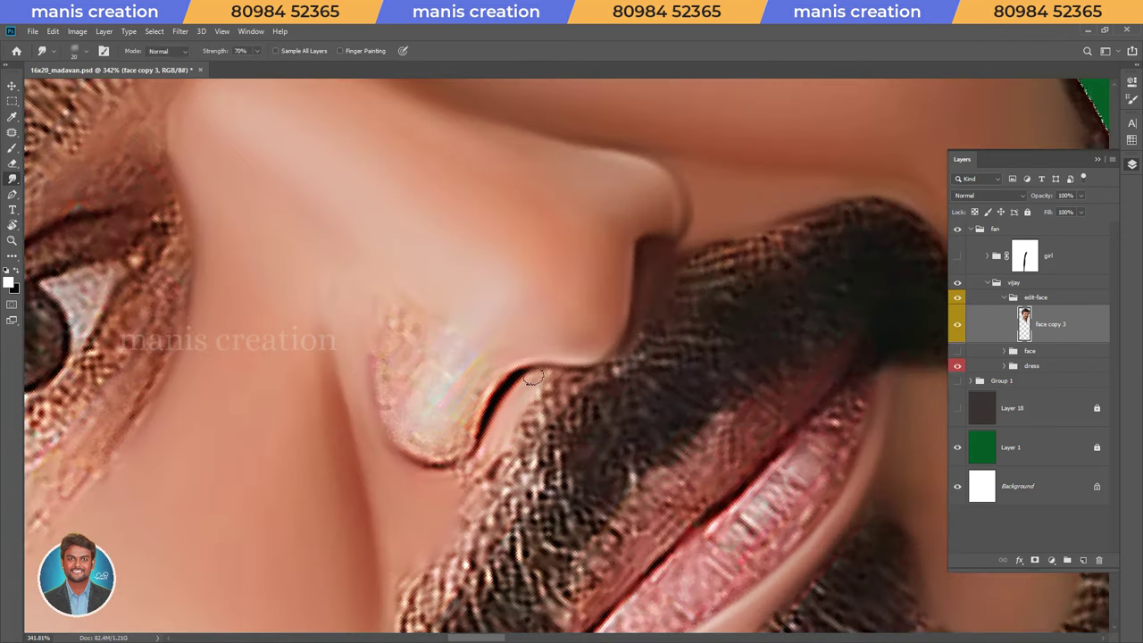
left_click_drag(544, 395, 497, 459)
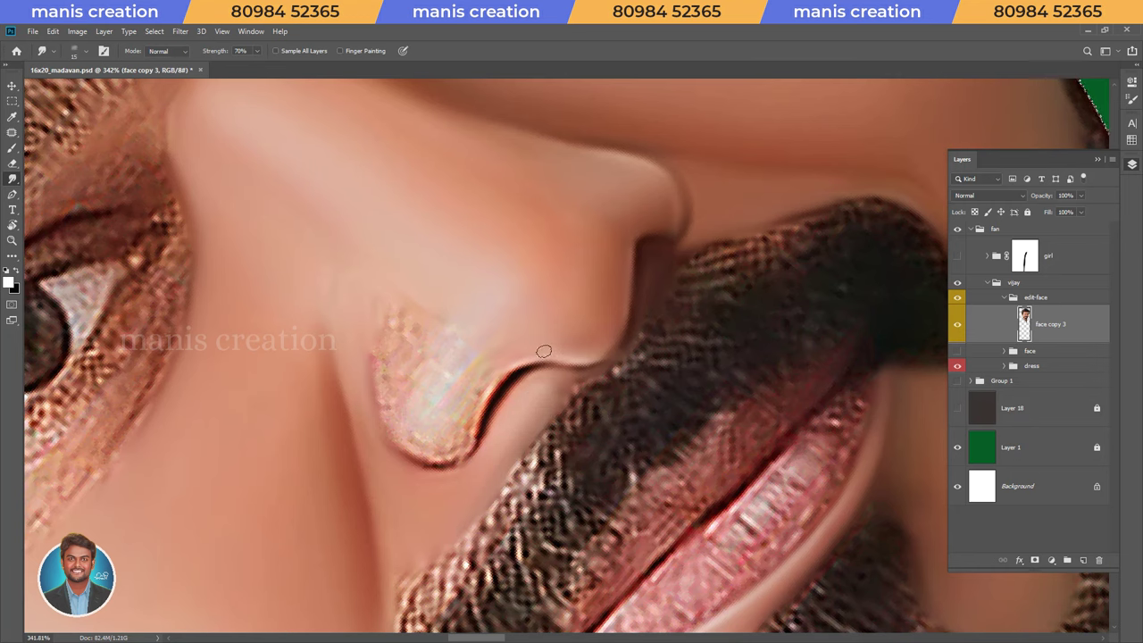
key("Escape")
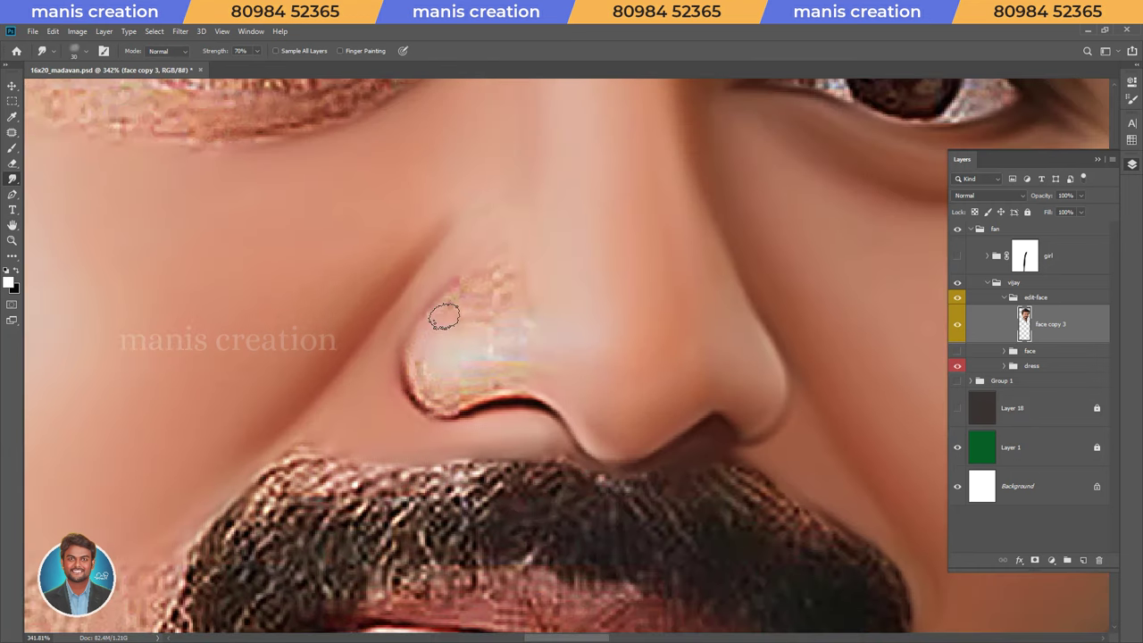
left_click_drag(452, 376, 473, 382)
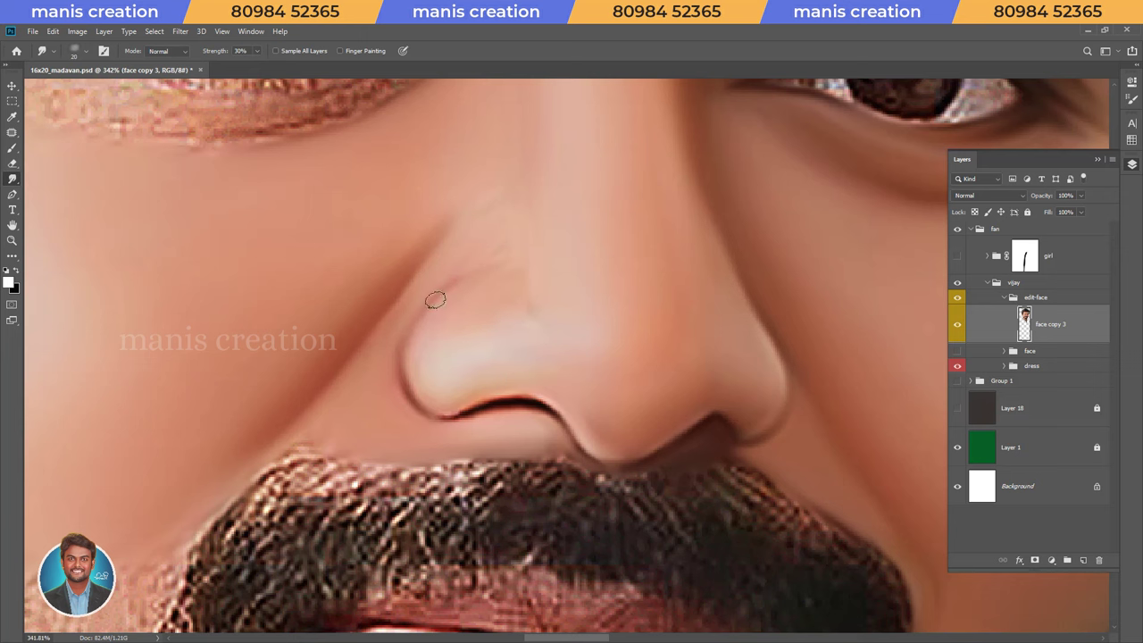
With a smaller brush at 70% strength, blend the mustache's left edge into the skin
left_click_drag(434, 300, 579, 264)
key("bracketleft")
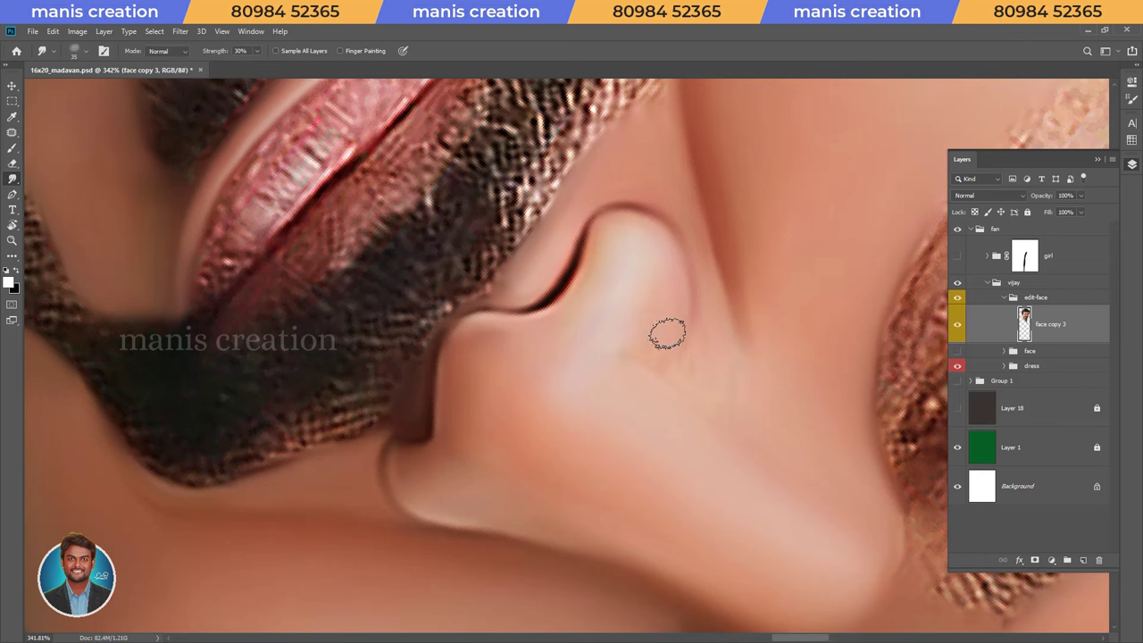
key("Escape")
key("bracketleft")
key("bracketleft")
key("bracketleft")
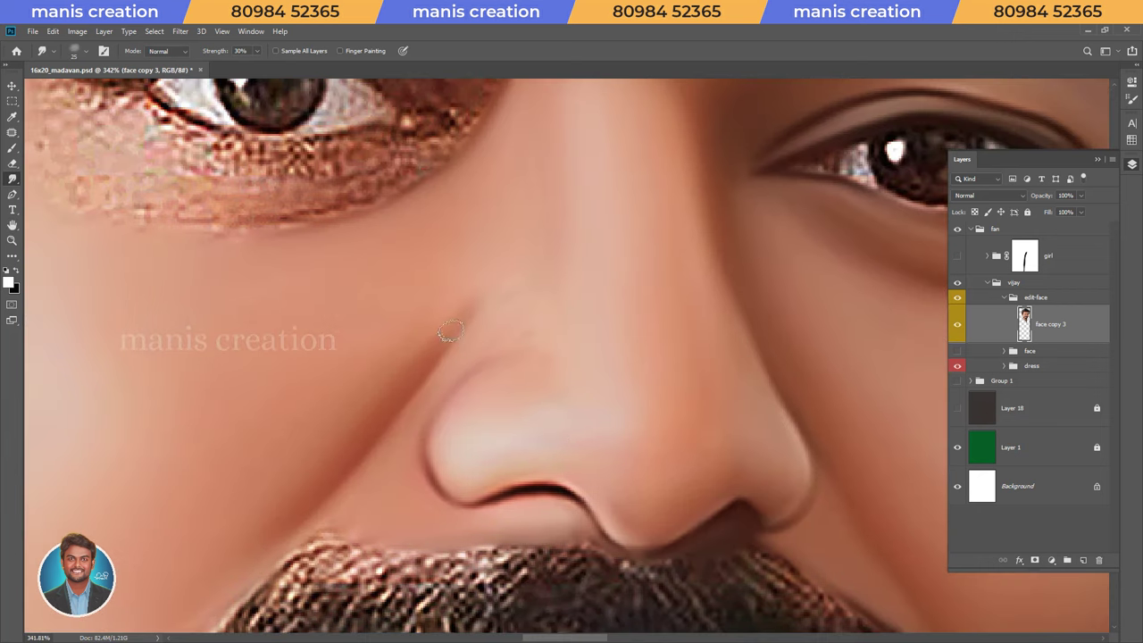
key("7")
scroll(448, 370, "down", 4)
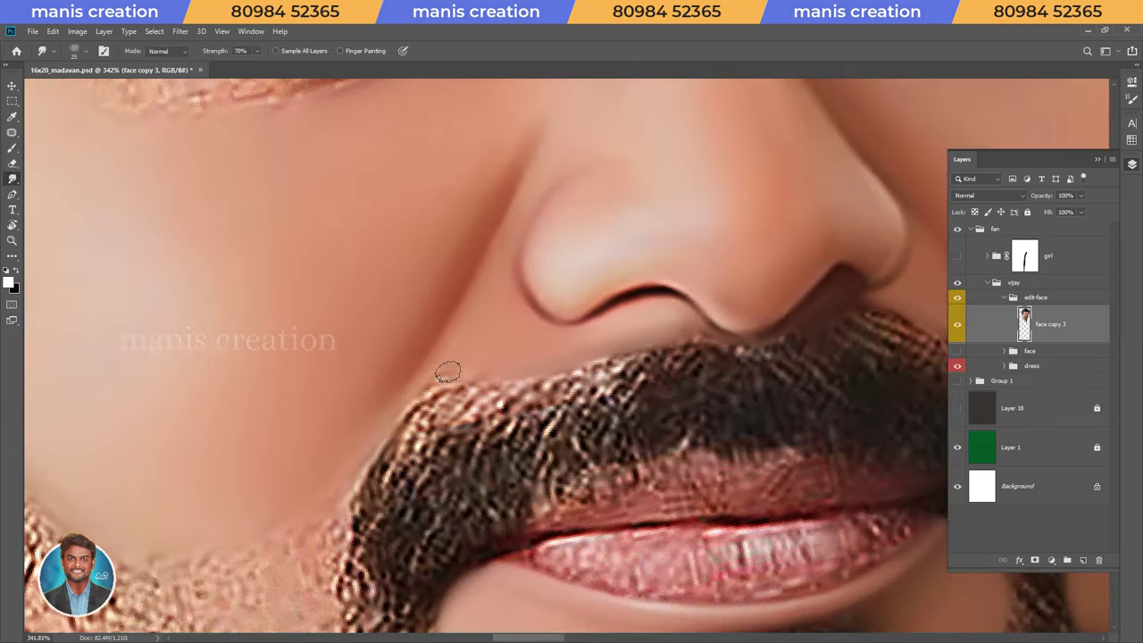
left_click_drag(439, 368, 435, 387)
Smudge the cheek skin into the beard edge beside the mustache
key("Escape")
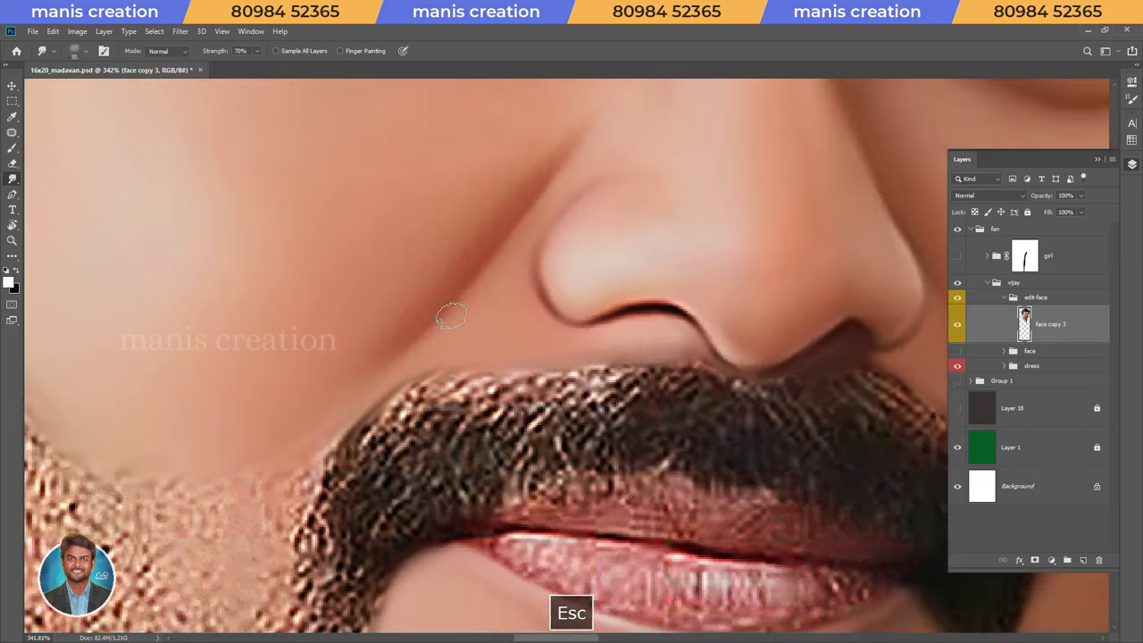
left_click_drag(625, 268, 554, 375)
scroll(473, 379, "up", 3)
mouse_move(451, 402)
left_mouse_down()
mouse_move(517, 296)
mouse_move(549, 358)
mouse_move(470, 357)
mouse_move(516, 297)
left_mouse_up()
key("r")
Blend the cheek further into the beard and smooth the lower eyelid skin at 70% strength
left_click_drag(625, 153, 461, 367)
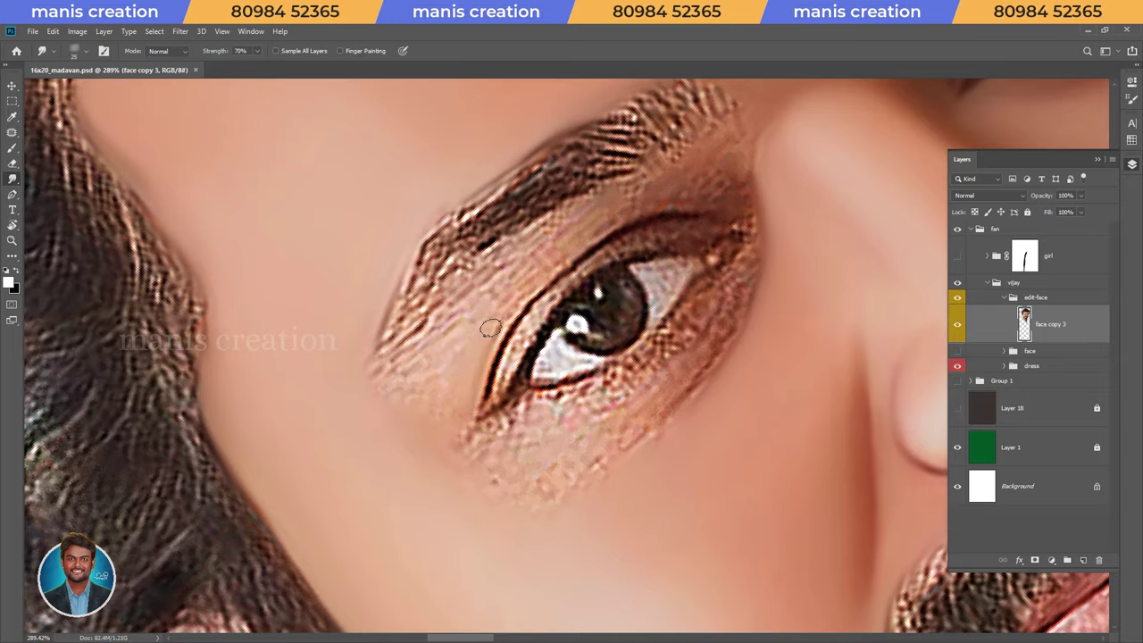
mouse_move(491, 327)
left_mouse_down()
mouse_move(562, 252)
mouse_move(569, 205)
mouse_move(420, 391)
left_mouse_up()
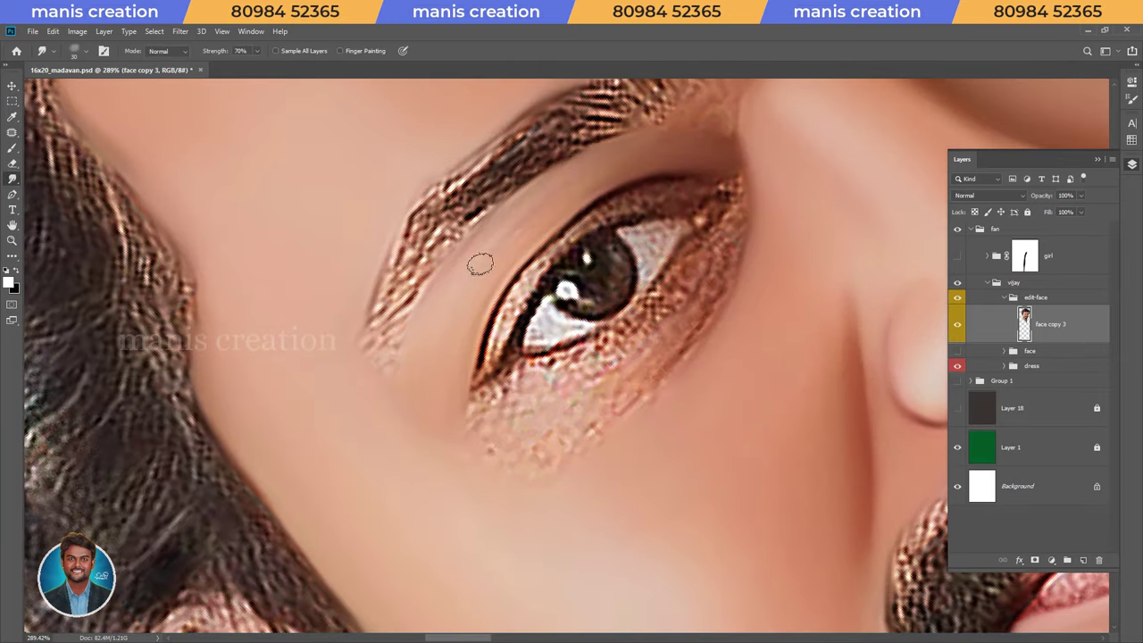
mouse_move(479, 256)
left_mouse_down()
mouse_move(557, 349)
mouse_move(520, 242)
left_mouse_up()
key("7")
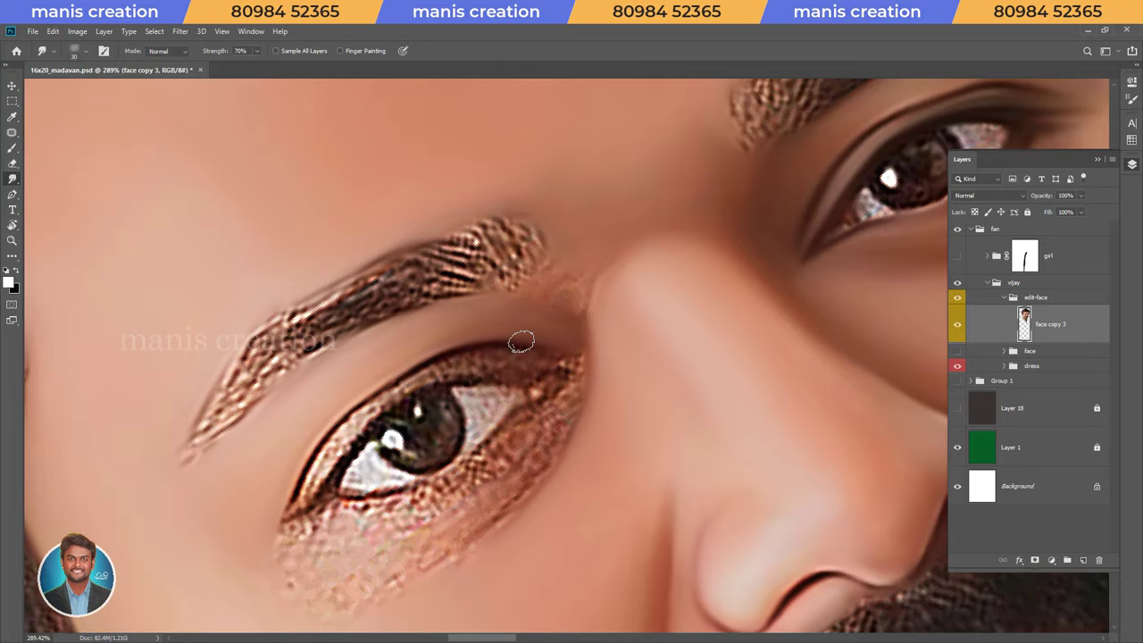
Shrink the smudge brush and zoom in on the left eye
left_click_drag(522, 342, 615, 294)
key("bracketleft")
key("bracketleft")
key("bracketleft")
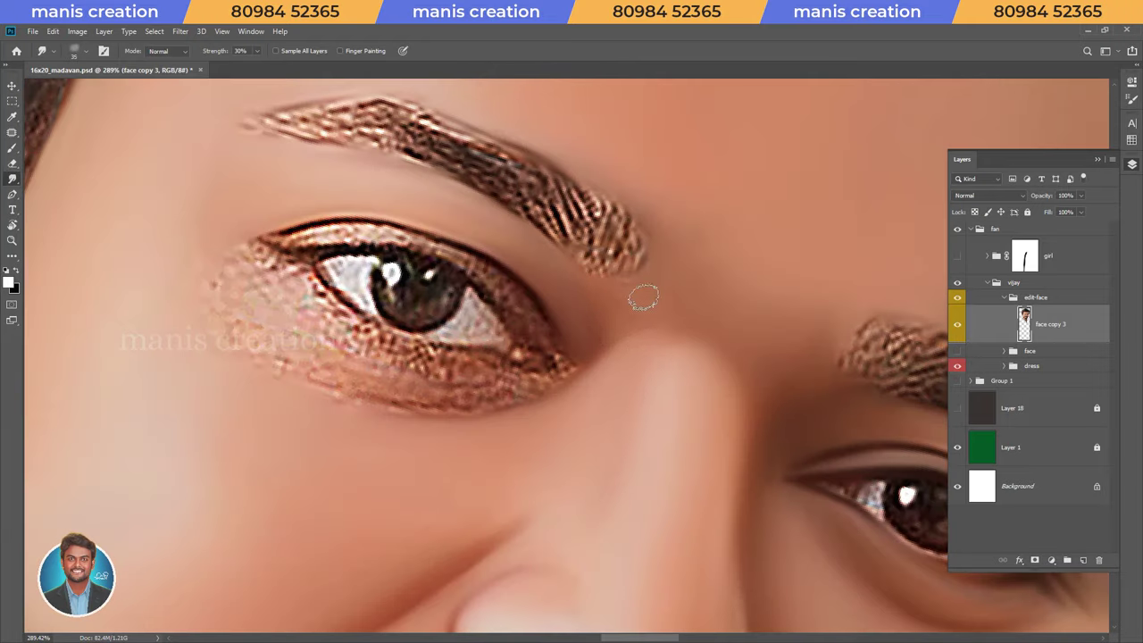
key("Escape")
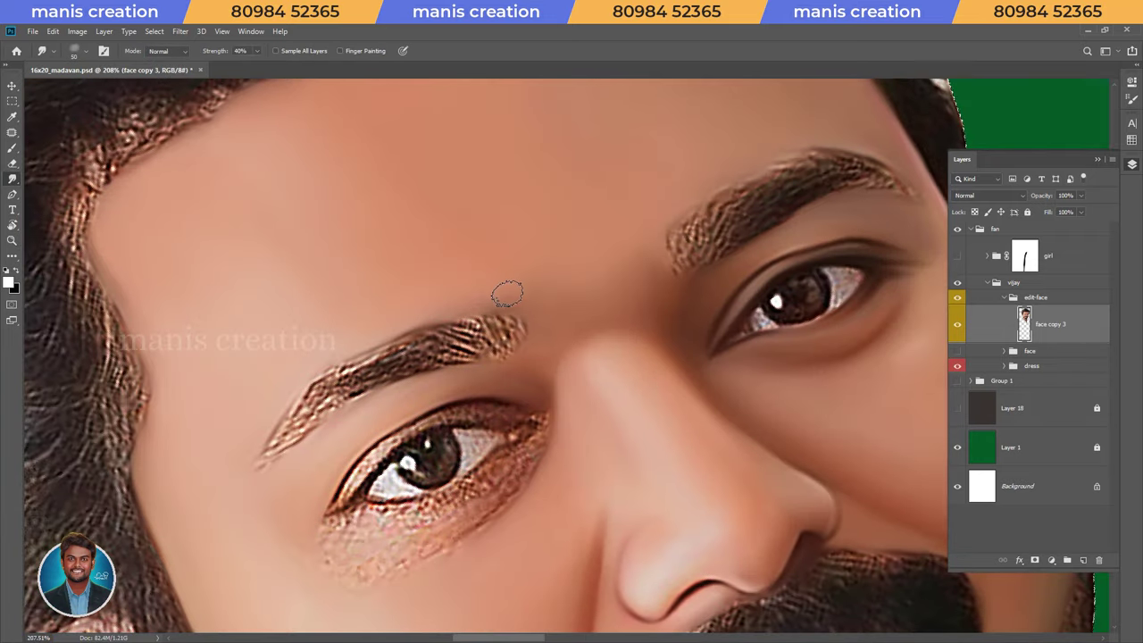
key("7")
scroll(486, 385, "up", 5)
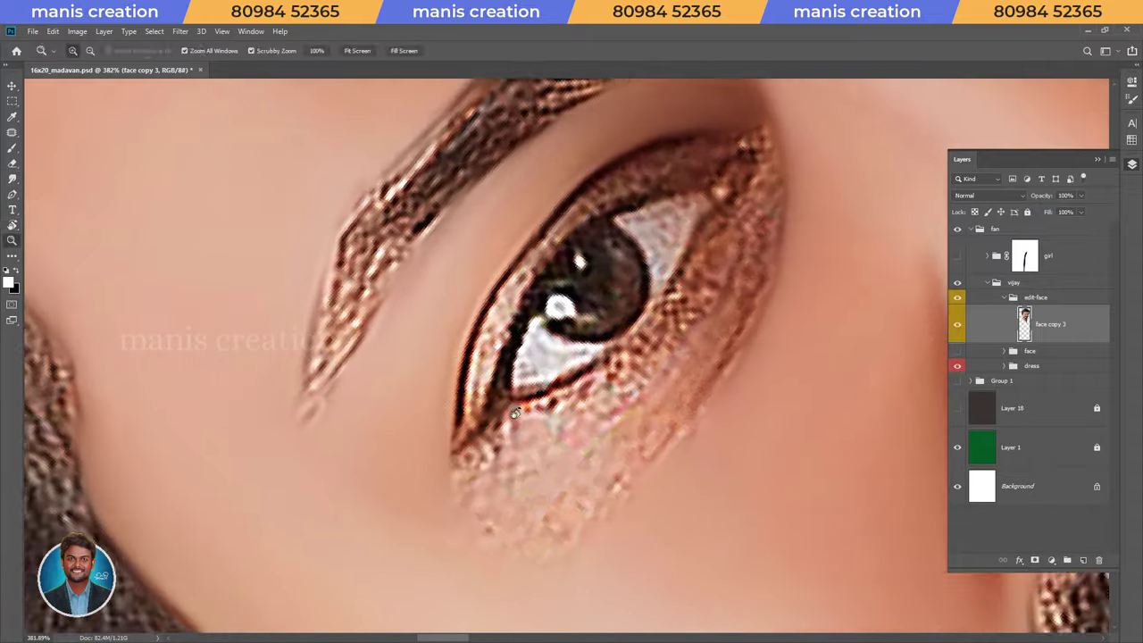
Smudge the eyelid crease darker and extend the eyelid line upward at 70% strength
mouse_move(489, 386)
left_mouse_down()
mouse_move(585, 228)
mouse_move(678, 170)
left_mouse_up()
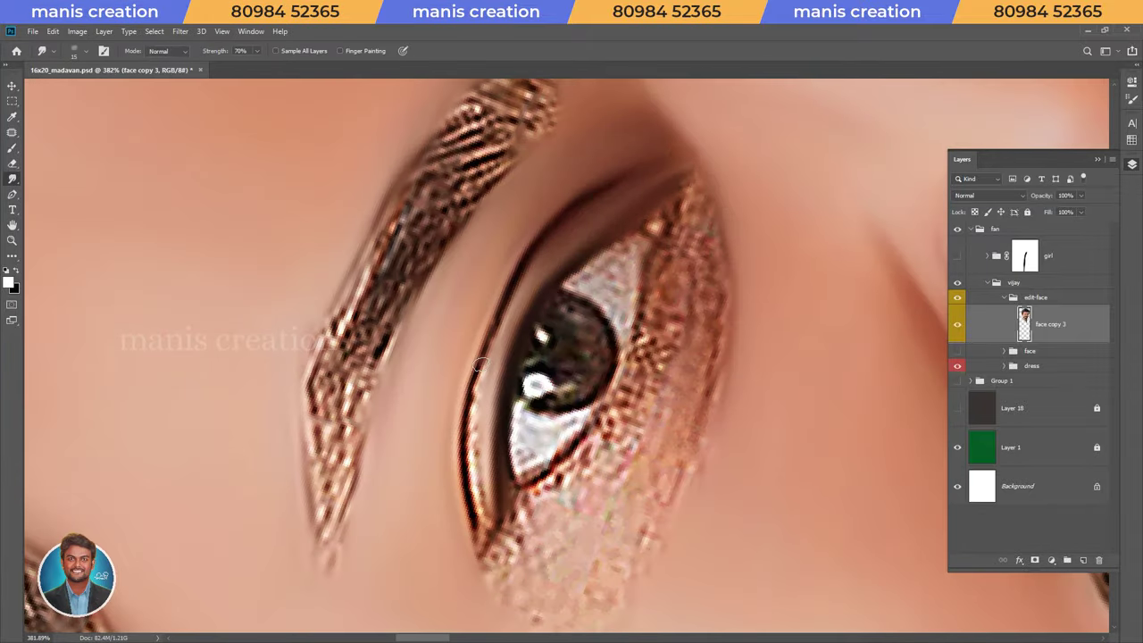
key("r")
mouse_move(480, 364)
left_mouse_down()
mouse_move(480, 437)
mouse_move(527, 350)
left_mouse_up()
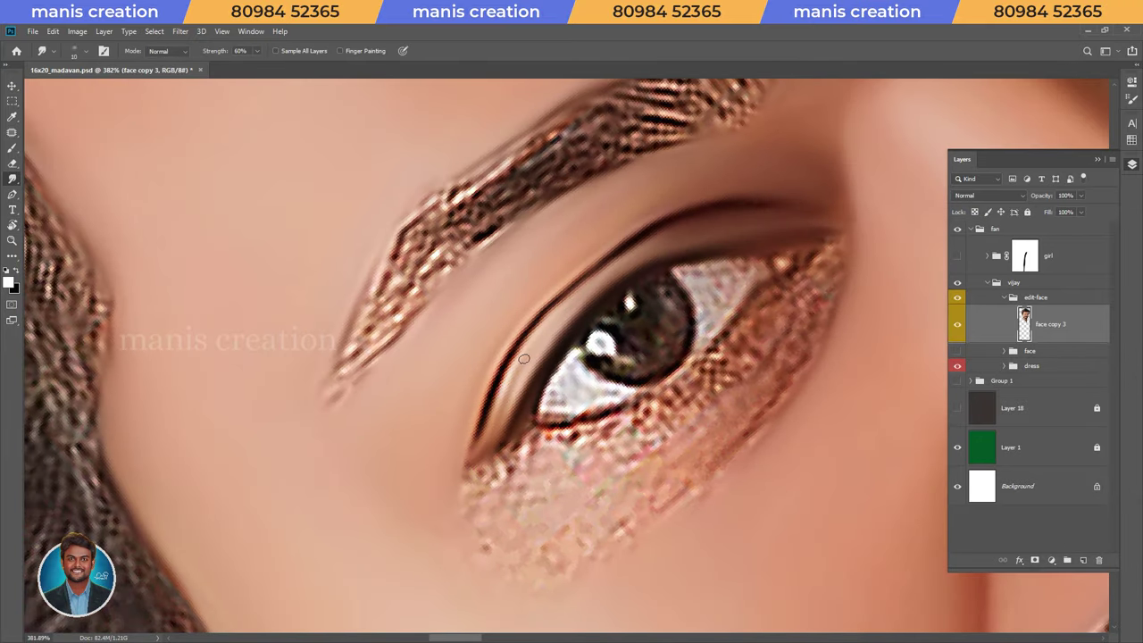
left_click_drag(481, 424, 547, 306)
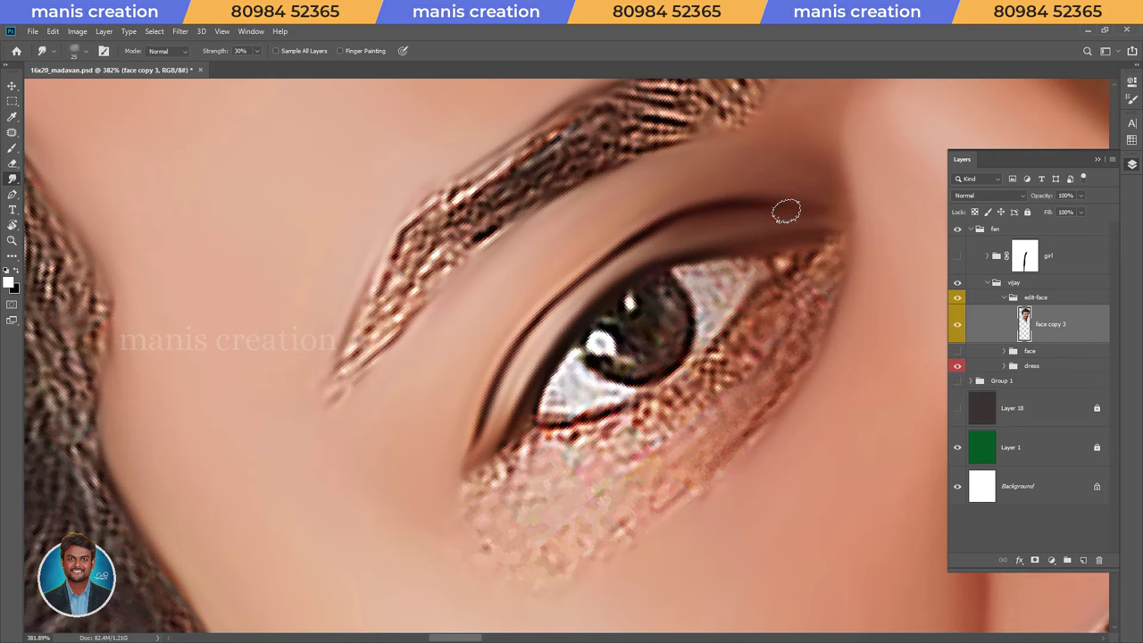
key("7")
mouse_move(482, 409)
left_mouse_down()
mouse_move(488, 456)
mouse_move(518, 403)
left_mouse_up()
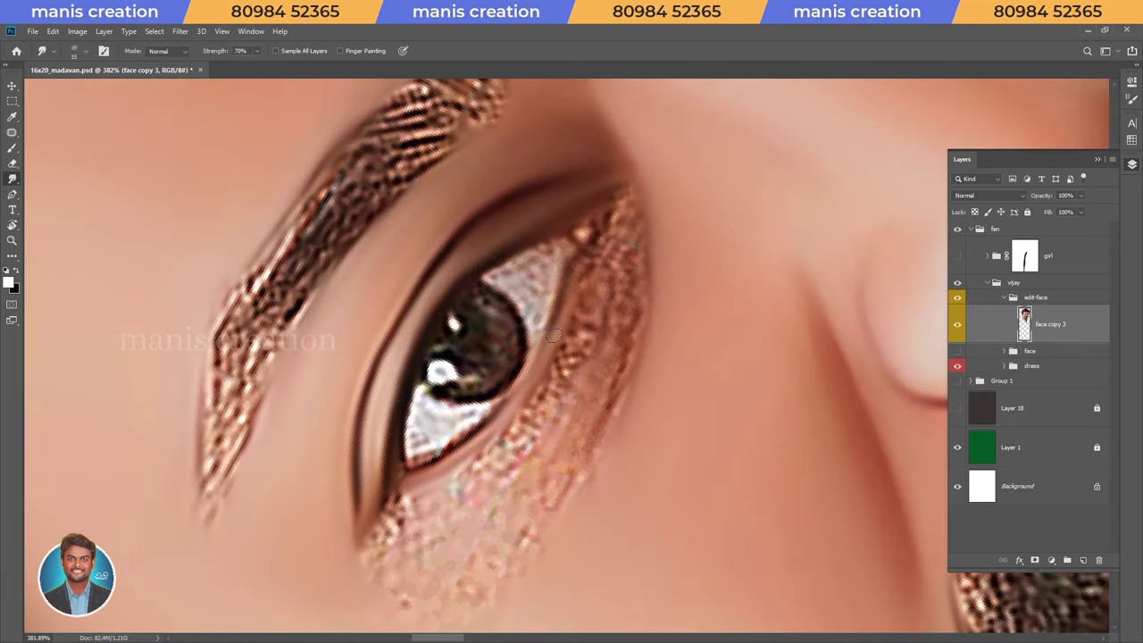
Smear the glittery band under the eye into smooth skin
left_click_drag(598, 233, 436, 507)
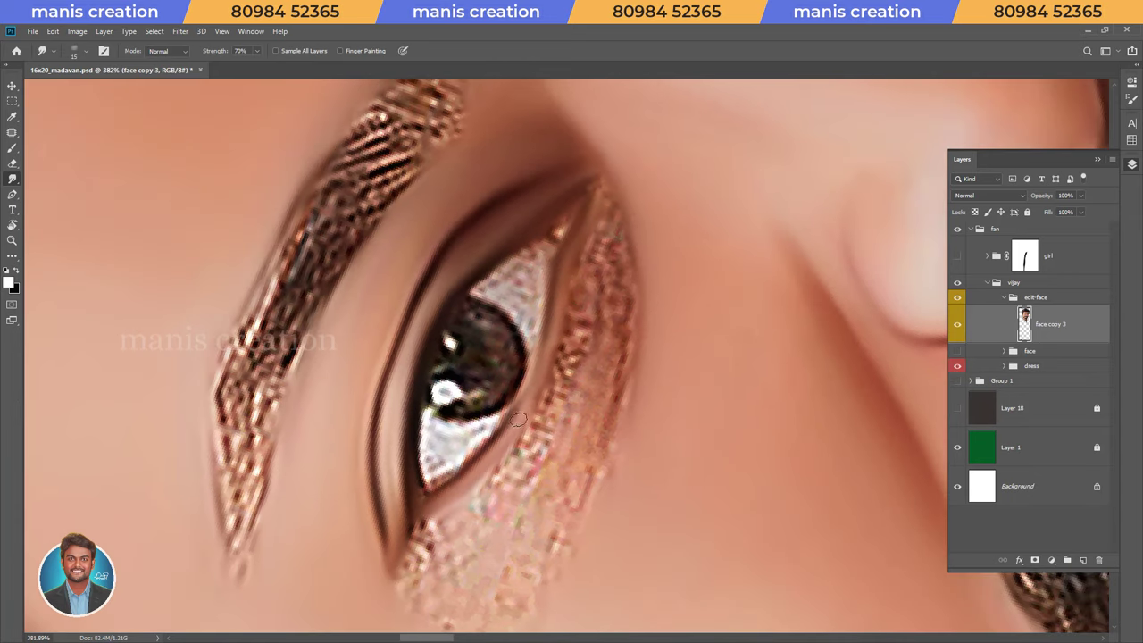
left_click_drag(549, 366, 527, 357)
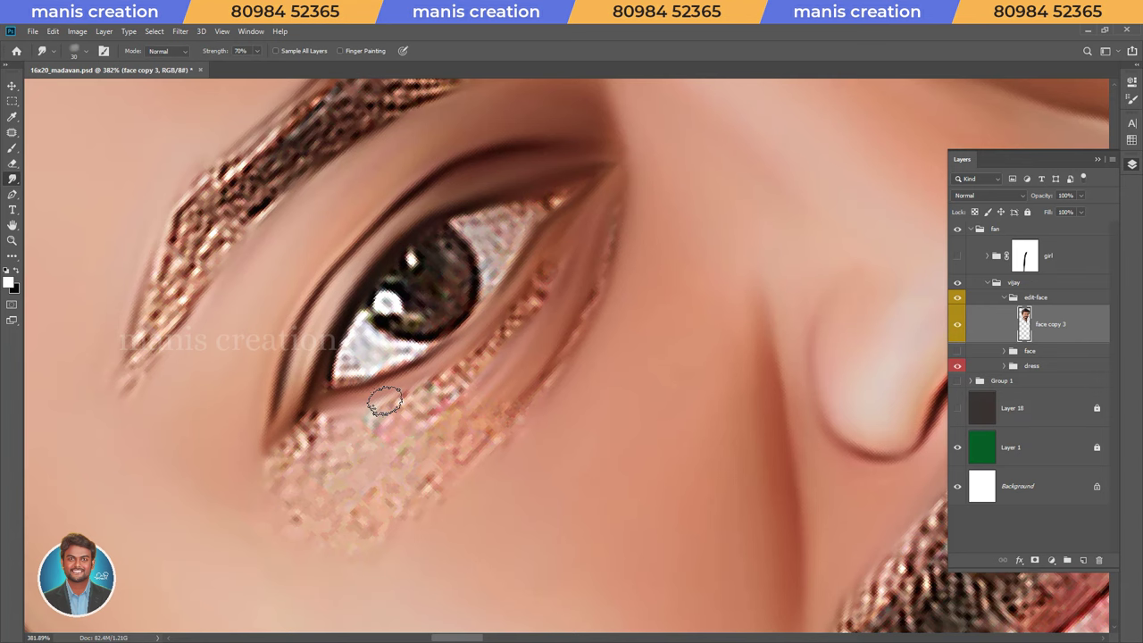
key("bracketright")
key("bracketright")
key("bracketright")
left_click_drag(321, 428, 557, 258)
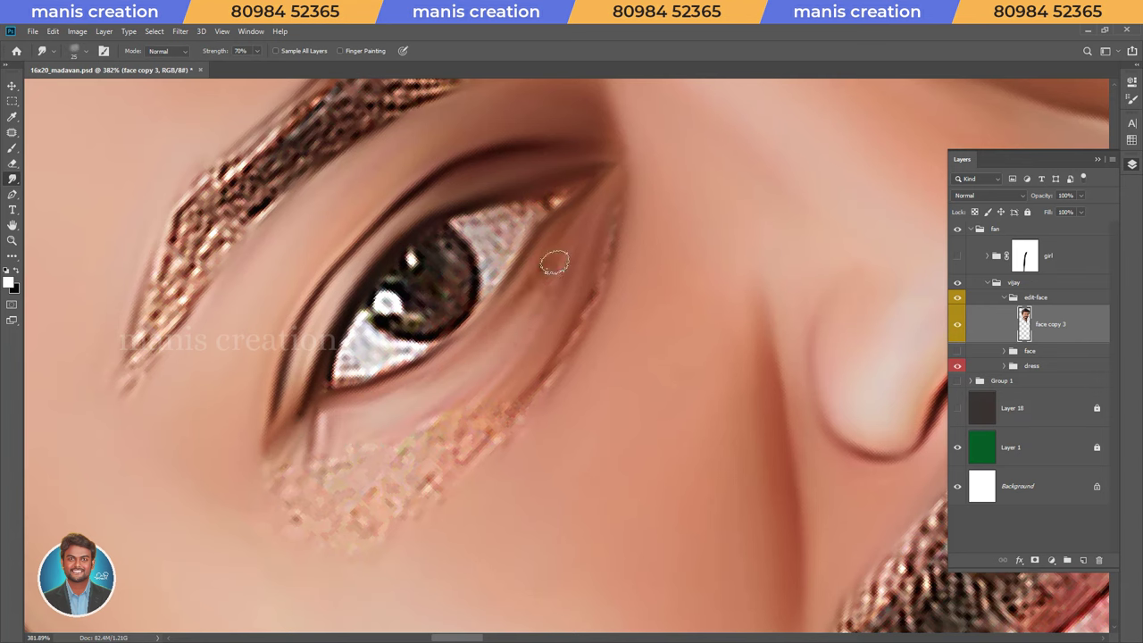
key("bracketleft")
left_click_drag(419, 434, 297, 487)
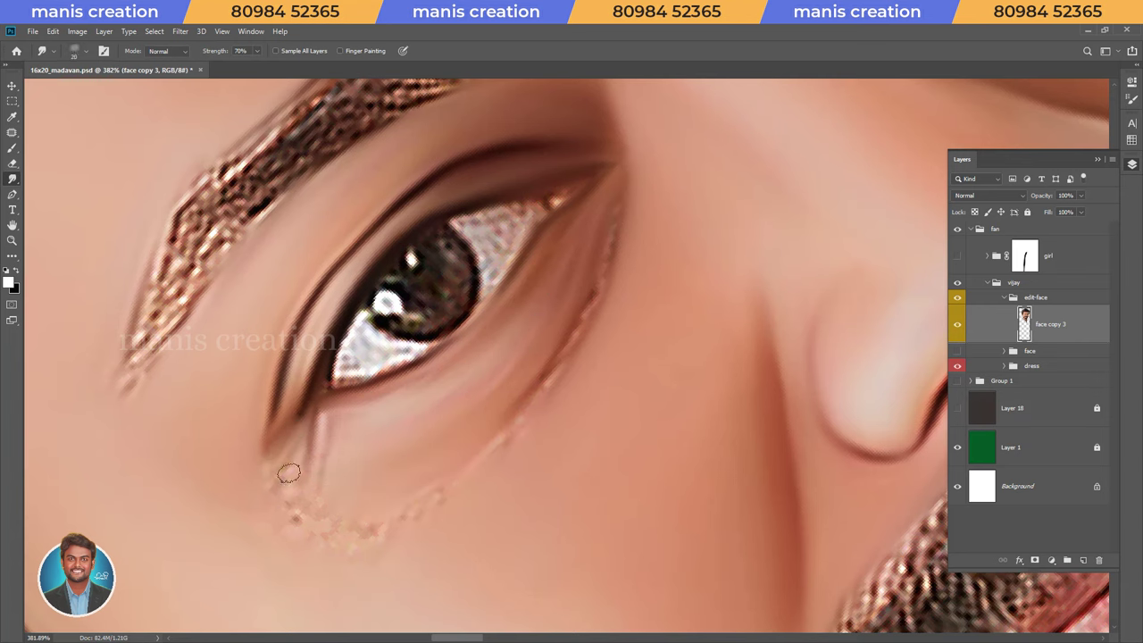
Lower the smudge strength to 40% and fit the whole face on screen
key("4")
left_click_drag(446, 464, 425, 471)
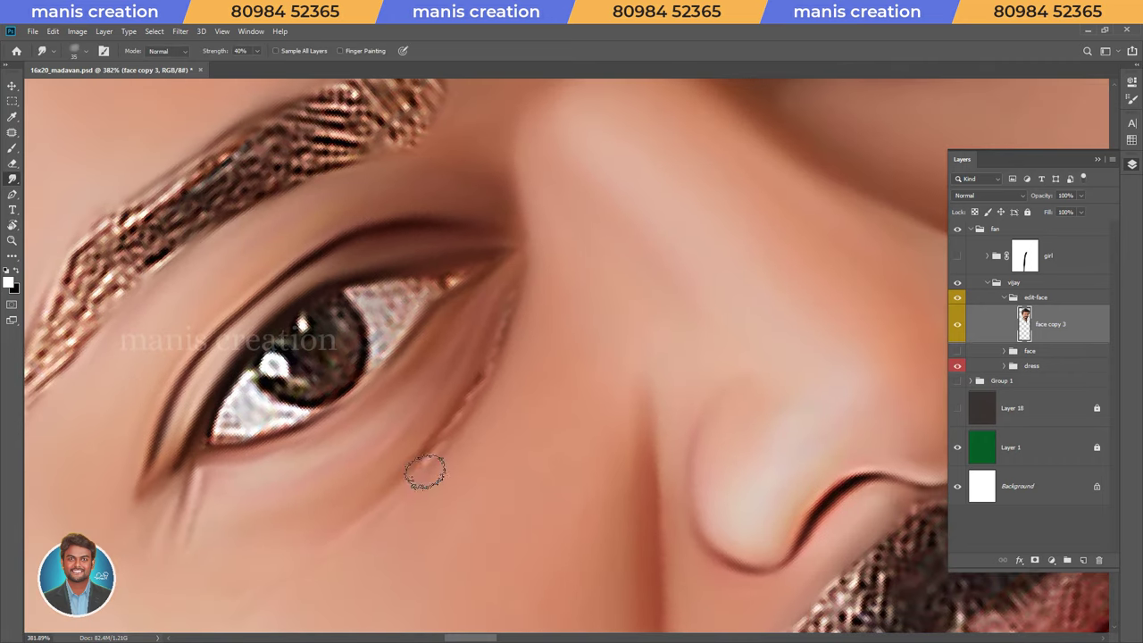
left_click_drag(358, 485, 571, 235)
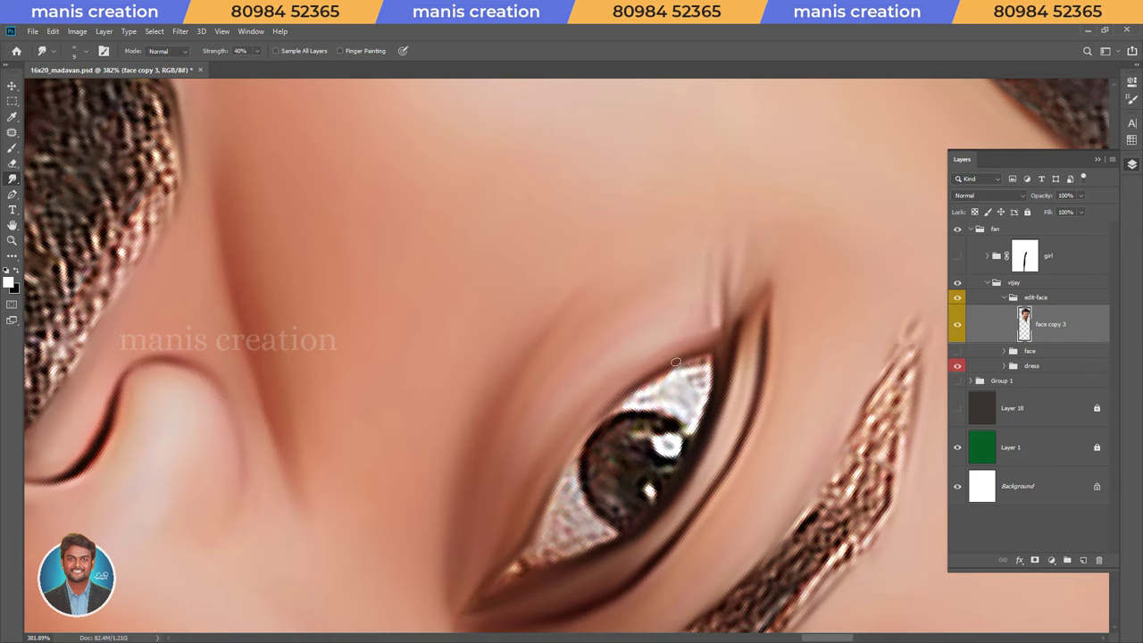
key("ctrl+0")
Zoom in on the ear and blend its edge and lobe smooth
key("z")
left_click(479, 393)
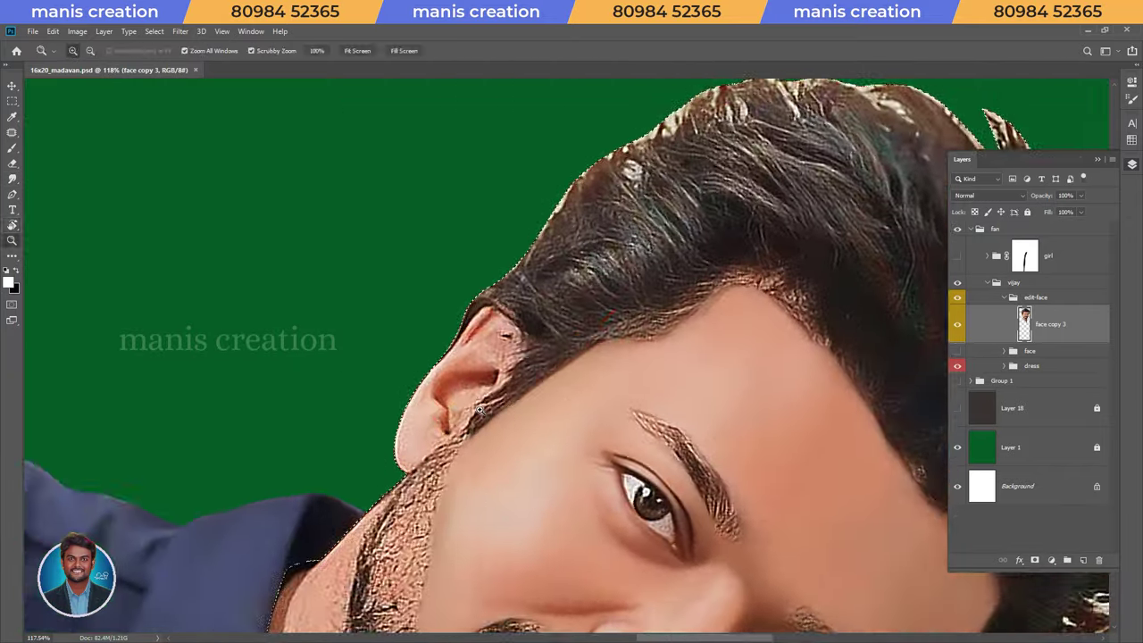
left_click_drag(480, 409, 536, 409)
key("r")
mouse_move(375, 377)
left_mouse_down()
mouse_move(319, 509)
mouse_move(378, 505)
mouse_move(464, 438)
mouse_move(413, 376)
mouse_move(378, 465)
mouse_move(454, 402)
mouse_move(444, 454)
mouse_move(336, 507)
mouse_move(375, 344)
mouse_move(524, 224)
mouse_move(640, 155)
left_mouse_up()
key("bracketleft")
key("bracketleft")
key("bracketleft")
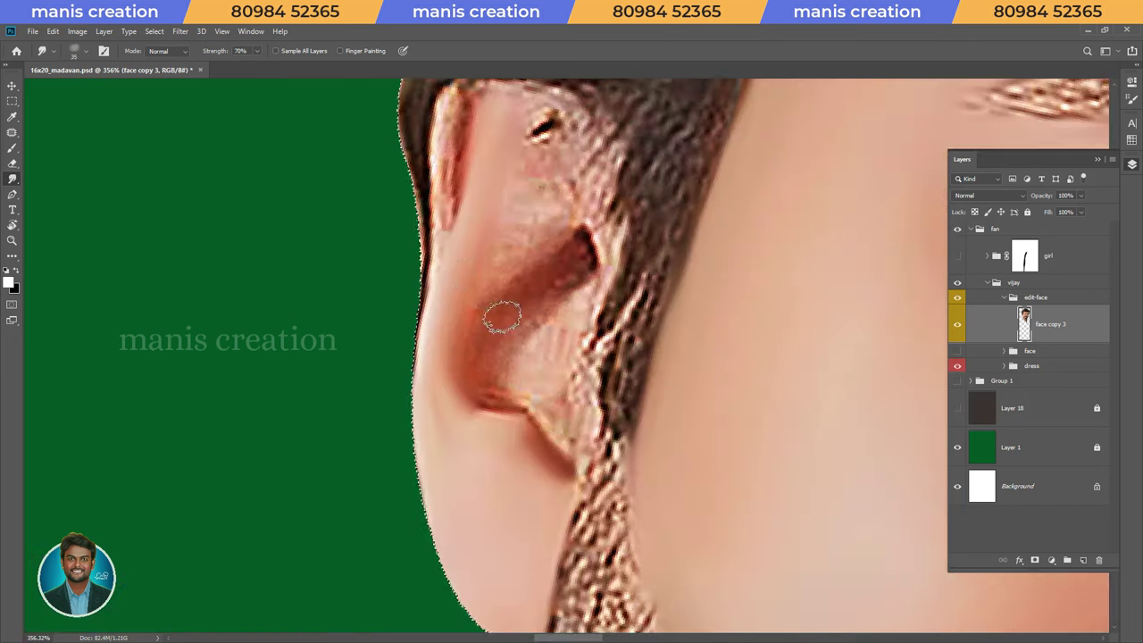
Smooth the rough inner-ear texture and smudge away the dark spot in the upper ear
mouse_move(502, 312)
left_mouse_down()
mouse_move(536, 298)
mouse_move(492, 352)
mouse_move(530, 256)
mouse_move(526, 350)
mouse_move(589, 271)
left_mouse_up()
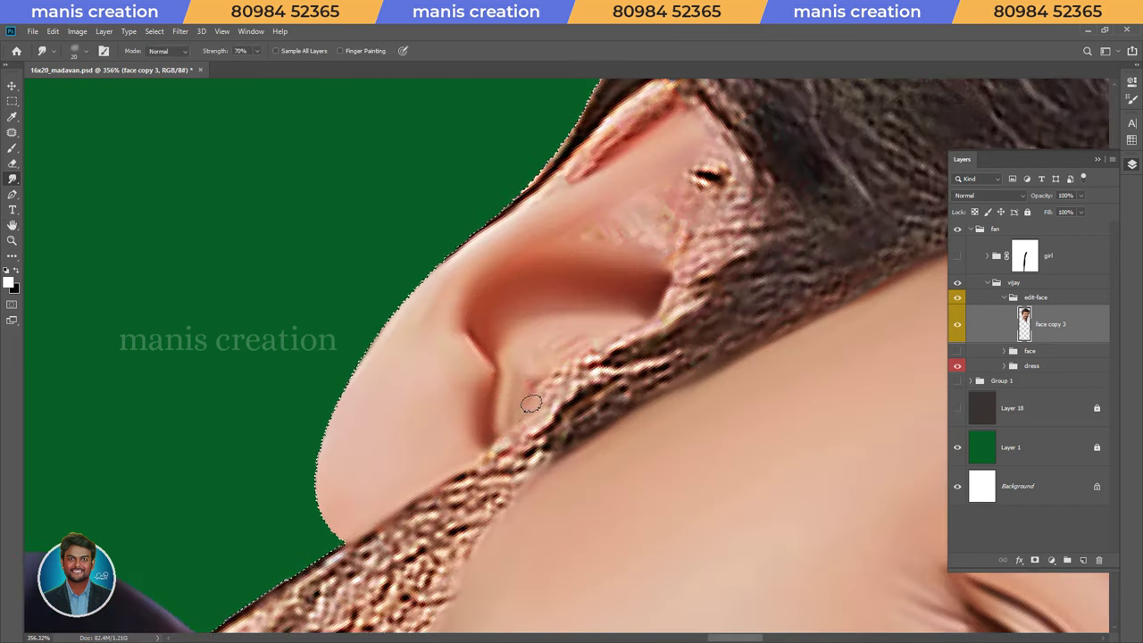
mouse_move(530, 404)
left_mouse_down()
mouse_move(566, 350)
mouse_move(587, 358)
mouse_move(581, 366)
mouse_move(563, 325)
mouse_move(665, 296)
mouse_move(700, 267)
left_mouse_up()
mouse_move(538, 335)
left_mouse_down()
mouse_move(581, 298)
mouse_move(604, 256)
mouse_move(608, 349)
mouse_move(563, 366)
left_mouse_up()
key("bracketleft")
key("bracketleft")
key("bracketleft")
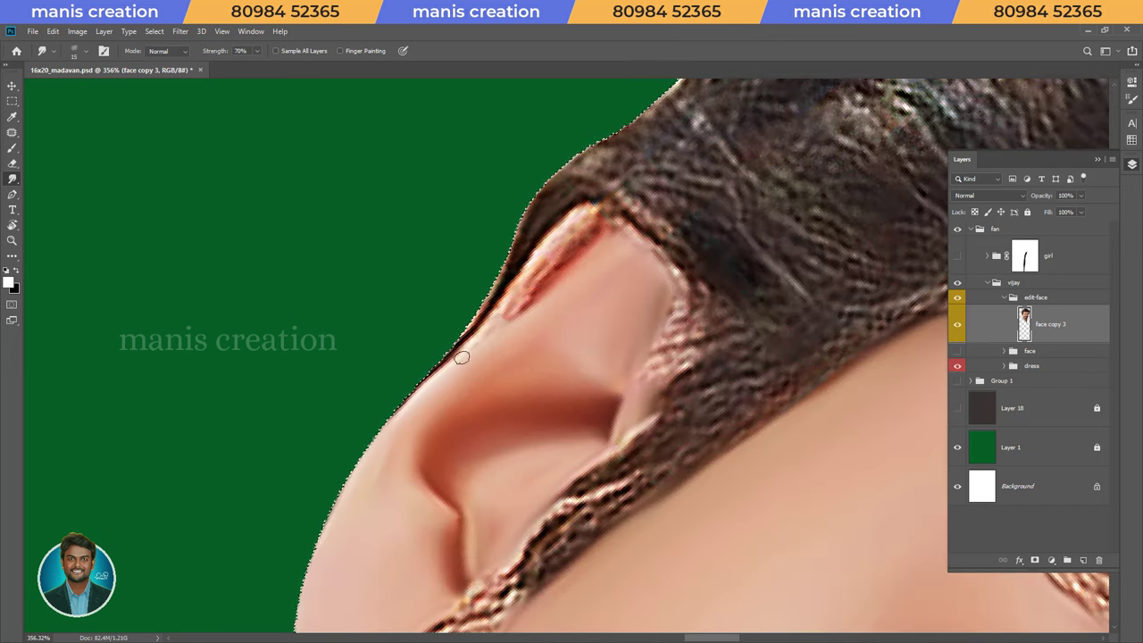
key("bracketleft")
With a 15 px brush, smooth the pink patch and bright streak at the inner ear edge
mouse_move(645, 245)
left_mouse_down()
mouse_move(661, 366)
mouse_move(620, 224)
left_mouse_up()
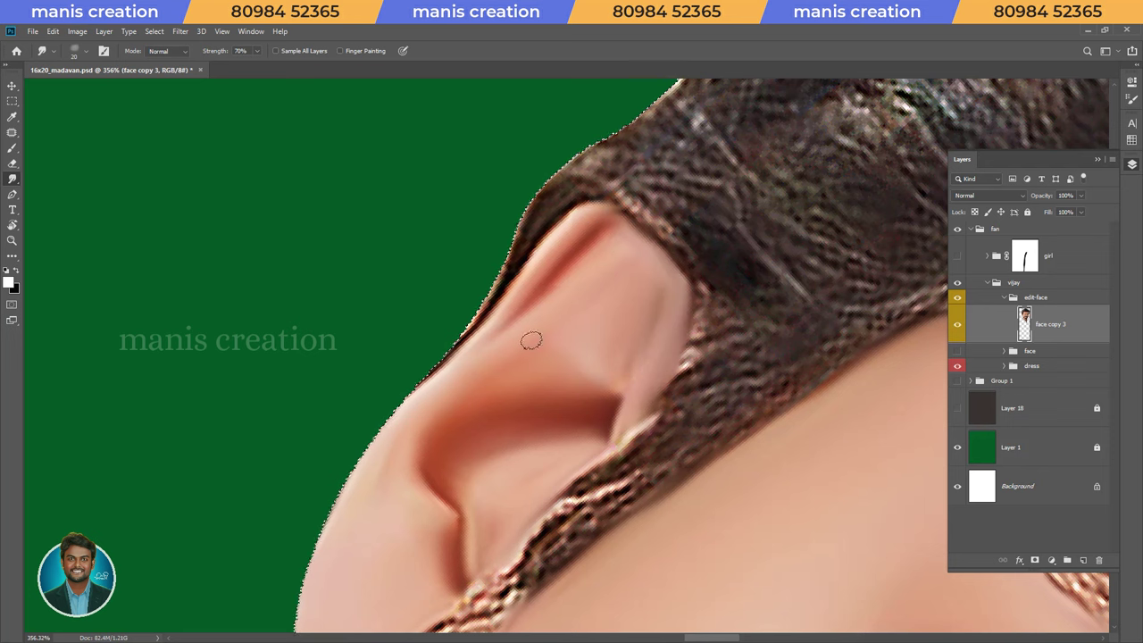
left_click_drag(625, 388, 627, 445)
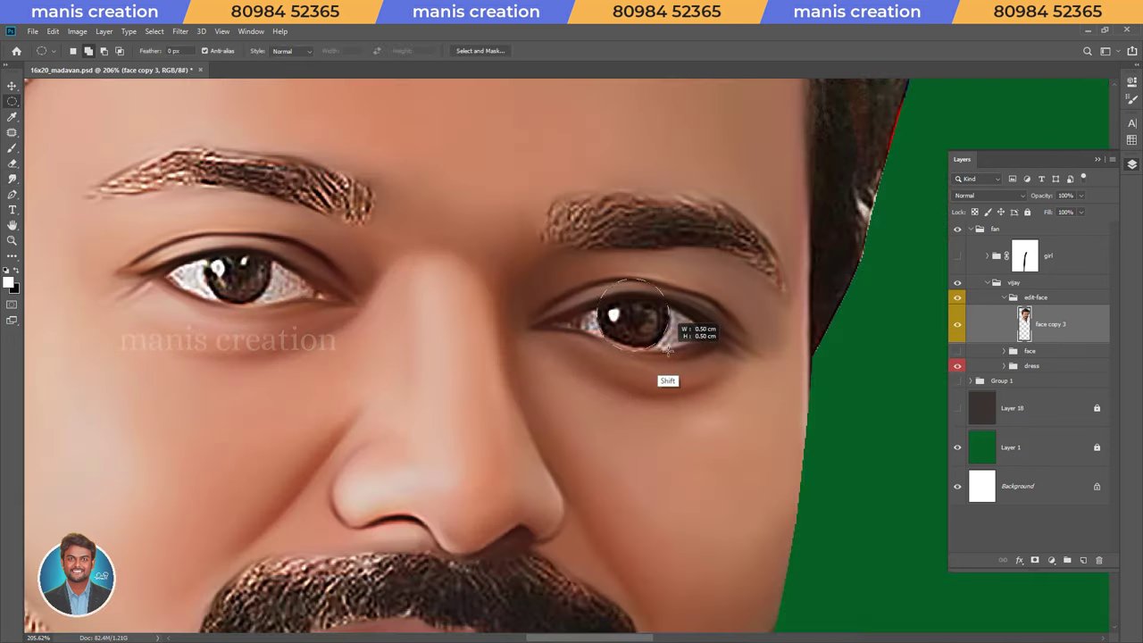
key("r")
mouse_move(658, 378)
left_mouse_down()
mouse_move(665, 282)
mouse_move(632, 293)
left_mouse_up()
scroll(580, 259, "up", 3)
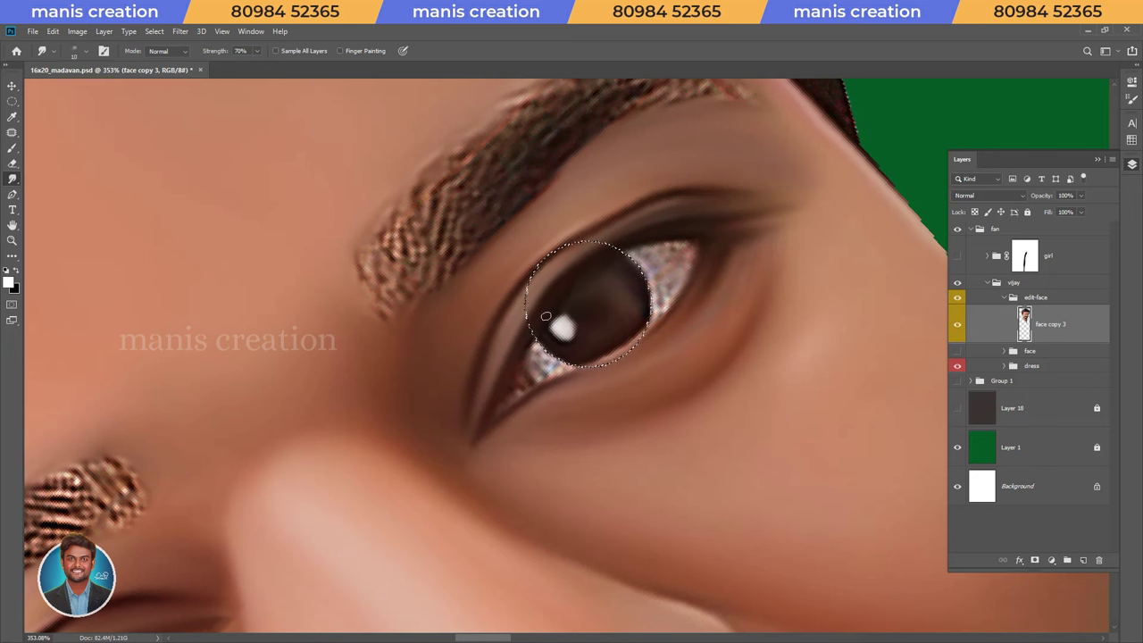
Rotate and zoom the view to line up the right-hand eye
key("r")
left_click_drag(543, 416, 566, 404)
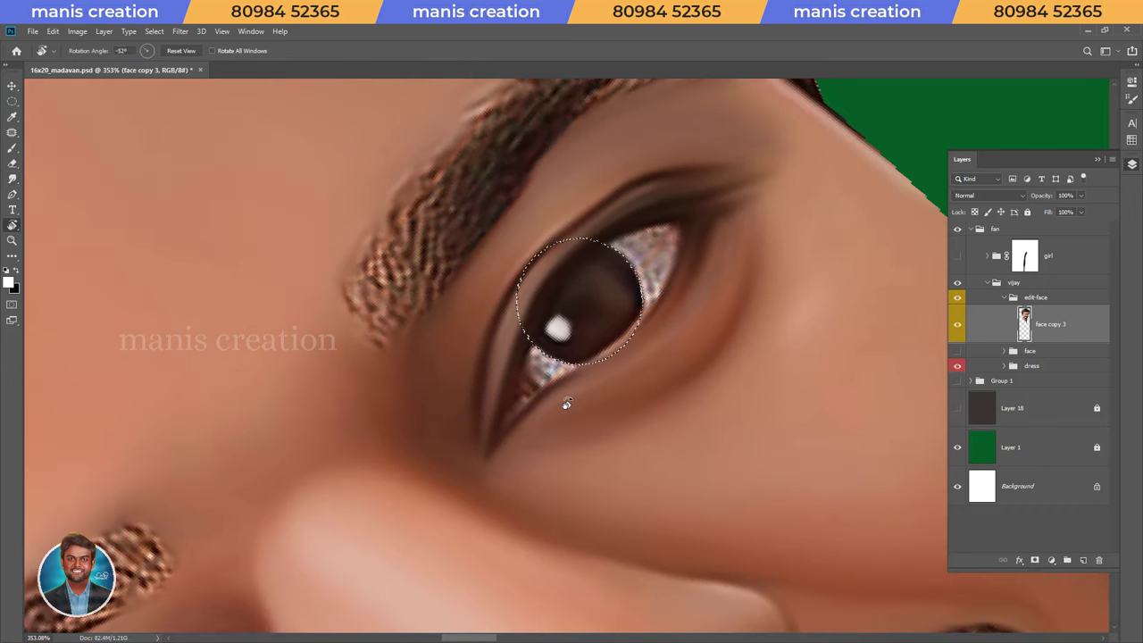
scroll(566, 403, "down", 5)
scroll(581, 357, "up", 2)
scroll(620, 357, "up", 2)
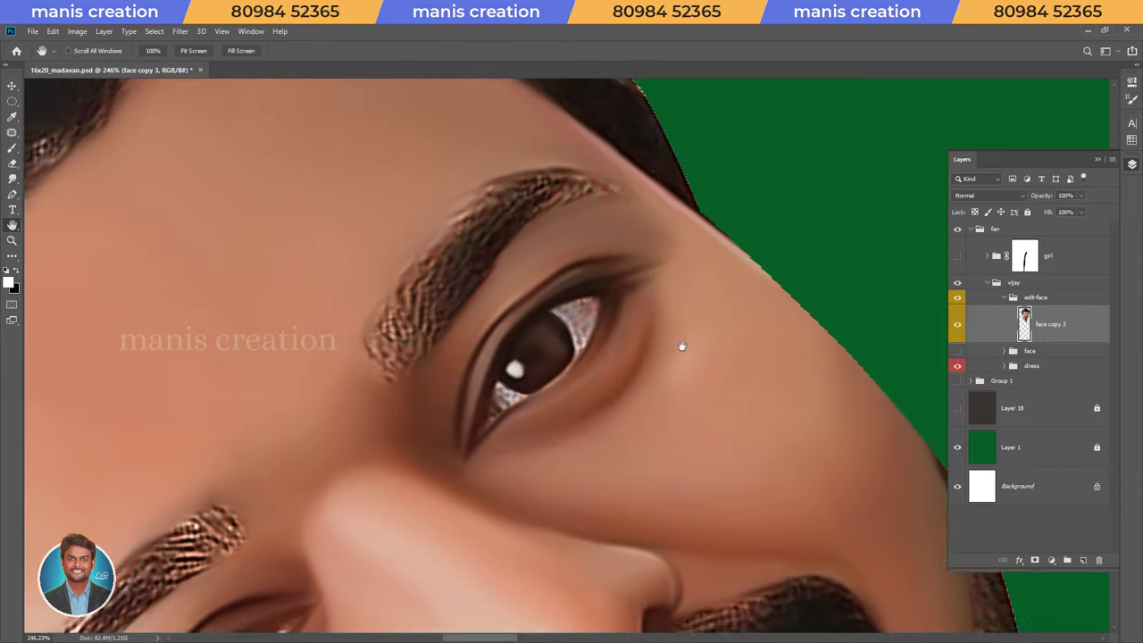
key("r")
left_click_drag(682, 346, 626, 384)
scroll(584, 372, "up", 2)
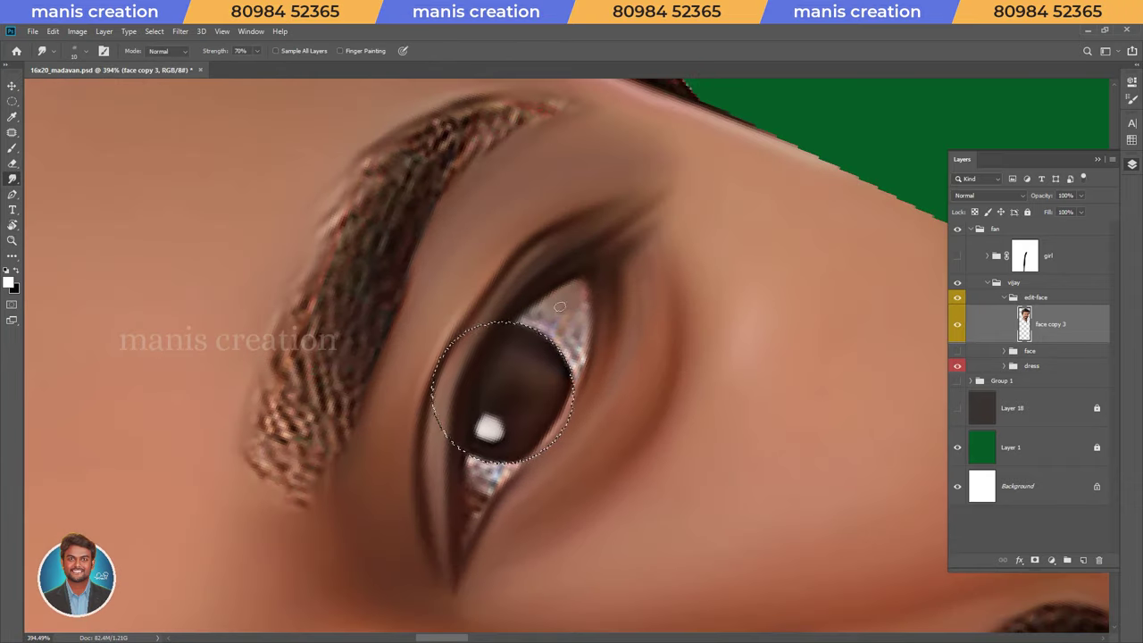
left_click_drag(590, 324, 503, 357)
Smudge the iris inside the circular selection smooth at 50% strength
key("5")
mouse_move(547, 292)
left_mouse_down()
mouse_move(586, 331)
mouse_move(575, 358)
left_mouse_up()
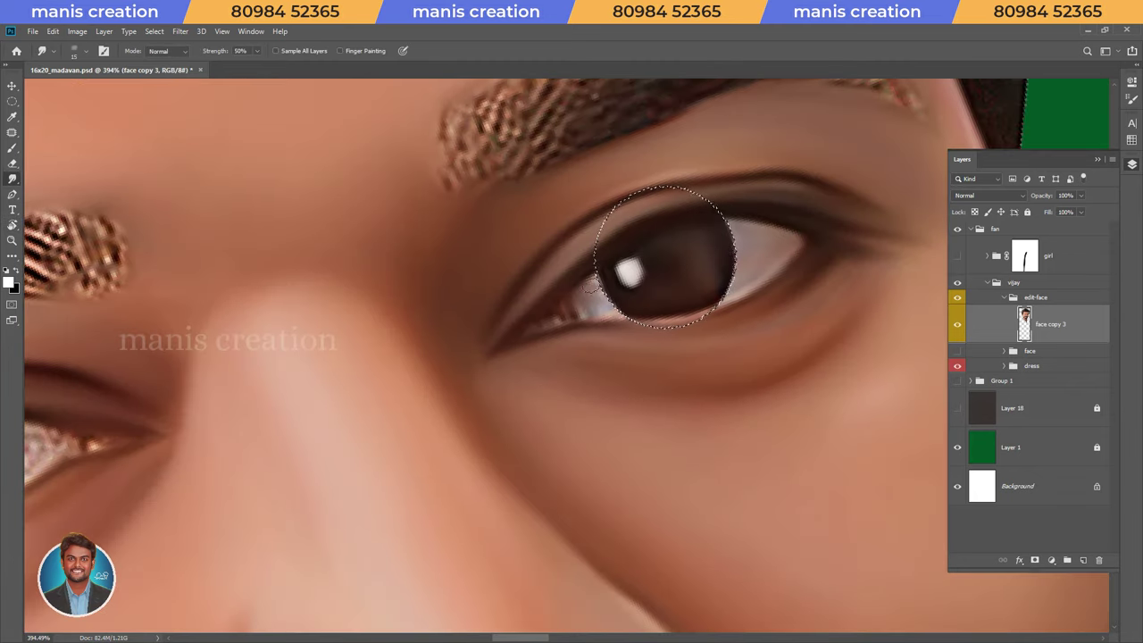
left_click_drag(558, 318, 538, 323)
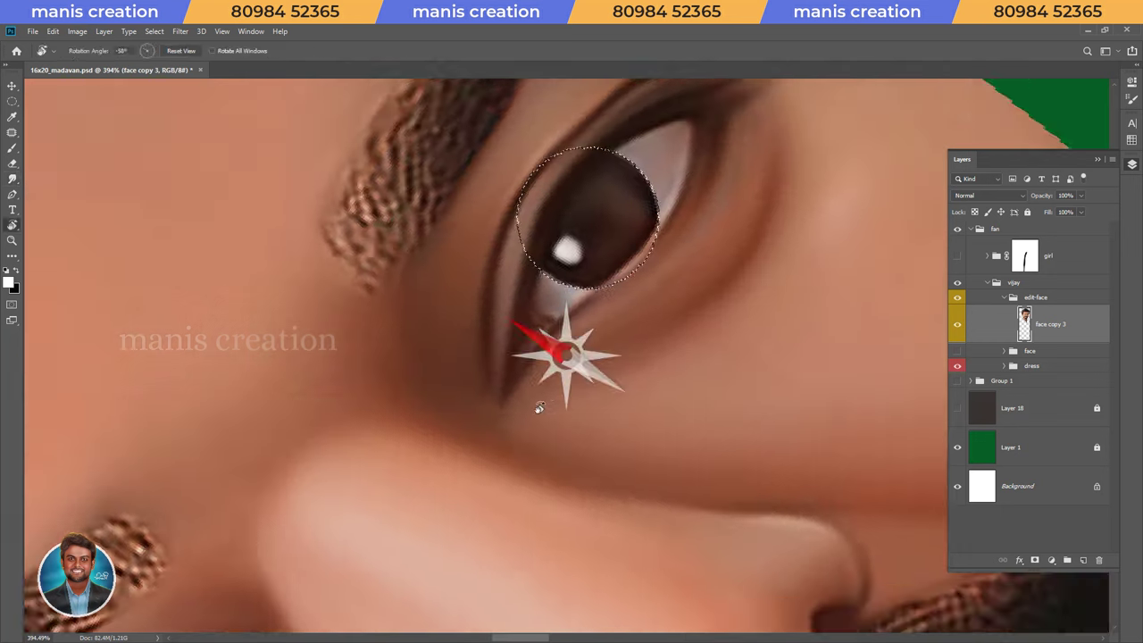
key("Escape")
Save the document and zoom out to see the whole face
key("ctrl+s")
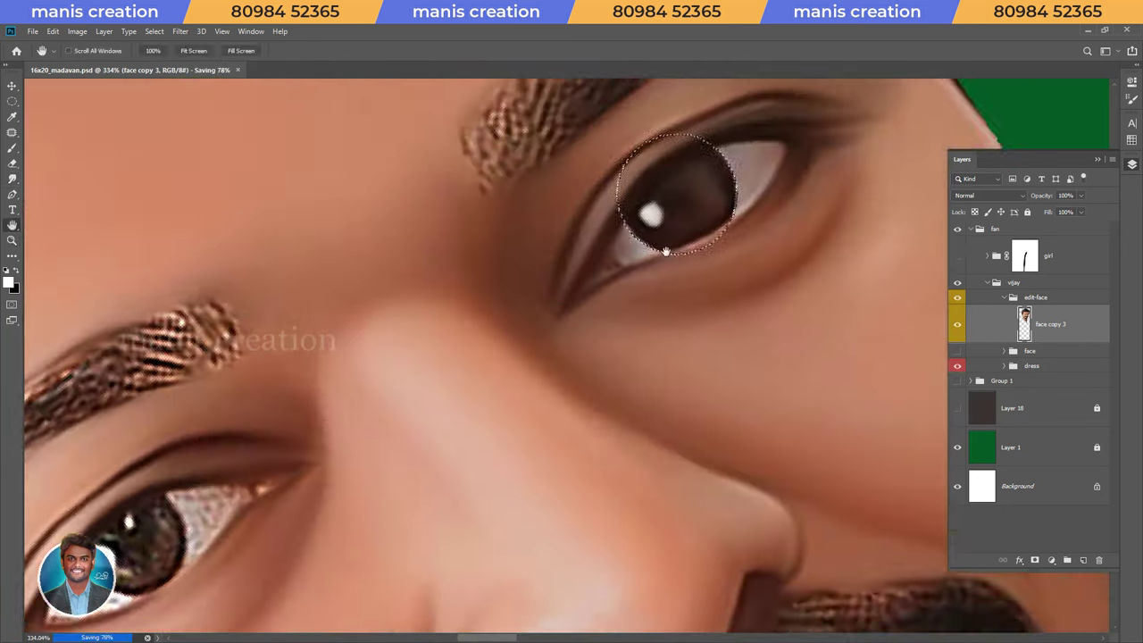
left_click_drag(665, 253, 666, 295)
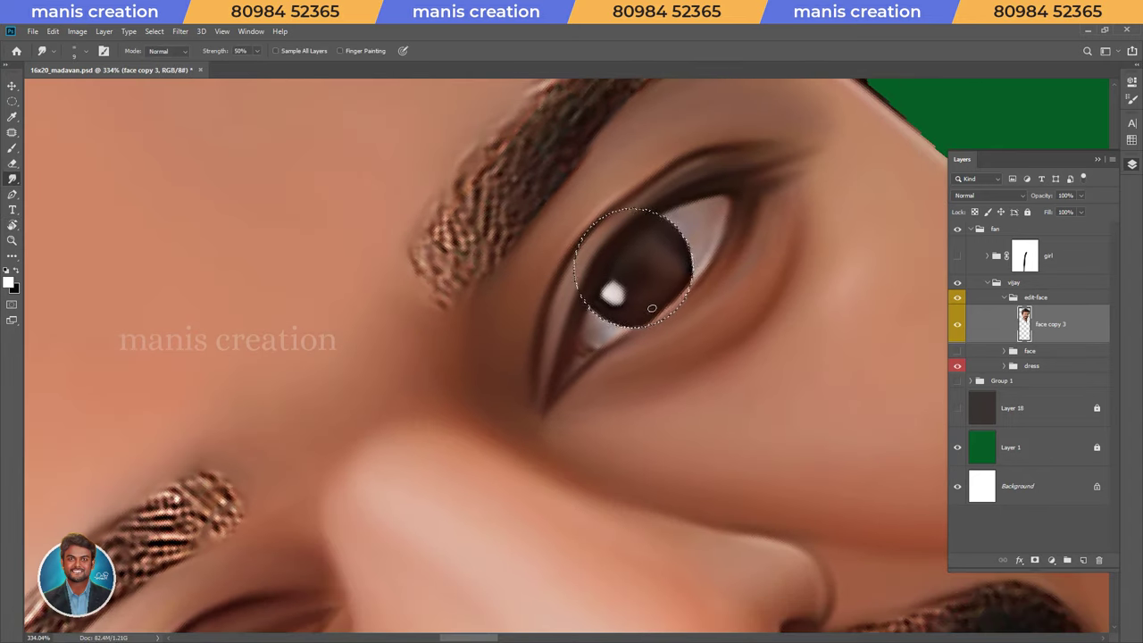
key("Escape")
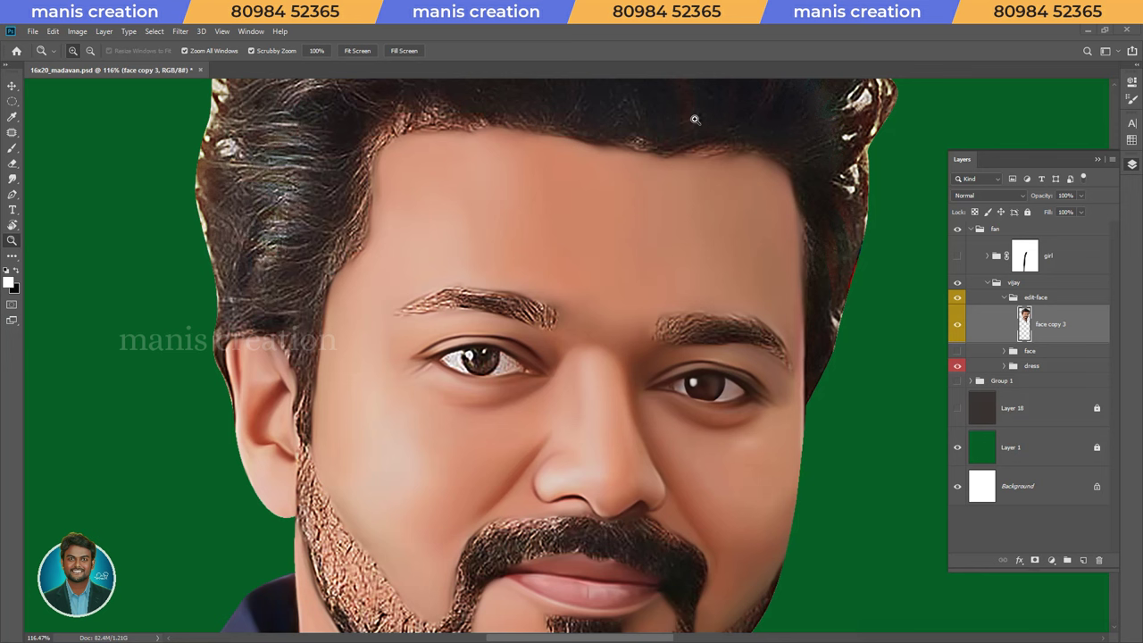
key("m")
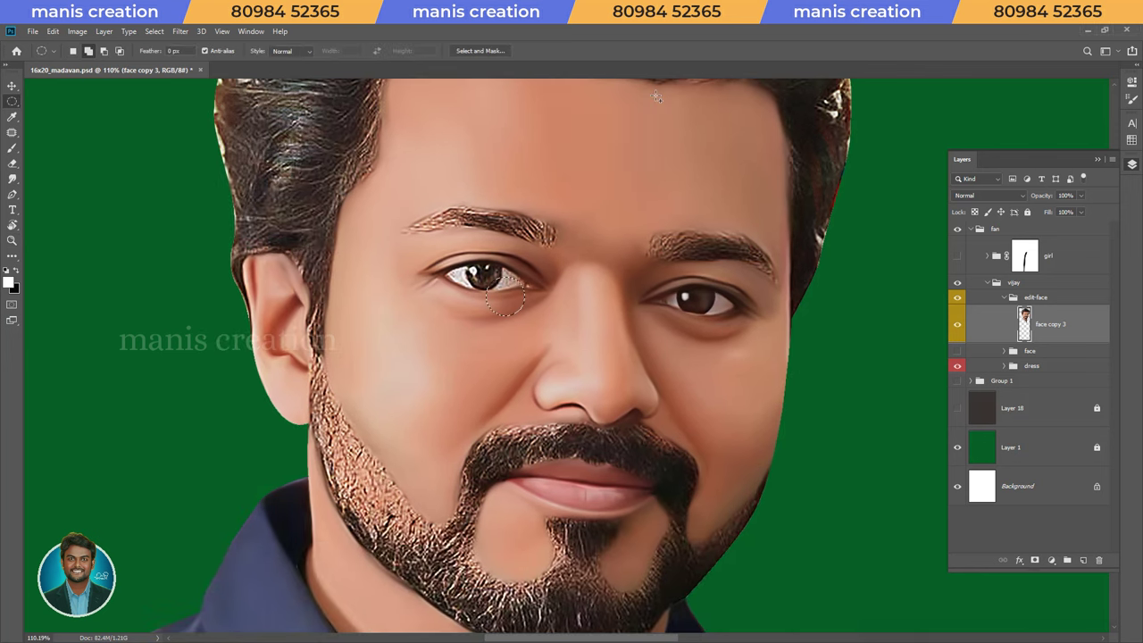
Circle-select the left-hand eye's iris and zoom in on it
scroll(464, 277, "up", 3)
left_click_drag(468, 239, 552, 312)
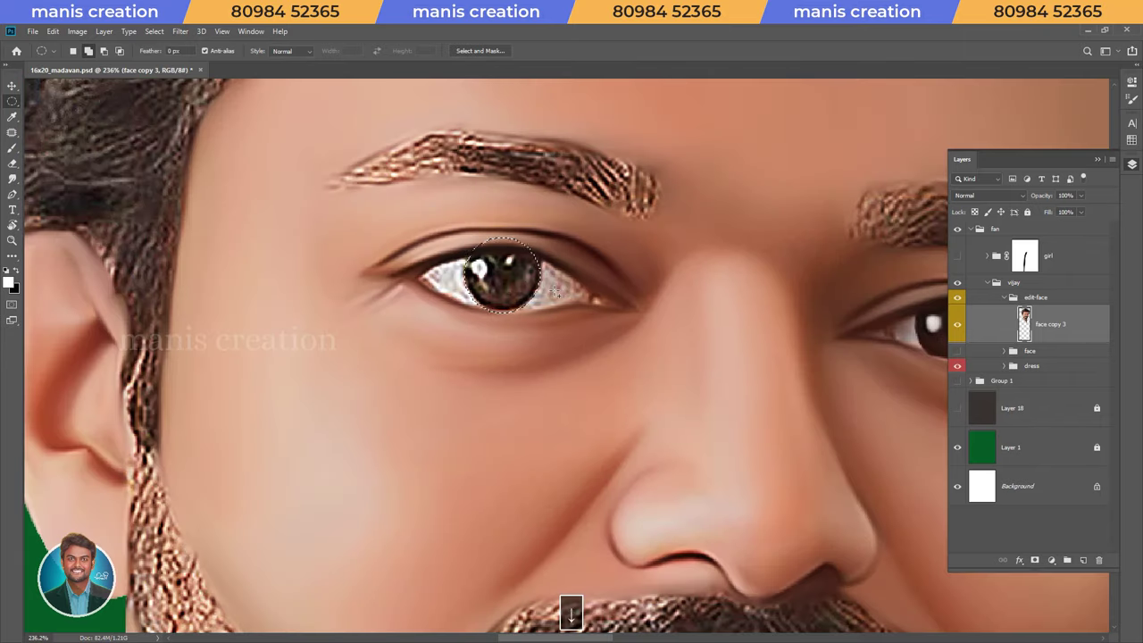
key("r")
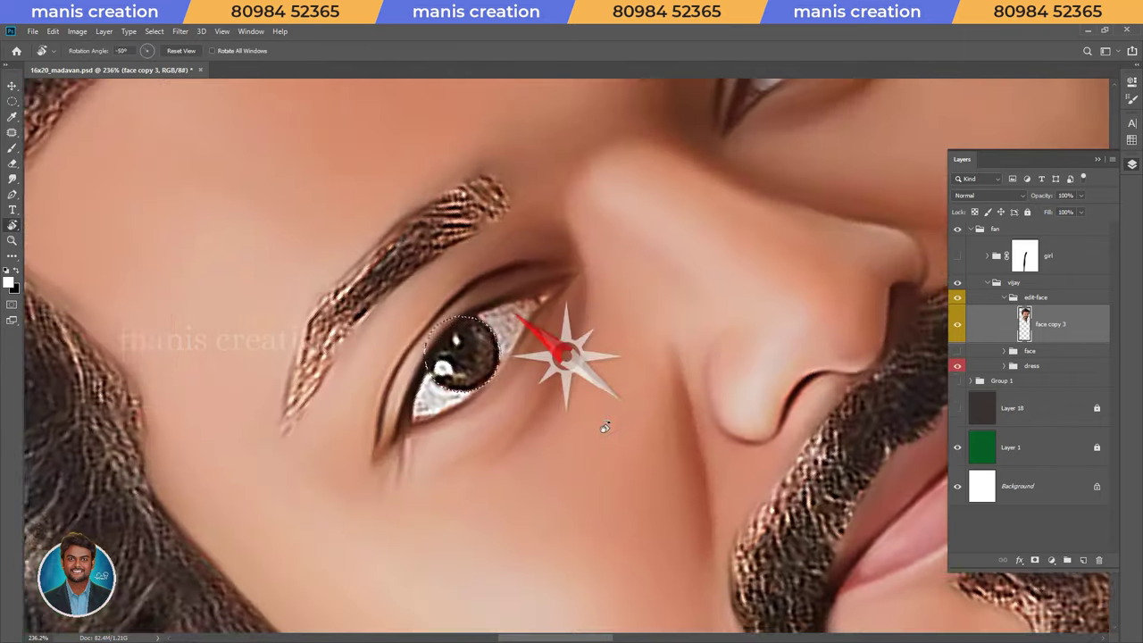
left_click_drag(531, 344, 604, 426)
key("z")
mouse_move(571, 357)
left_mouse_down()
mouse_move(603, 371)
mouse_move(632, 423)
left_mouse_up()
Smear the harsh iris texture and catch-light with a 20 px brush, then set strength to 70%
key("v")
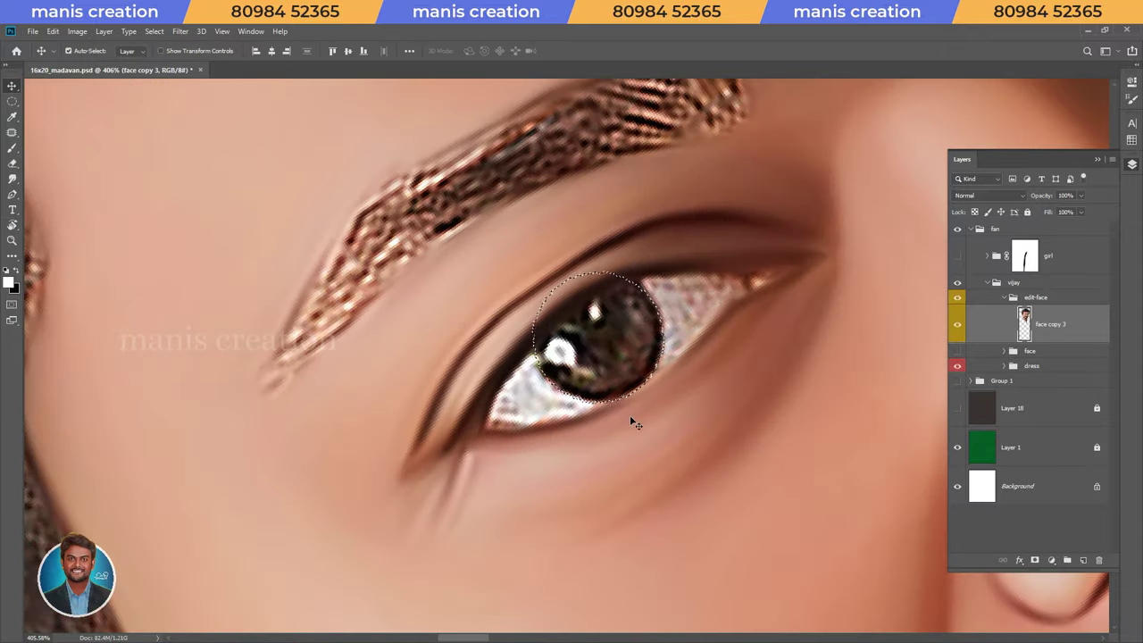
key("r")
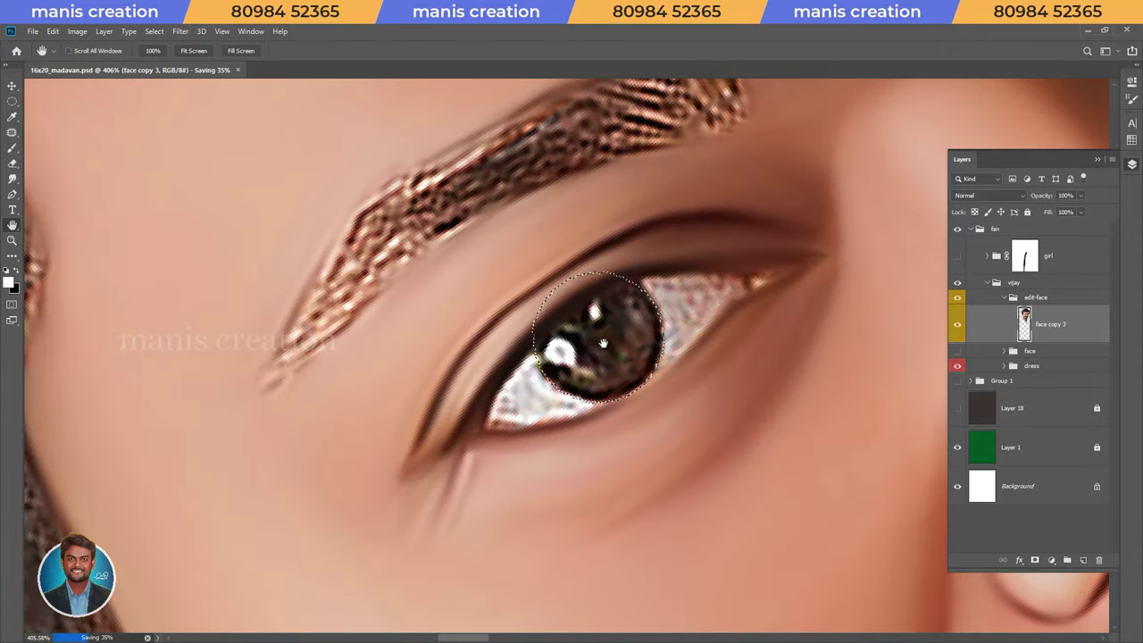
key("bracketright")
key("bracketright")
key("bracketright")
mouse_move(604, 323)
left_mouse_down()
mouse_move(651, 375)
mouse_move(562, 345)
mouse_move(602, 388)
mouse_move(599, 407)
left_mouse_up()
key("7")
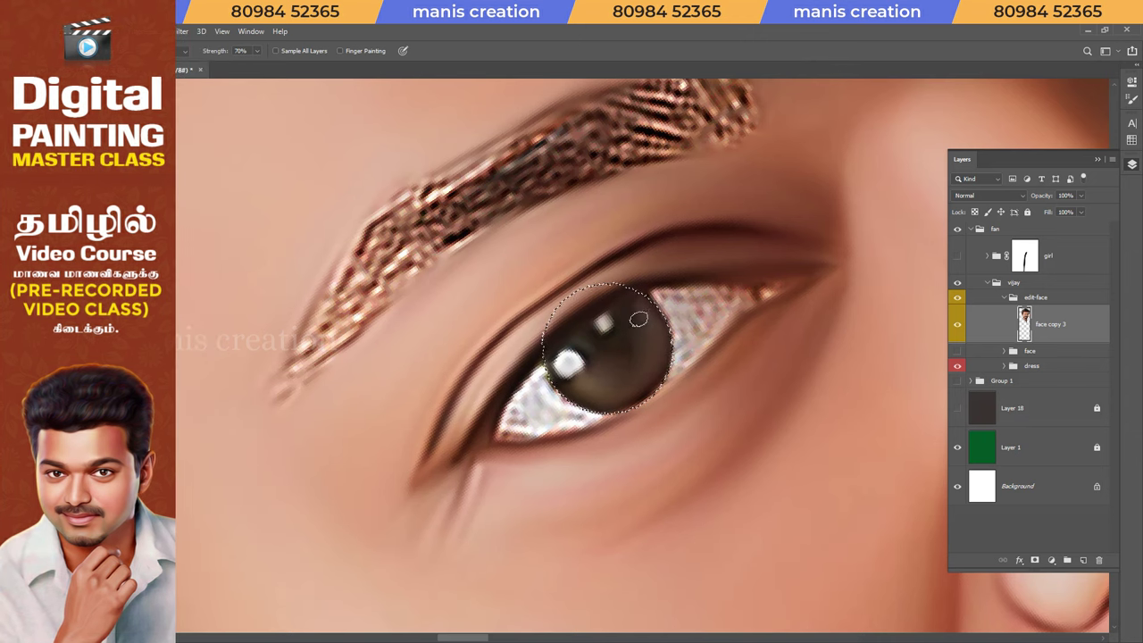
Level the view, save the portrait, and fit it on screen
scroll(638, 287, "down", 5)
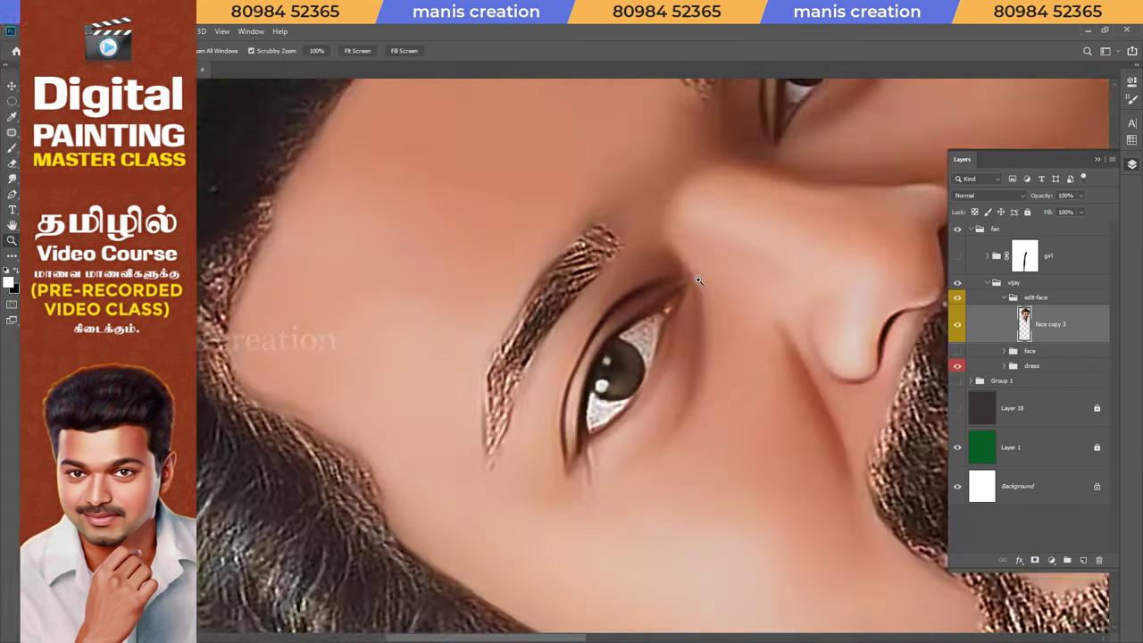
scroll(569, 410, "up", 4)
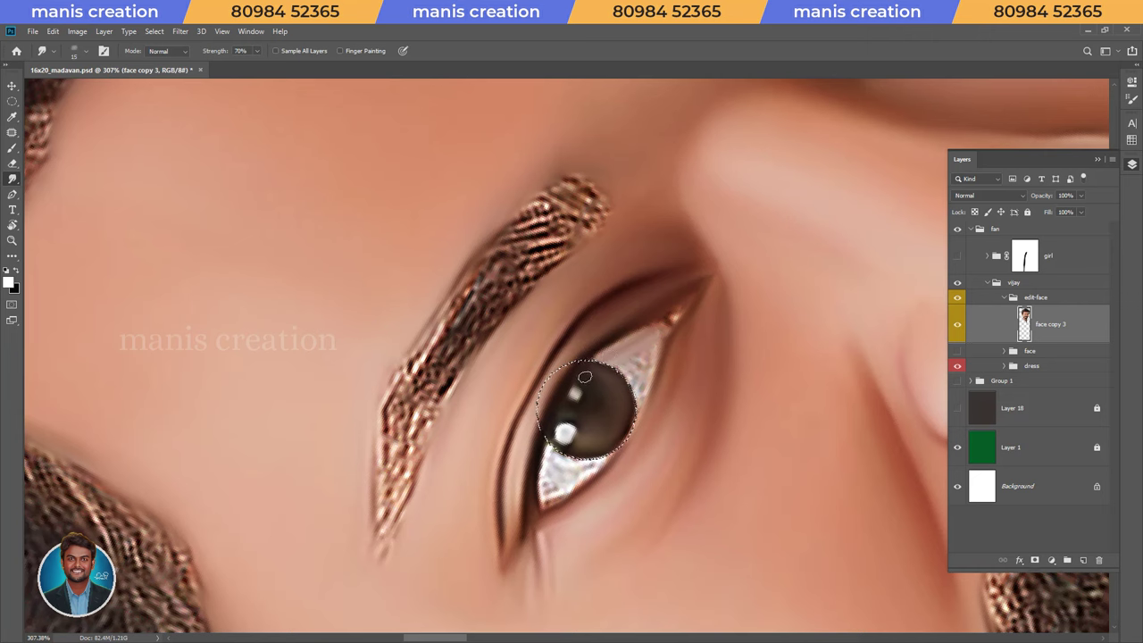
scroll(656, 378, "down", 3)
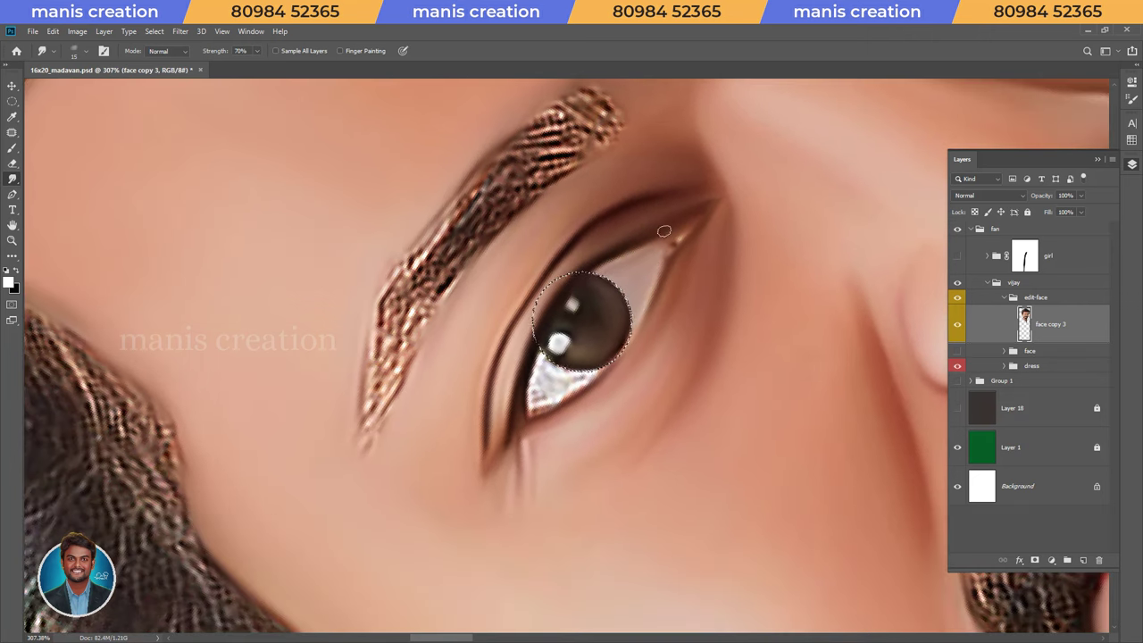
left_click_drag(608, 255, 545, 330)
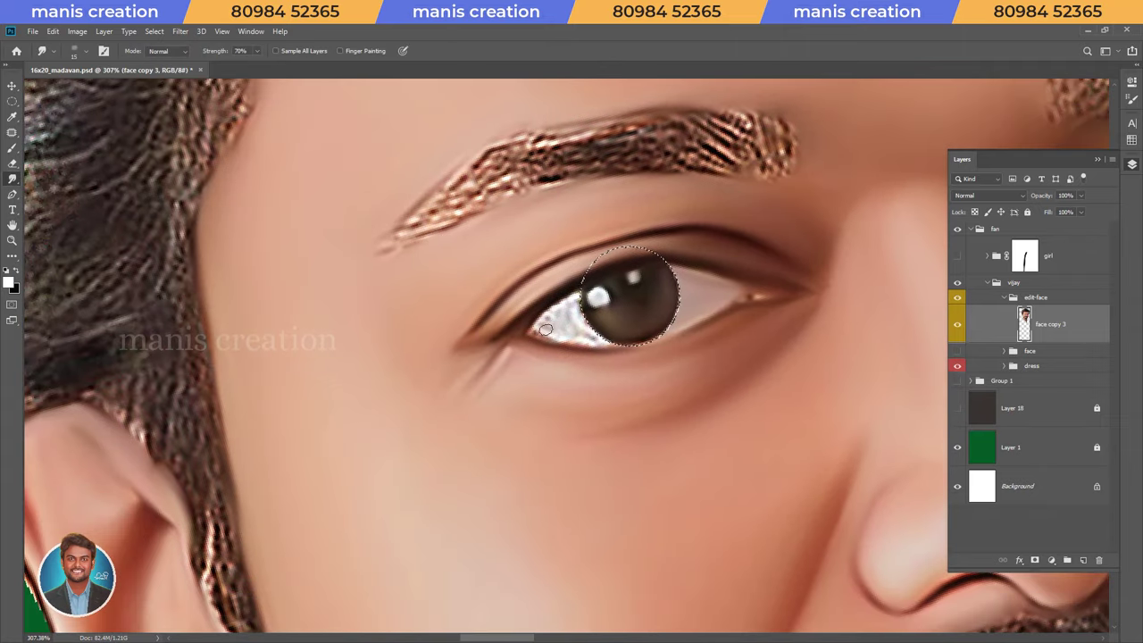
key("r")
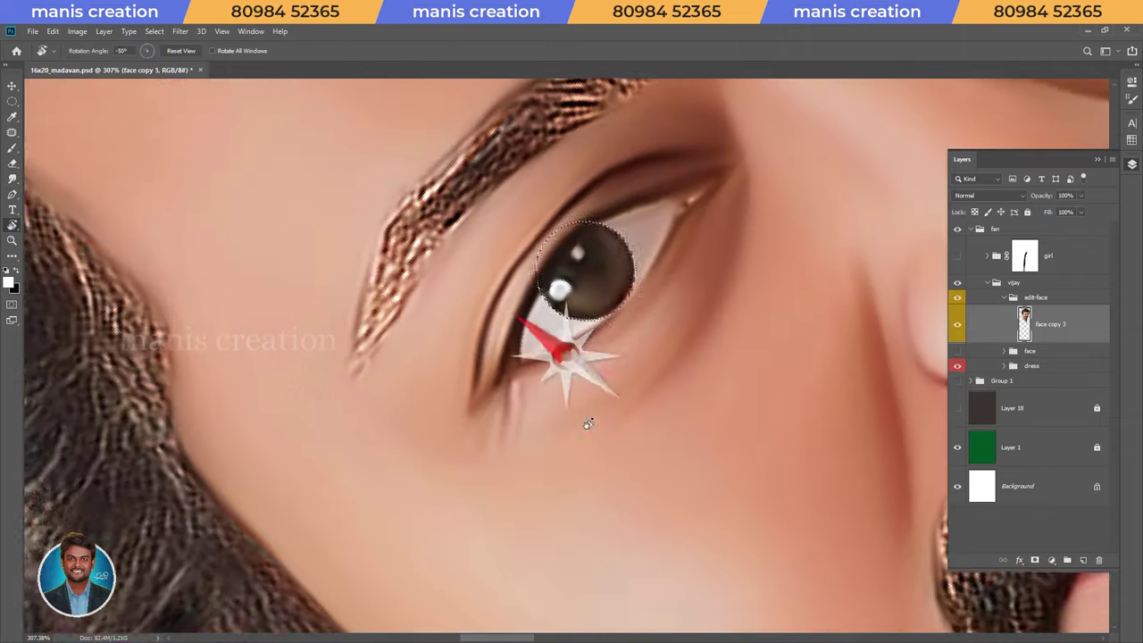
key("Escape")
key("ctrl+s")
key("z")
key("ctrl+0")
Save again and zoom in closely on the eyebrow
left_click(623, 296)
mouse_move(646, 263)
left_mouse_down()
mouse_move(525, 338)
mouse_move(452, 416)
left_mouse_up()
key("ctrl+s")
left_click(524, 339, "ctrl")
key("r")
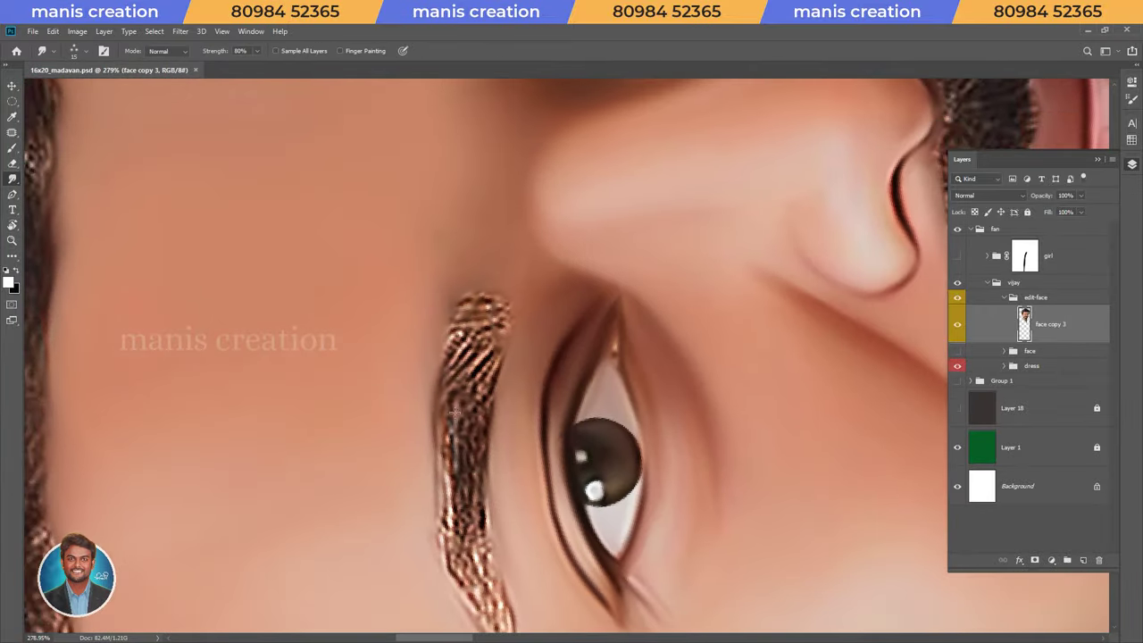
Smudge the eyebrow and its textured tip into smooth brown strokes
mouse_move(451, 415)
left_mouse_down()
mouse_move(493, 366)
mouse_move(446, 505)
left_mouse_up()
mouse_move(486, 335)
left_mouse_down()
mouse_move(491, 402)
mouse_move(509, 420)
mouse_move(477, 359)
mouse_move(507, 340)
mouse_move(490, 378)
mouse_move(469, 389)
left_mouse_up()
key("r")
key("r")
key("r")
mouse_move(442, 464)
left_mouse_down()
mouse_move(451, 338)
mouse_move(420, 482)
left_mouse_up()
left_click_drag(472, 317, 426, 489)
key("r")
Zoom out to the whole portrait and hide the selection outline
mouse_move(439, 343)
left_mouse_down()
mouse_move(585, 355)
mouse_move(536, 447)
mouse_move(576, 347)
left_mouse_up()
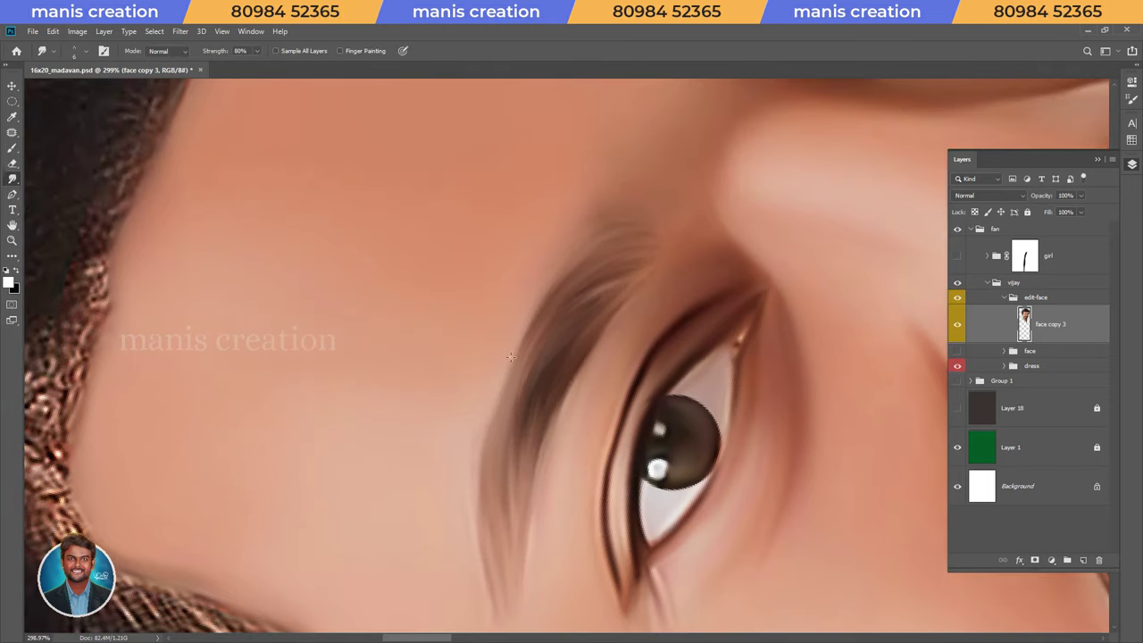
key("ctrl+0")
key("v")
key("ctrl+h")
Smudge the second eyebrow's upper hair texture and left end into smooth strokes
scroll(580, 339, "up", 2)
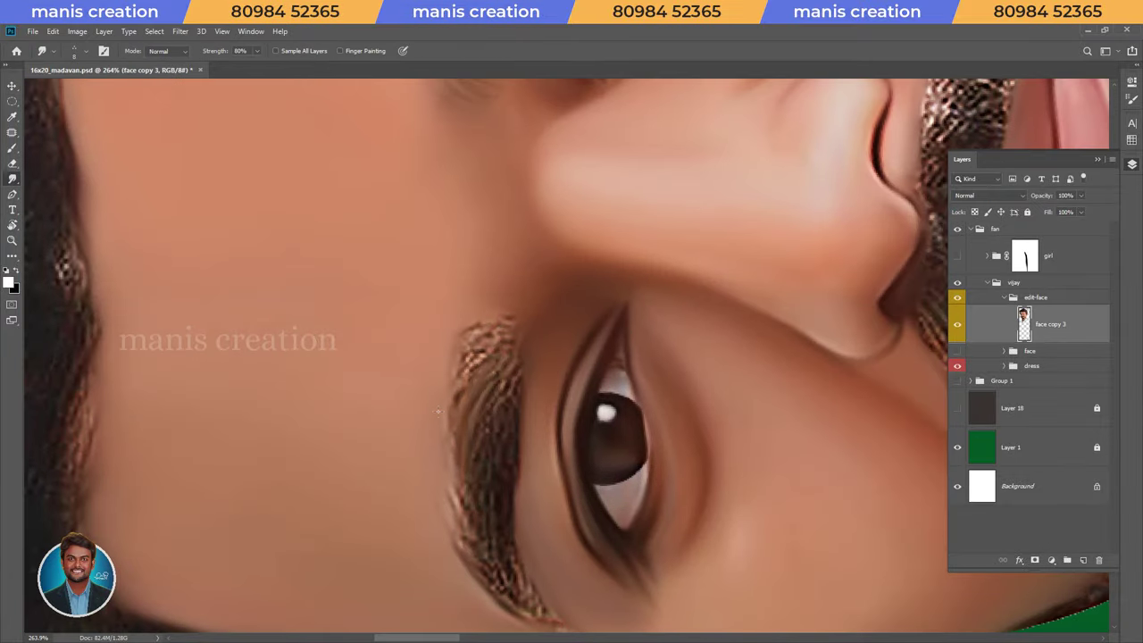
mouse_move(438, 408)
left_mouse_down()
mouse_move(500, 386)
mouse_move(495, 338)
left_mouse_up()
left_click_drag(495, 401, 518, 359)
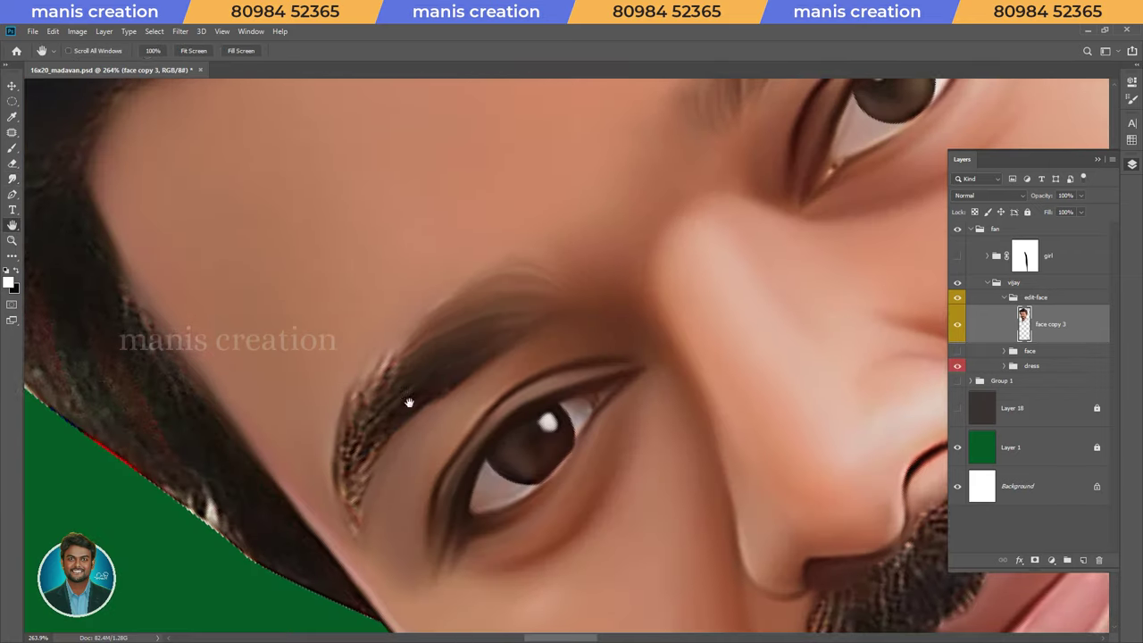
left_click_drag(450, 406, 468, 350)
mouse_move(429, 464)
left_mouse_down()
mouse_move(472, 312)
mouse_move(437, 376)
left_mouse_up()
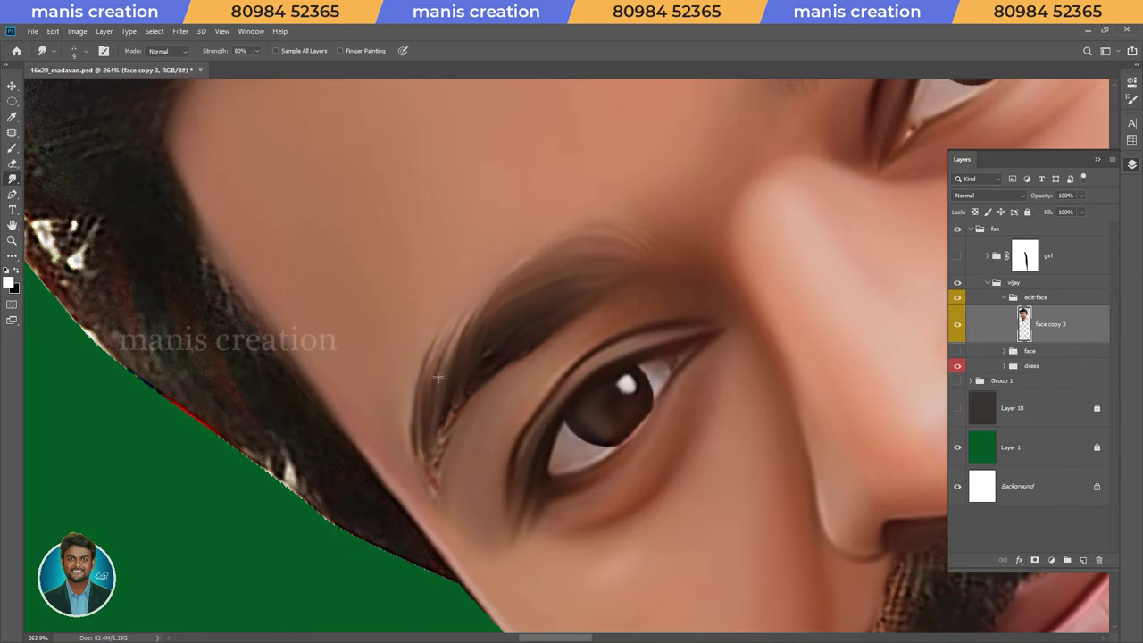
left_click_drag(443, 324, 422, 441)
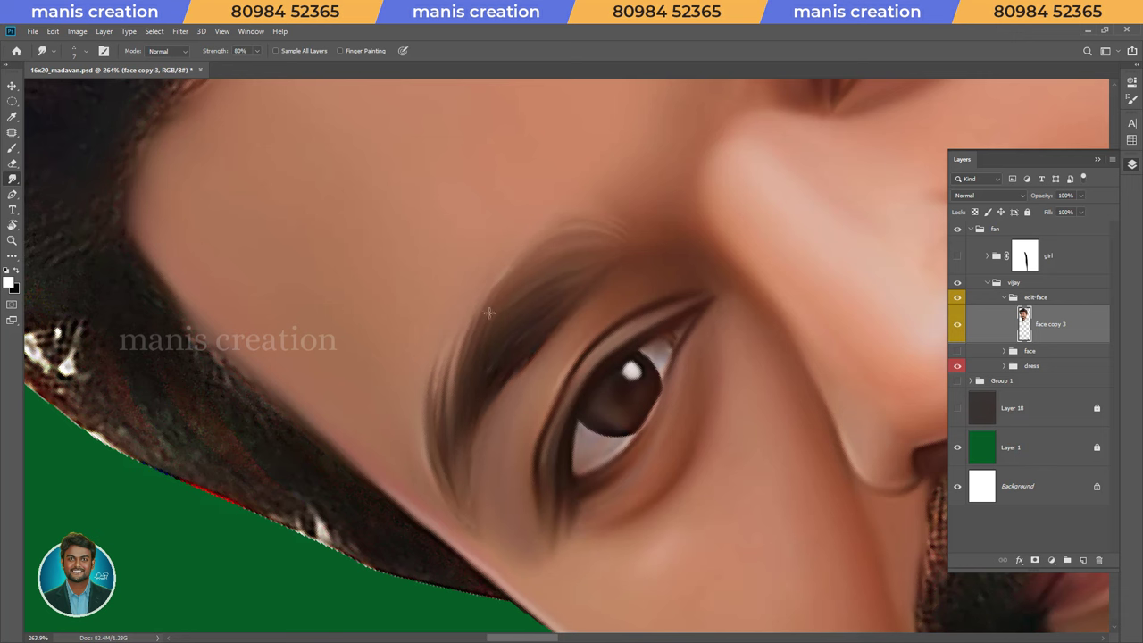
Save the file and set the smudge strength to 60%
mouse_move(474, 526)
left_mouse_down()
mouse_move(413, 315)
mouse_move(526, 322)
mouse_move(520, 365)
left_mouse_up()
key("Escape")
key("ctrl+s")
key("6")
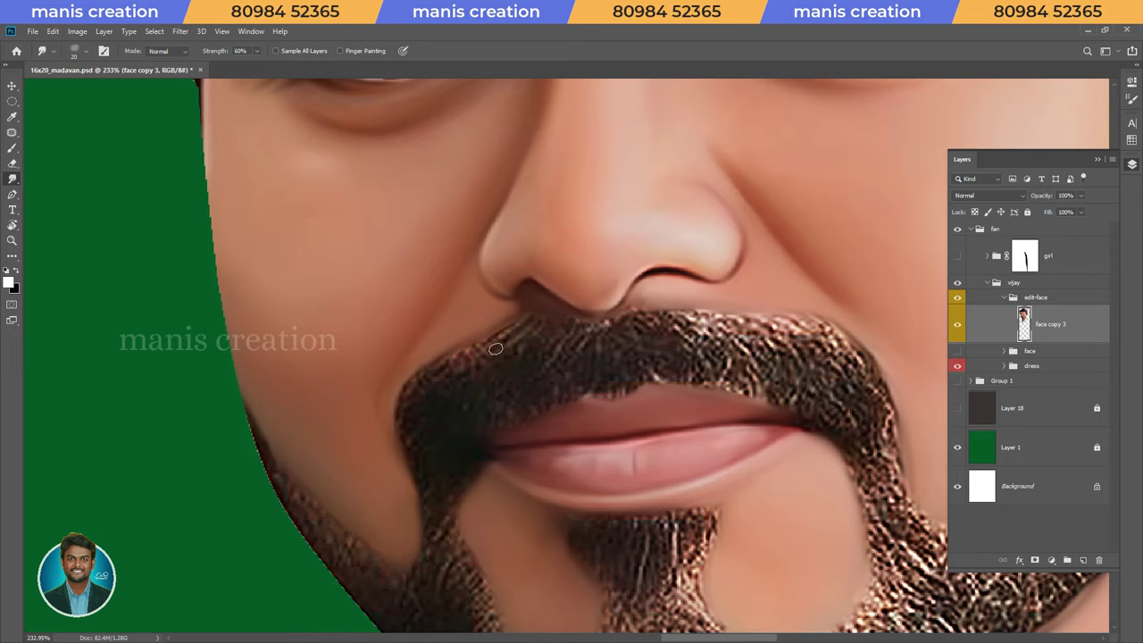
Set smudge strength to 60%, turn the view upright over the moustache, and save
key("7")
scroll(566, 434, "up", 3)
left_click_drag(474, 472, 459, 342)
key("6")
left_click_drag(462, 413, 465, 359)
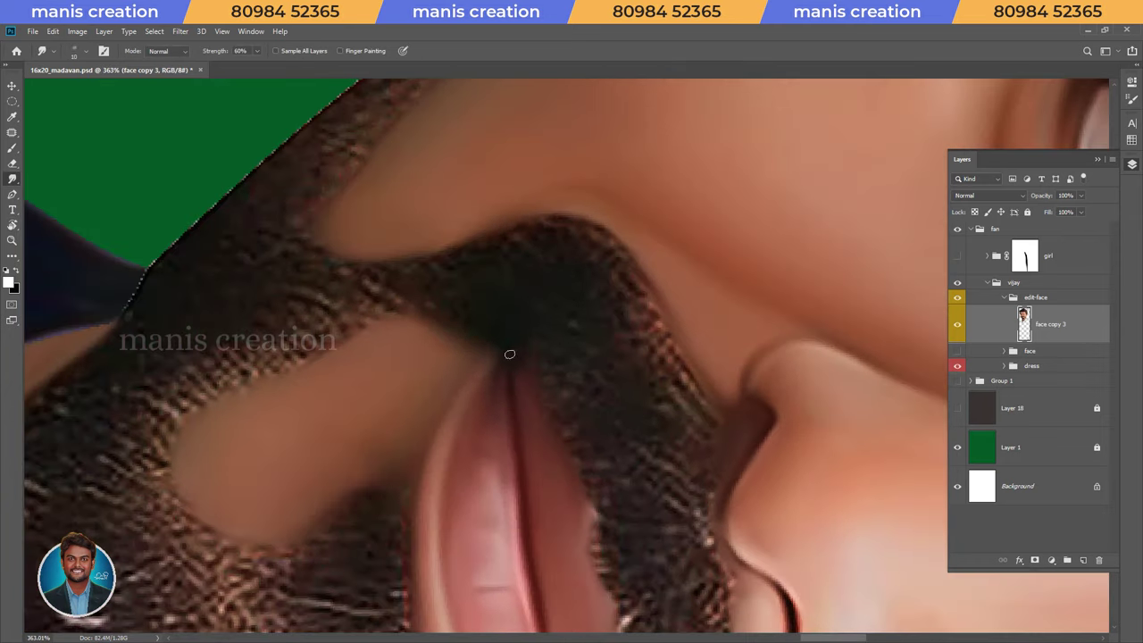
left_click_drag(396, 444, 548, 424)
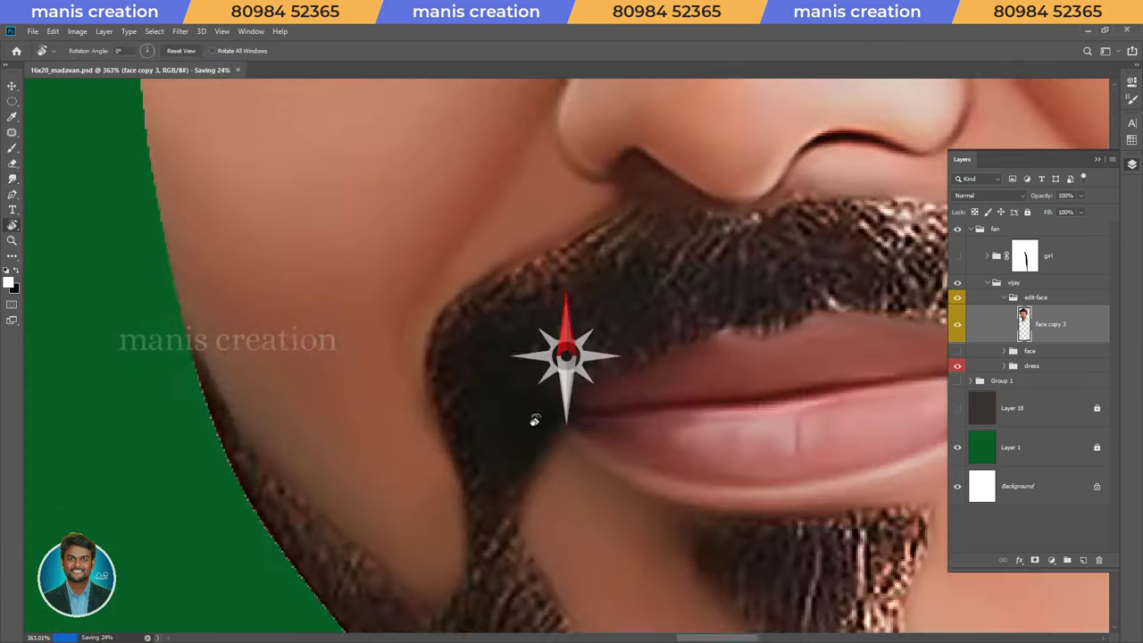
key("ctrl+s")
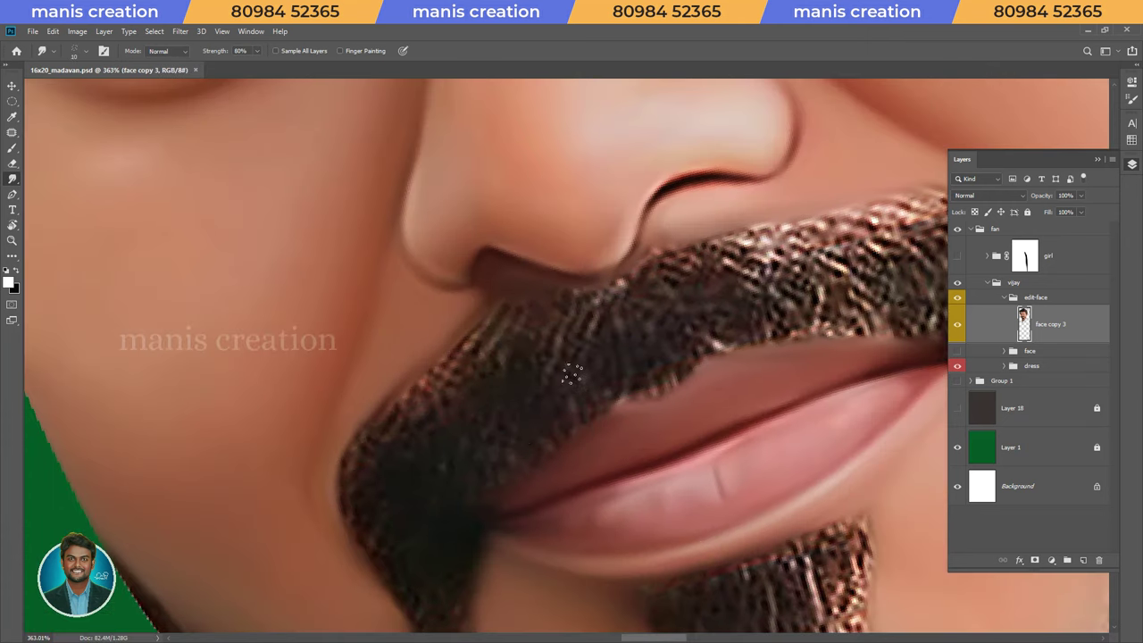
Smudge smooth streaks down the moustache's left edge, rotating the view to follow it
left_click_drag(596, 345, 608, 294)
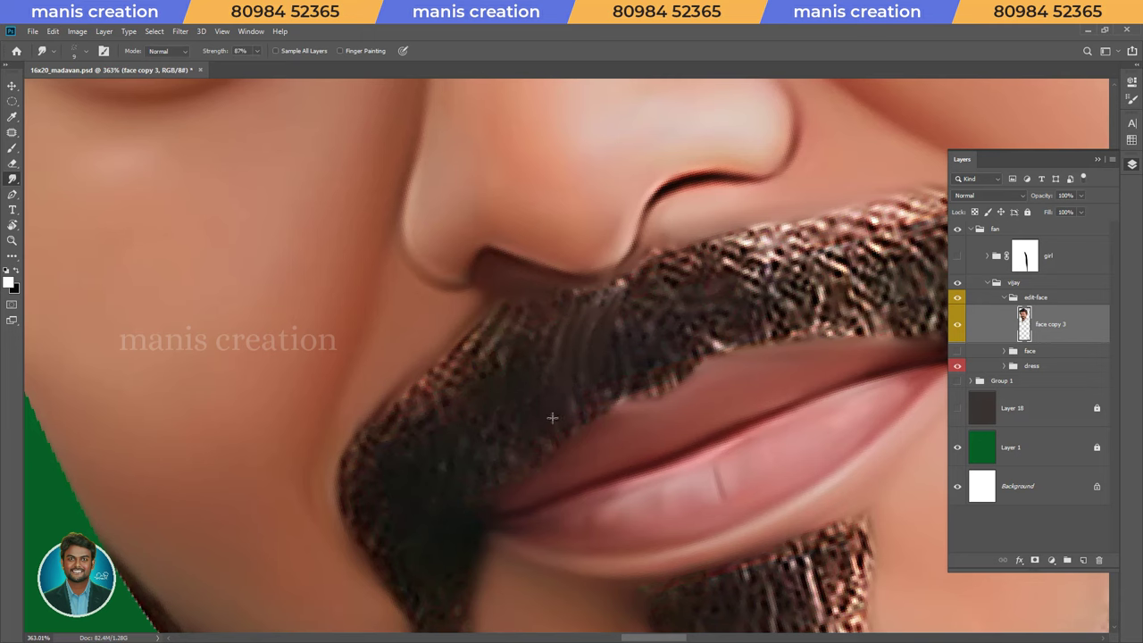
mouse_move(533, 311)
left_mouse_down()
mouse_move(418, 413)
mouse_move(484, 337)
left_mouse_up()
key("r")
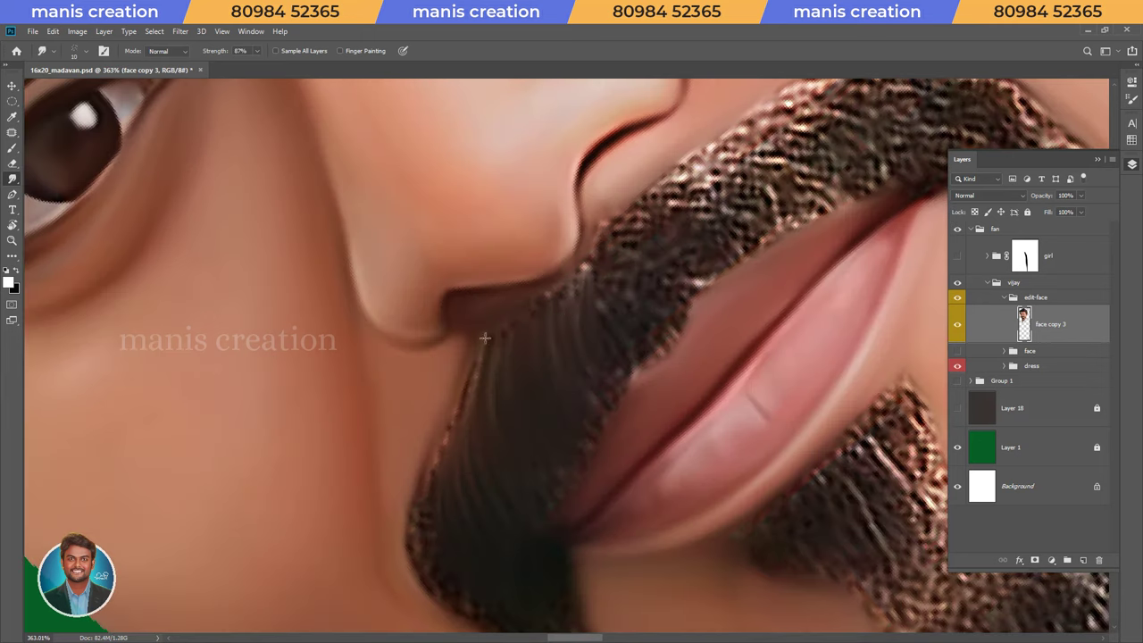
mouse_move(486, 563)
left_mouse_down()
mouse_move(510, 406)
mouse_move(615, 251)
left_mouse_up()
key("r")
key("r")
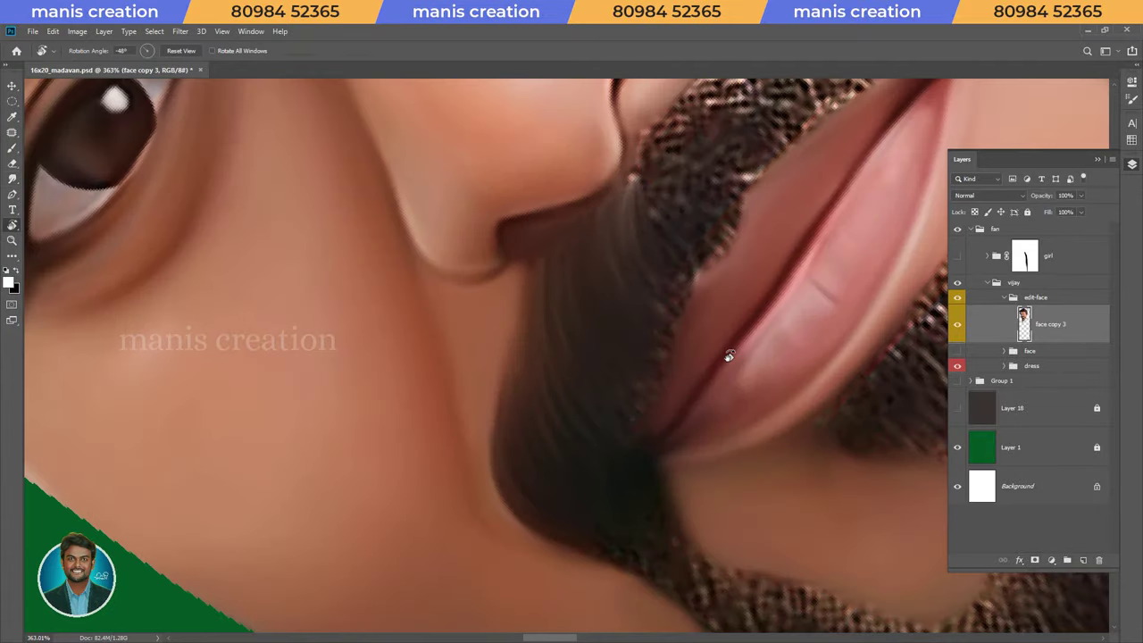
left_click_drag(727, 357, 592, 340)
key("r")
Follow the moustache's curve with the rotated view, then pull light hair streaks up through the beard
left_click_drag(599, 259, 543, 449)
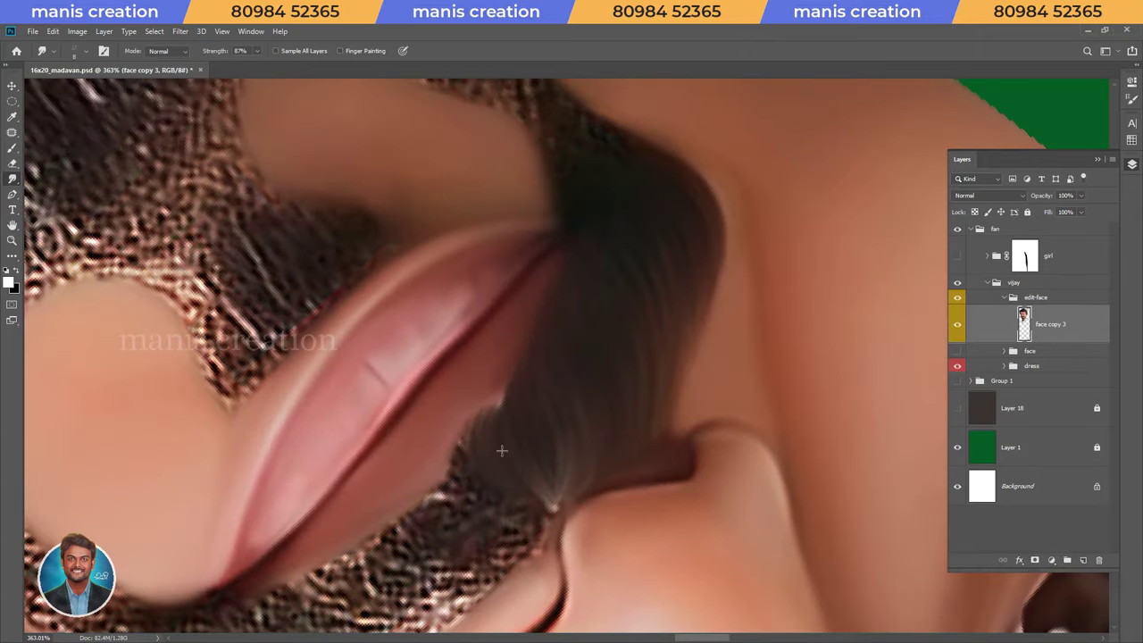
key("r")
left_click_drag(500, 449, 543, 291)
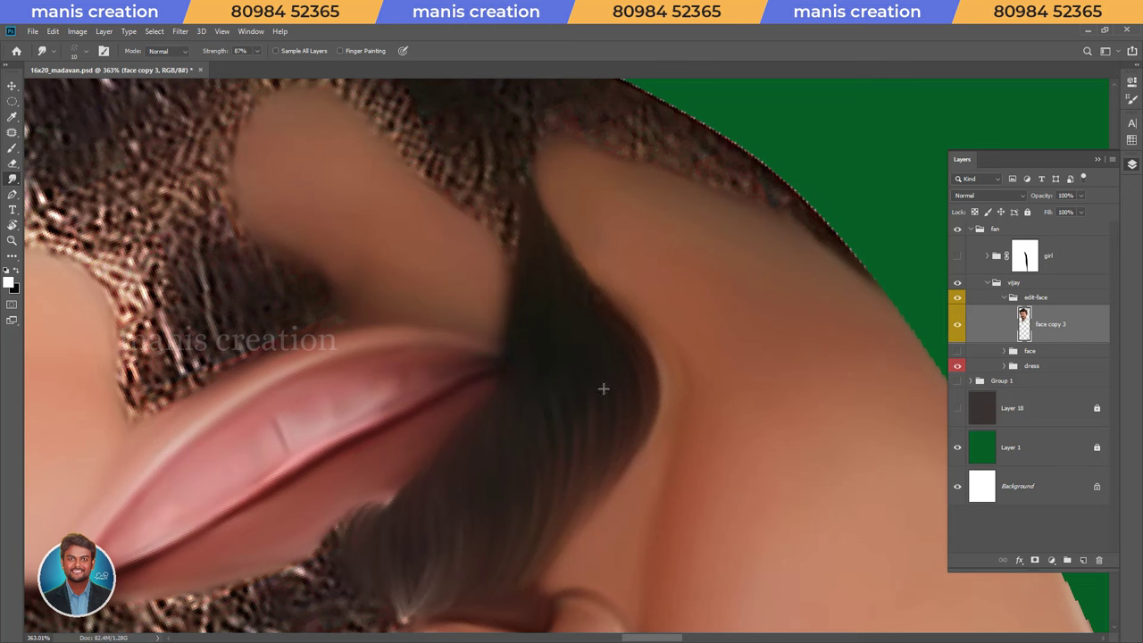
left_click_drag(516, 189, 459, 378)
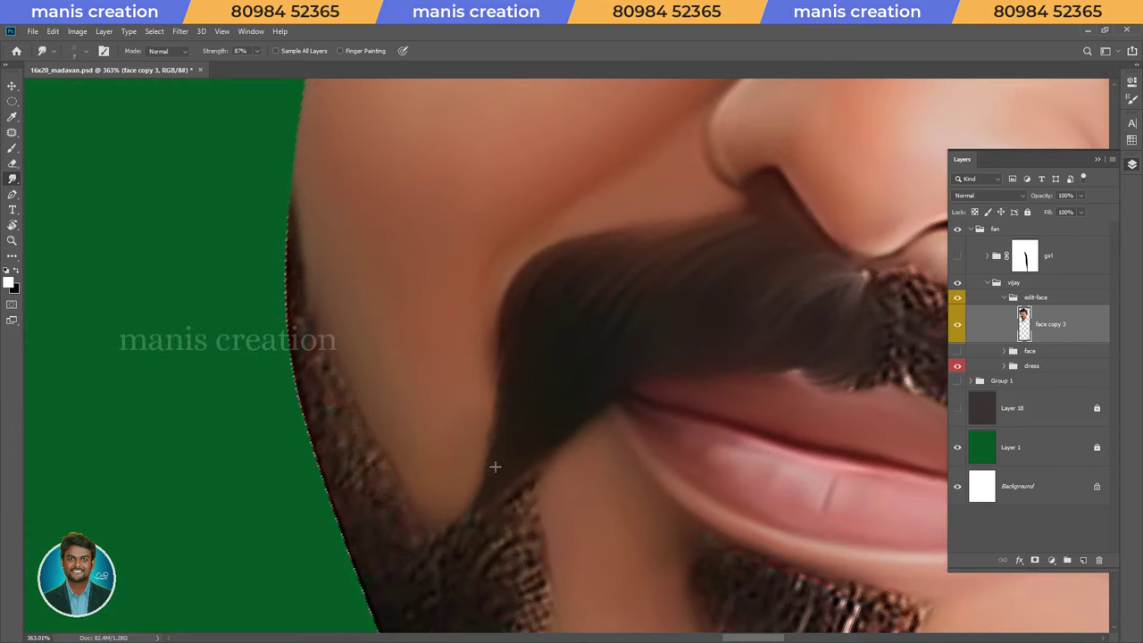
key("Escape")
key("z")
key("w")
left_click_drag(630, 514, 605, 398)
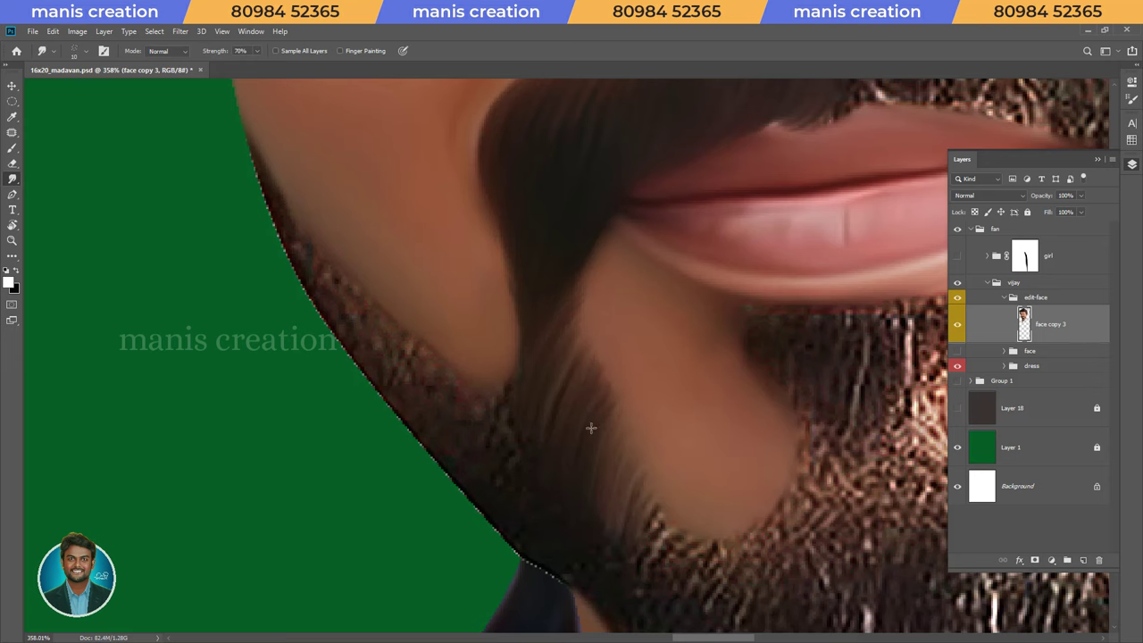
At 80% smudge strength, streak the beard and rotate the view along its edge
scroll(591, 427, "down", 3)
scroll(591, 428, "right", 5)
key("8")
mouse_move(536, 482)
left_mouse_down()
mouse_move(514, 442)
mouse_move(505, 384)
left_mouse_up()
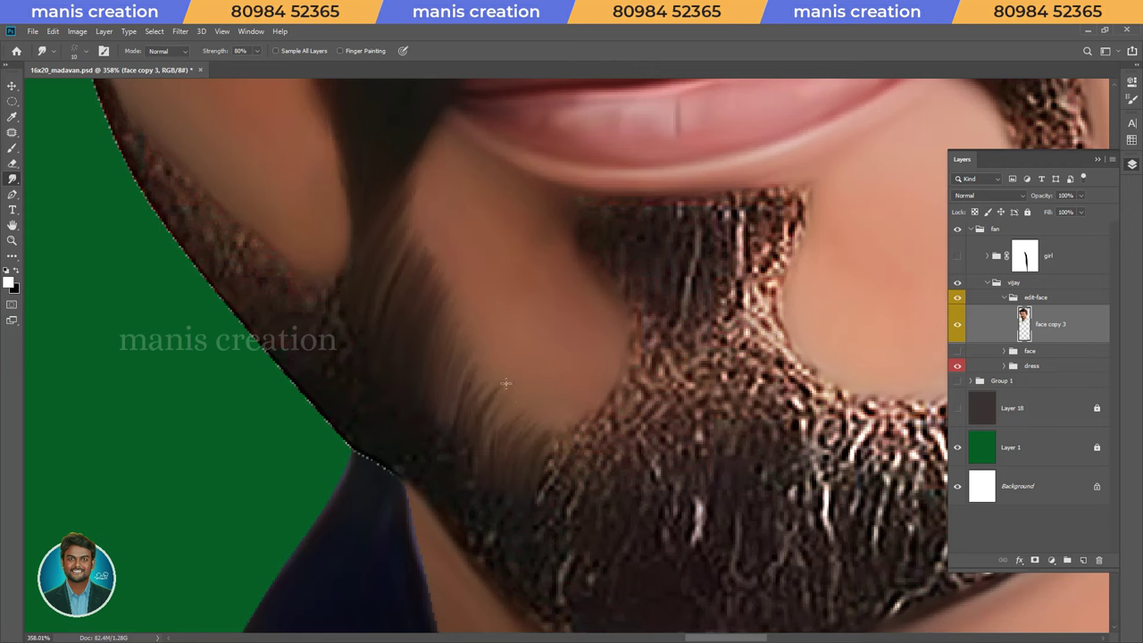
key("r")
scroll(602, 464, "up", 2)
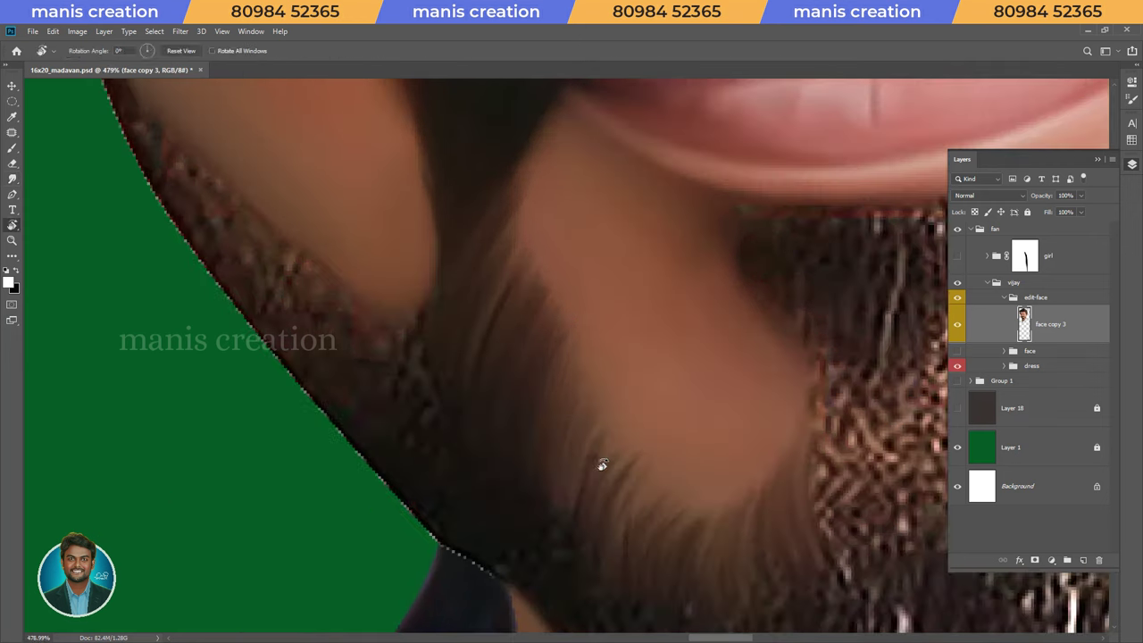
left_click_drag(603, 465, 604, 485)
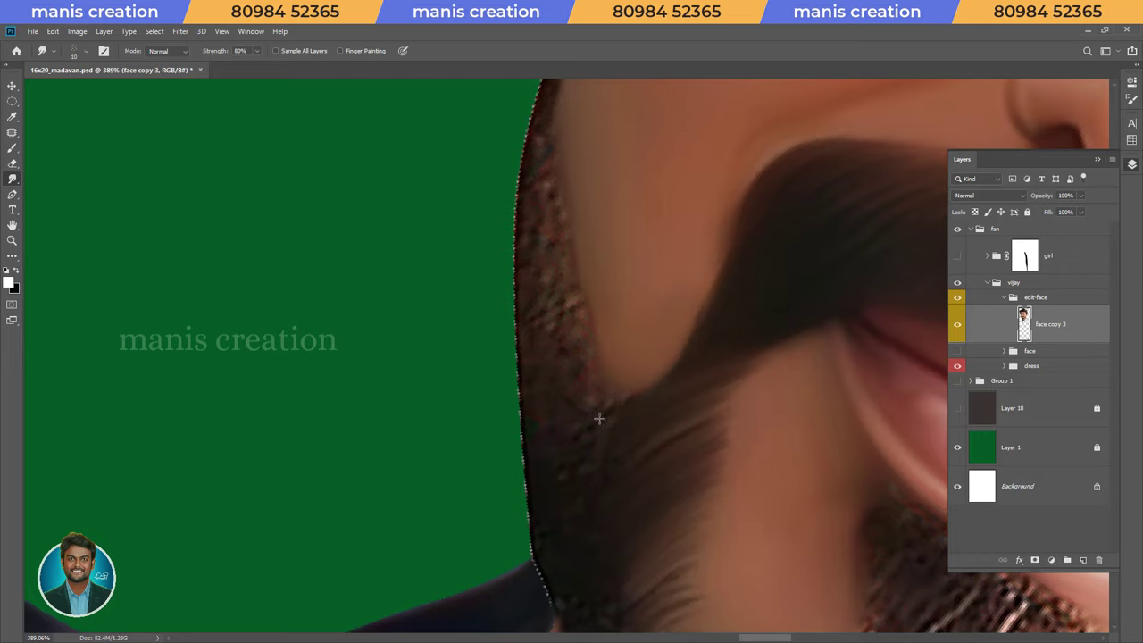
left_click_drag(599, 418, 543, 312)
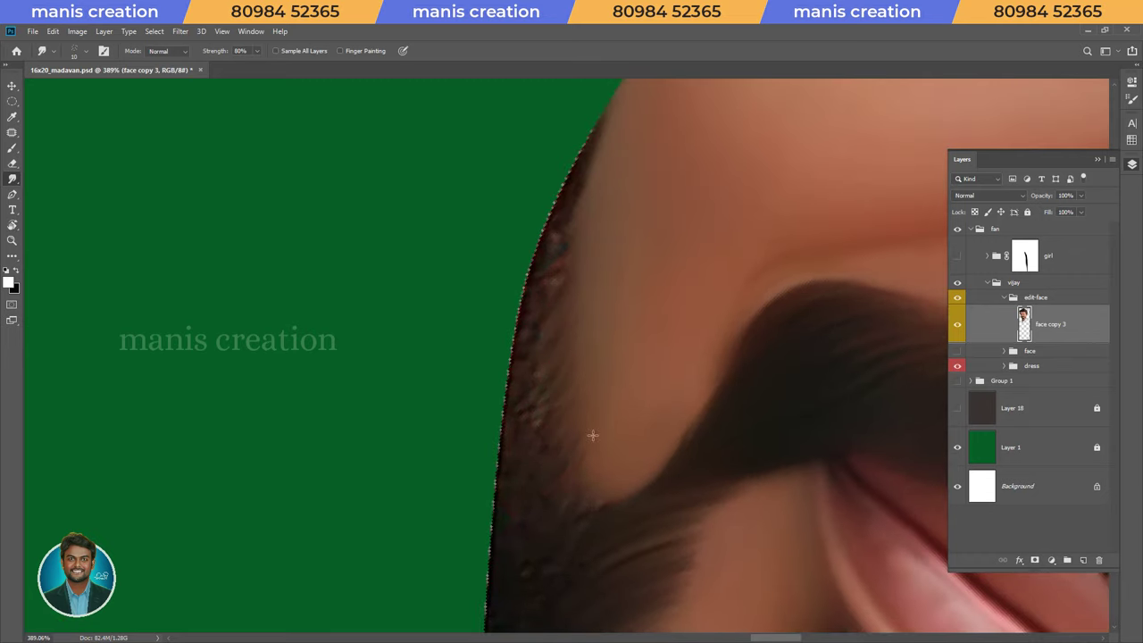
Smudge the slanted beard edge into soft strands, then zoom out to the whole face
left_click_drag(539, 315, 557, 230)
left_click_drag(587, 281, 518, 278)
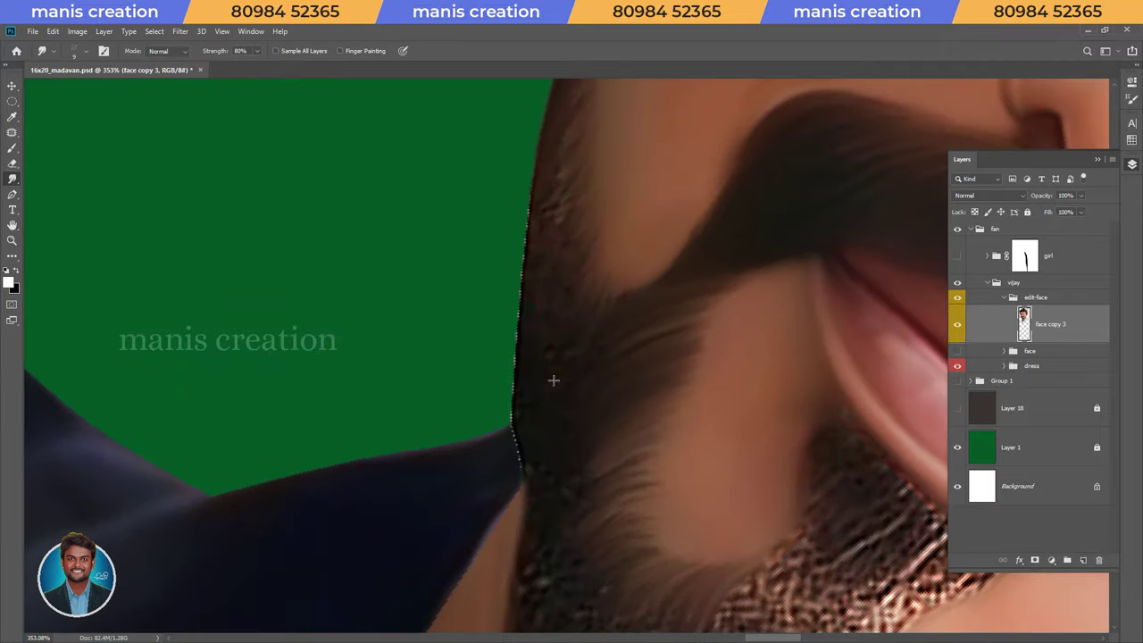
left_click_drag(555, 370, 574, 313)
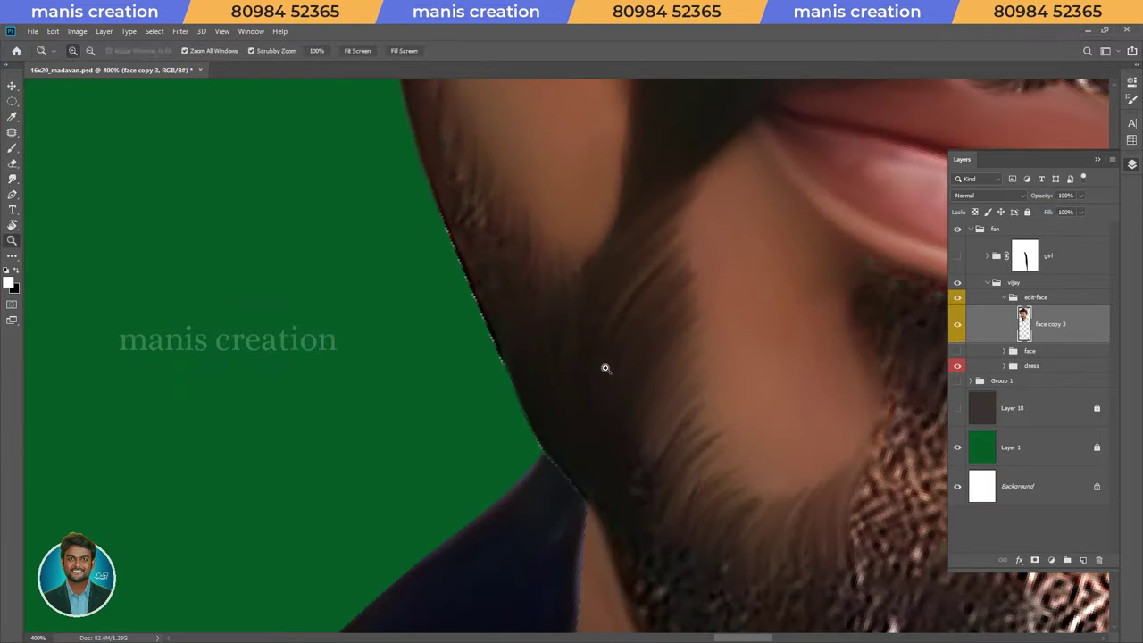
left_click_drag(599, 399, 510, 429)
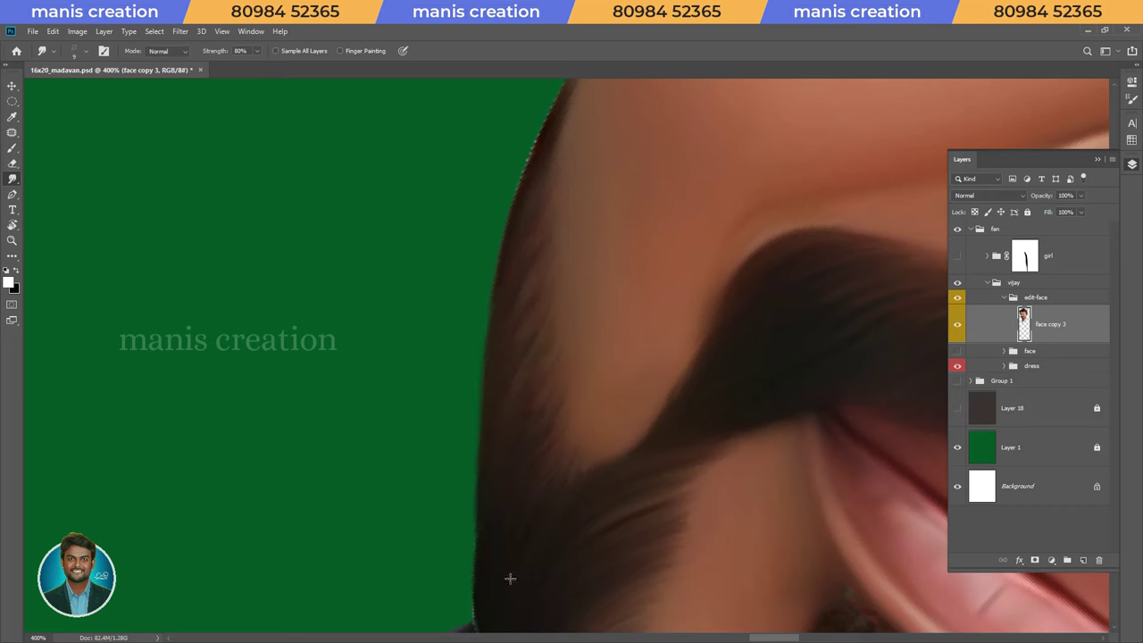
key("Escape")
Smudge the beard near the neck into strands, set strength to 70%, and save
key("r")
mouse_move(571, 353)
left_mouse_down()
mouse_move(530, 419)
mouse_move(696, 512)
left_mouse_up()
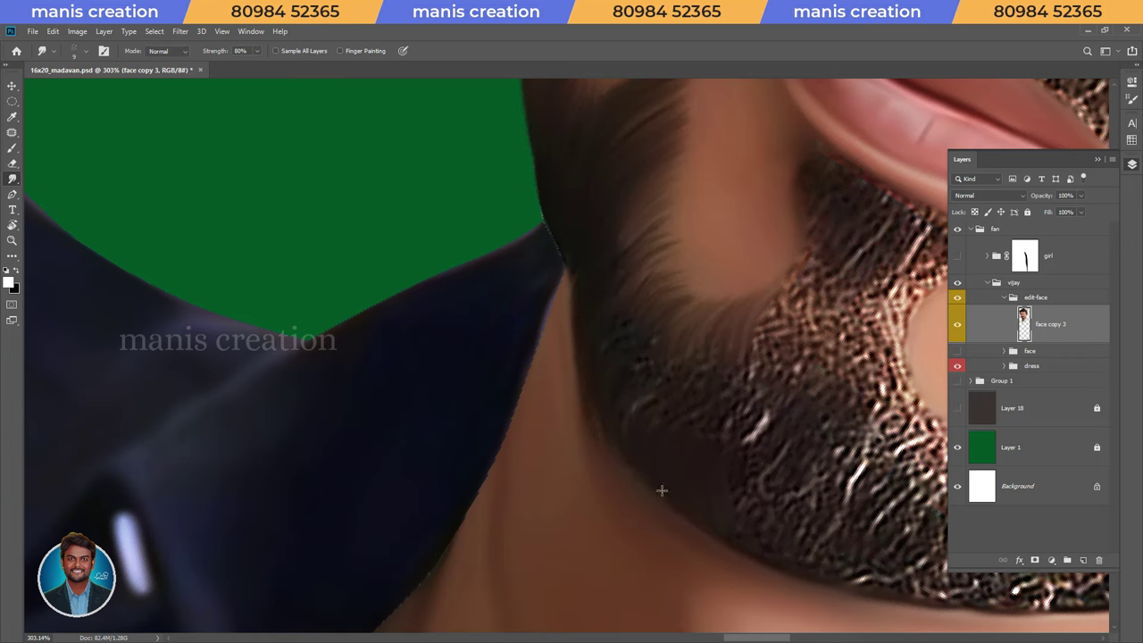
mouse_move(583, 350)
left_mouse_down()
mouse_move(574, 331)
mouse_move(603, 359)
mouse_move(571, 340)
mouse_move(627, 298)
left_mouse_up()
key("7")
key("ctrl+s")
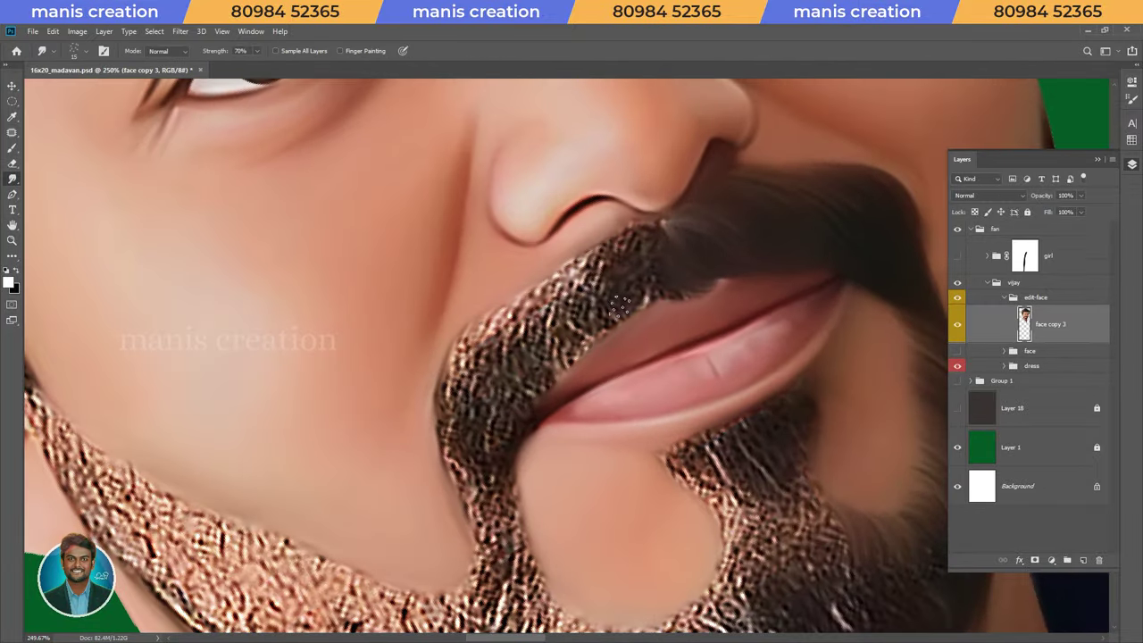
Pull moustache strands down-left over the beard and smooth the textured beard area darker
mouse_move(619, 249)
left_mouse_down()
mouse_move(590, 317)
mouse_move(568, 329)
left_mouse_up()
left_click_drag(581, 254, 538, 361)
left_click_drag(559, 276, 507, 400)
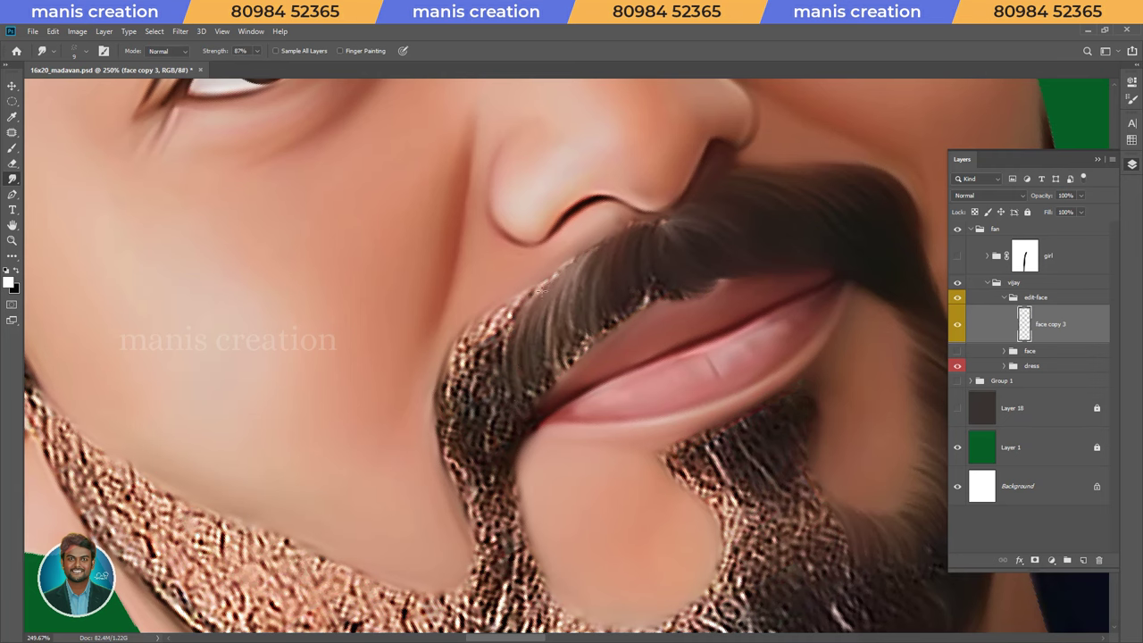
key("r")
mouse_move(694, 267)
left_mouse_down()
mouse_move(603, 350)
mouse_move(548, 357)
left_mouse_up()
scroll(522, 472, "up", 2)
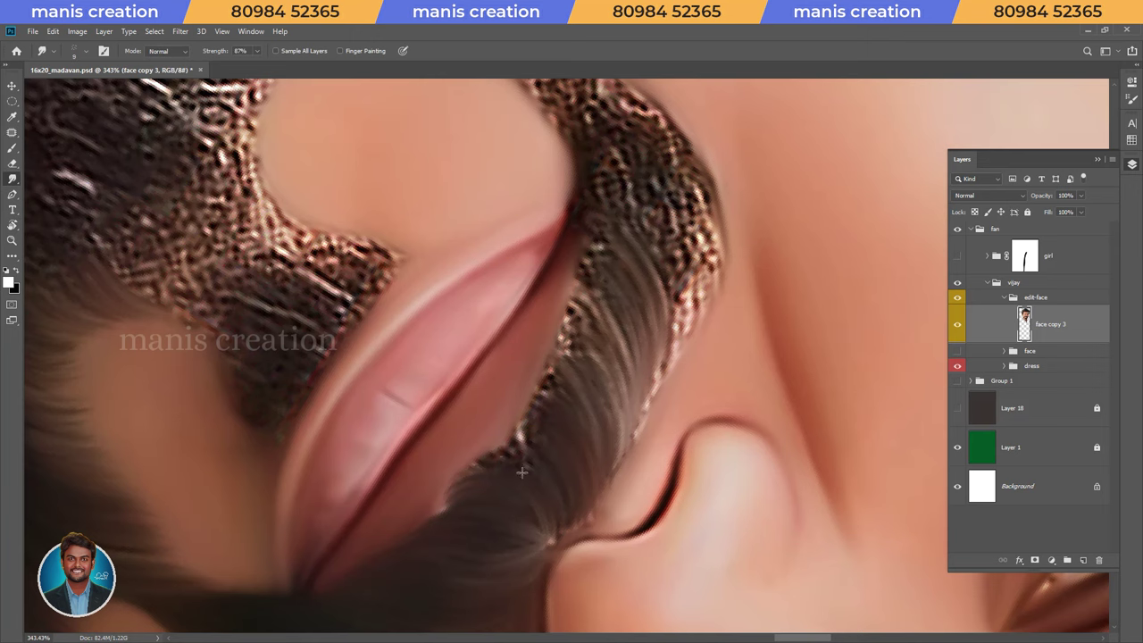
left_click_drag(506, 467, 535, 403)
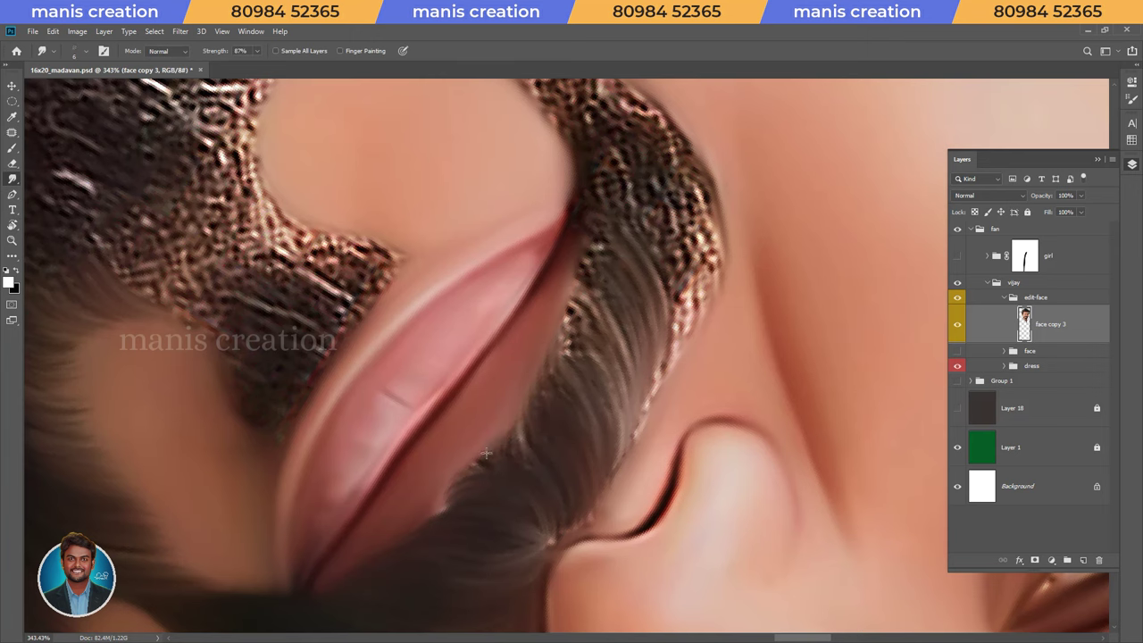
Merge the beard strands beside the lip into one smooth upward strand
key("r")
left_click_drag(485, 452, 536, 404)
left_click_drag(527, 358, 469, 439)
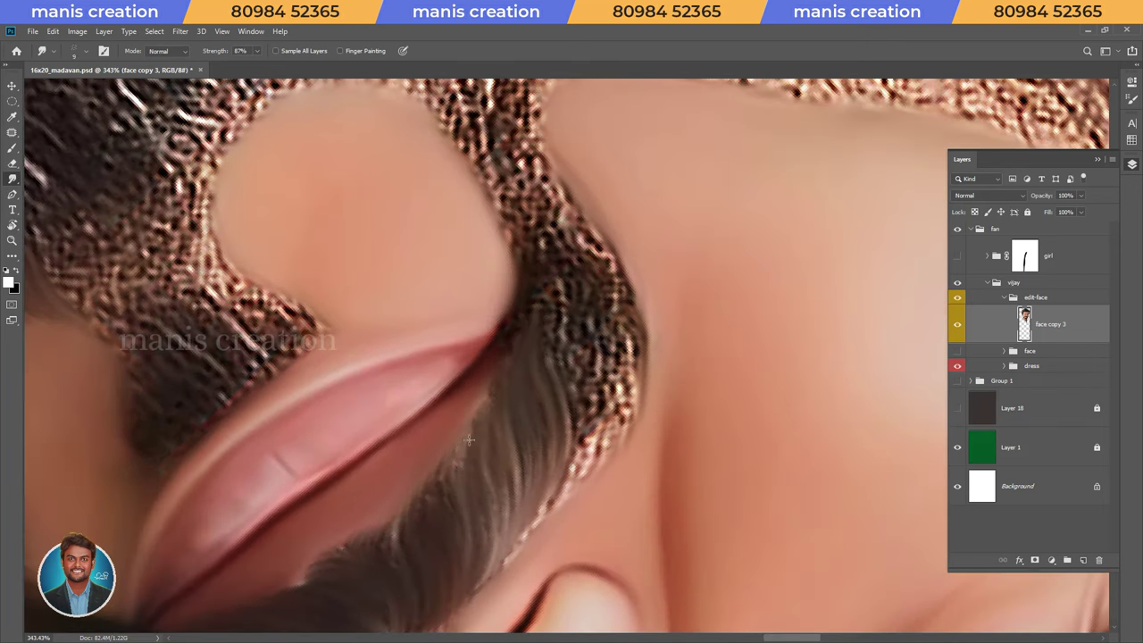
left_click_drag(536, 333, 554, 234)
left_click_drag(567, 353, 541, 231)
left_click_drag(528, 307, 538, 160)
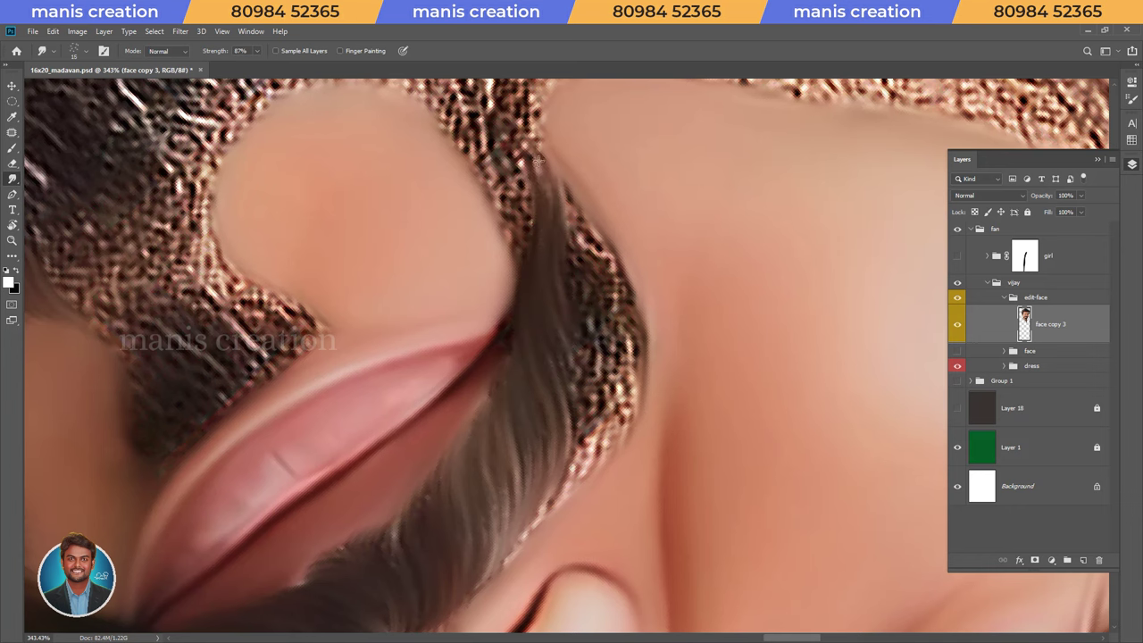
With the canvas turned roughly upside down, smudge hair strands down over the dress edge
key("Escape")
left_click_drag(498, 395, 556, 371)
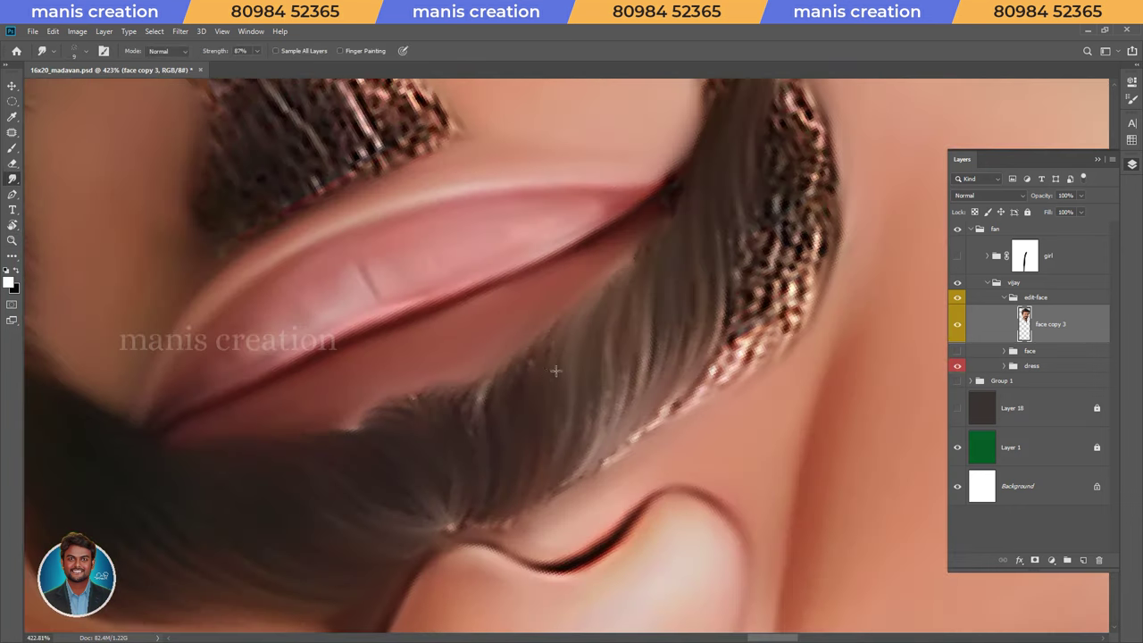
key("r")
left_click_drag(452, 430, 595, 150)
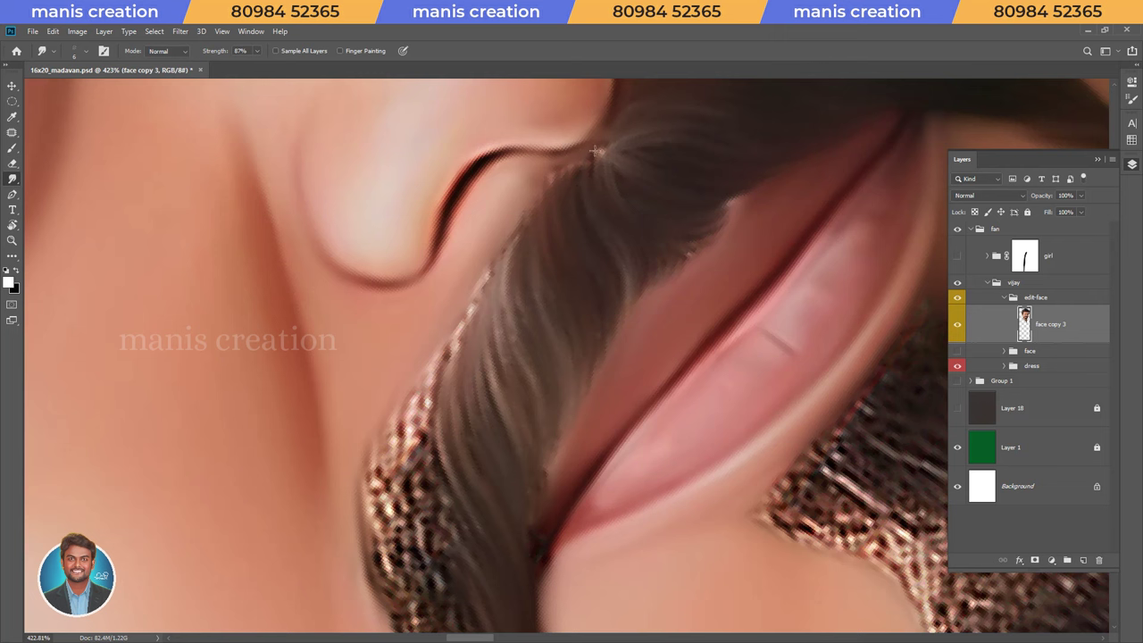
mouse_move(504, 248)
left_mouse_down()
mouse_move(444, 379)
mouse_move(419, 486)
left_mouse_up()
mouse_move(428, 402)
left_mouse_down()
mouse_move(407, 554)
mouse_move(482, 268)
left_mouse_up()
Soften the moustache edge and the strands near its drooping tip
key("h")
left_click_drag(451, 471, 391, 342)
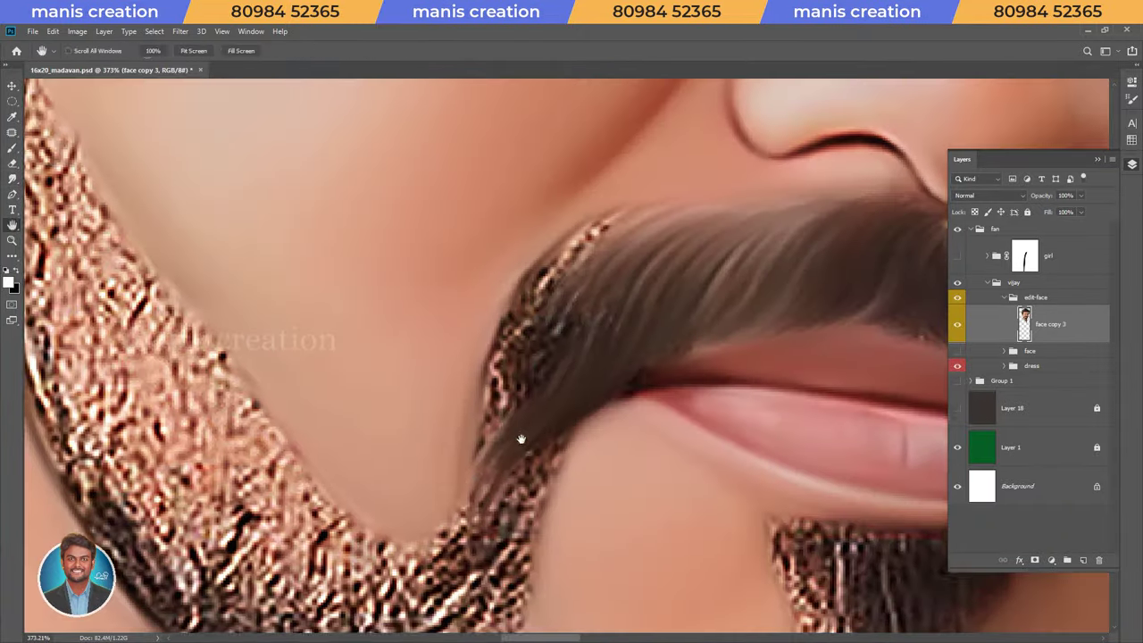
key("space")
left_click_drag(591, 209, 522, 331)
left_click_drag(501, 259, 526, 429)
left_click_drag(537, 196, 541, 318)
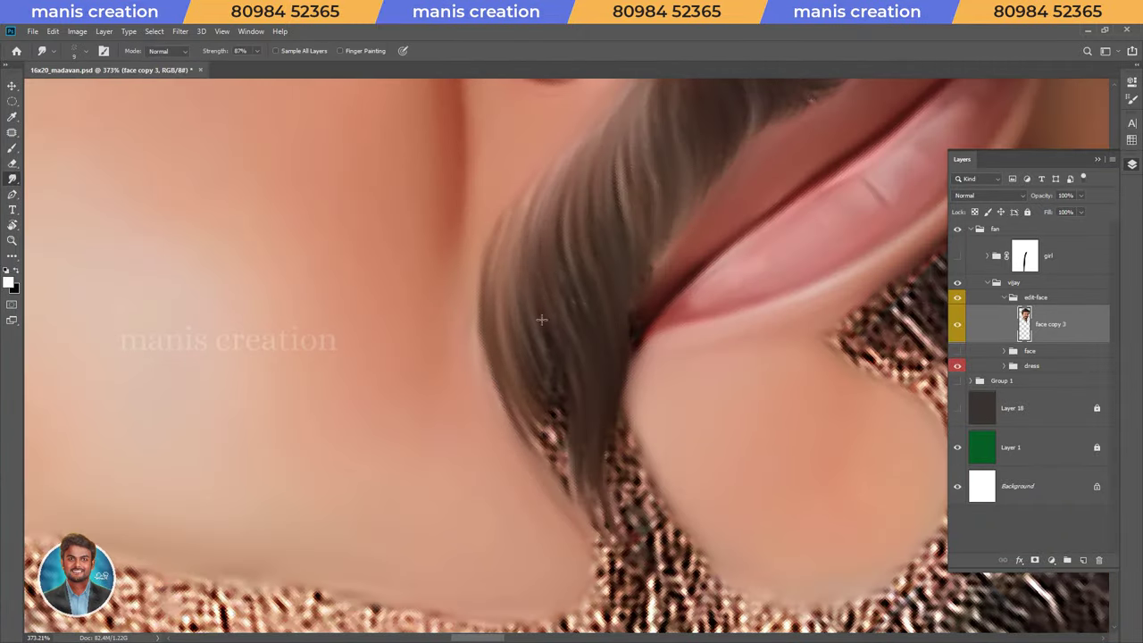
mouse_move(576, 472)
left_mouse_down()
mouse_move(525, 267)
mouse_move(540, 222)
left_mouse_up()
left_click_drag(565, 355, 572, 268)
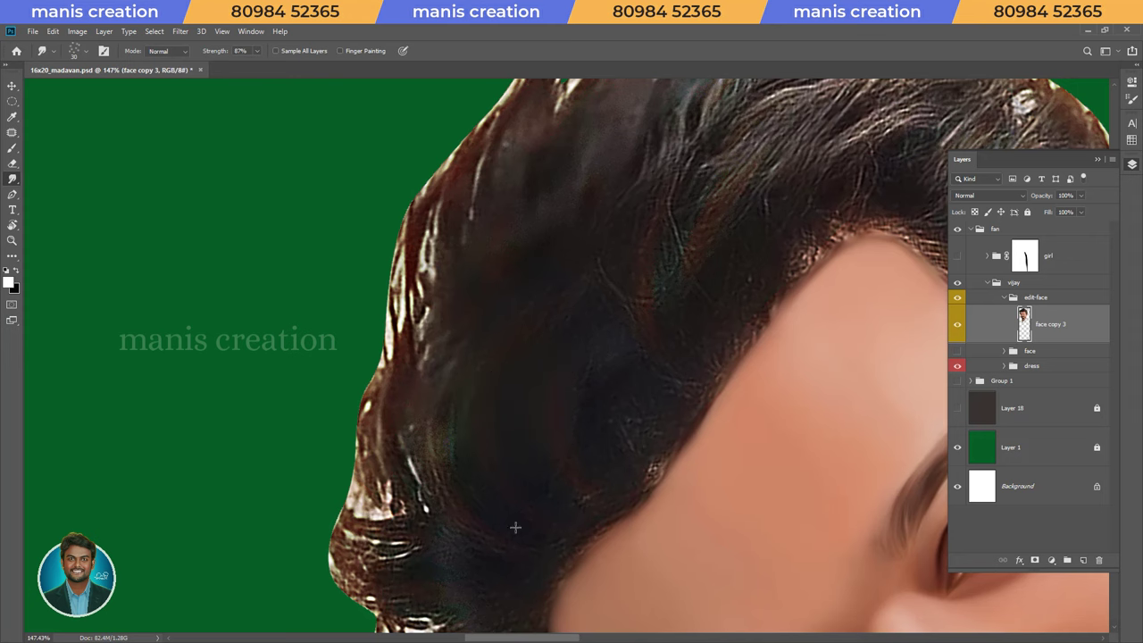
Smudge the hair into smooth streaks and smooth and darken the beard strands
left_click_drag(515, 511, 623, 452)
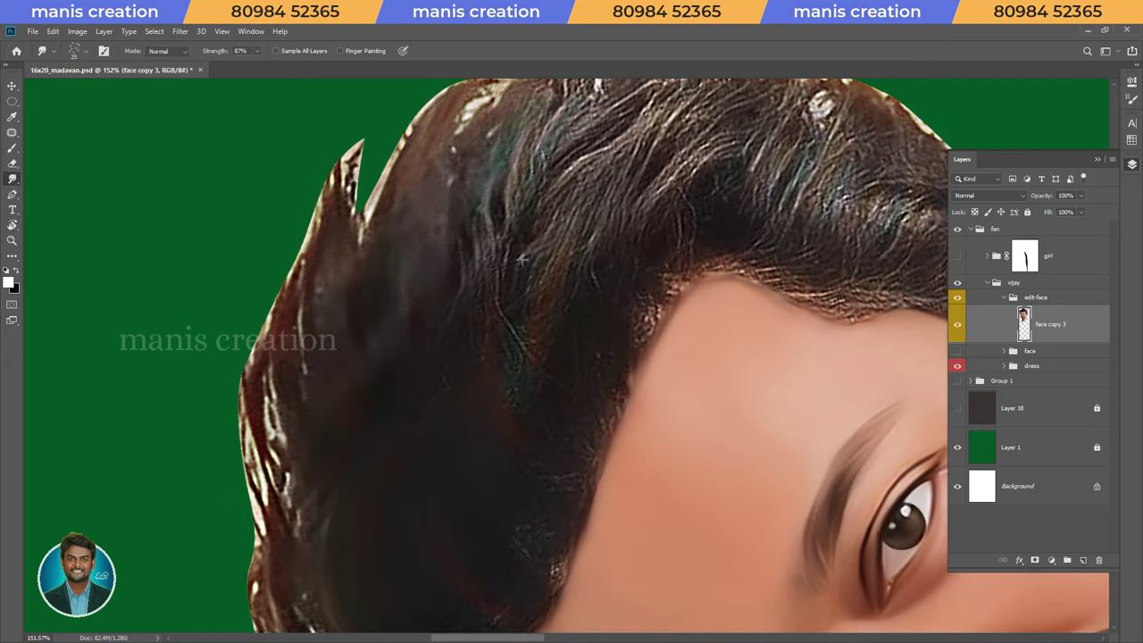
mouse_move(552, 250)
left_mouse_down()
mouse_move(539, 304)
mouse_move(509, 348)
left_mouse_up()
mouse_move(611, 192)
left_mouse_down()
mouse_move(589, 252)
mouse_move(670, 165)
left_mouse_up()
key("r")
left_click_drag(616, 280, 593, 366)
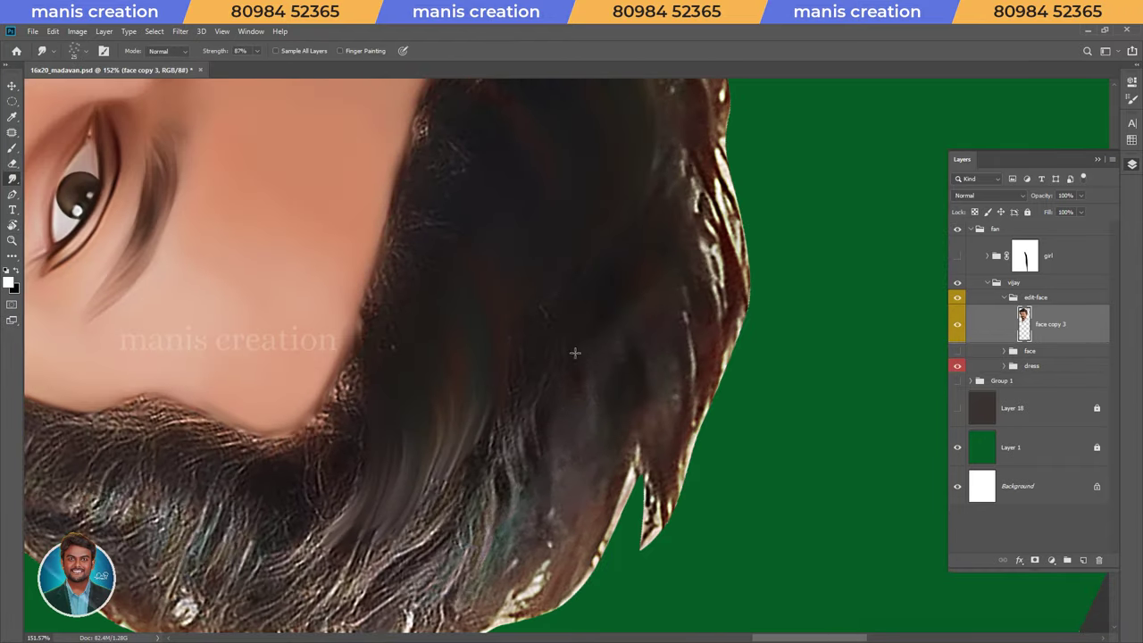
mouse_move(521, 391)
left_mouse_down()
mouse_move(518, 455)
mouse_move(608, 323)
mouse_move(589, 286)
left_mouse_up()
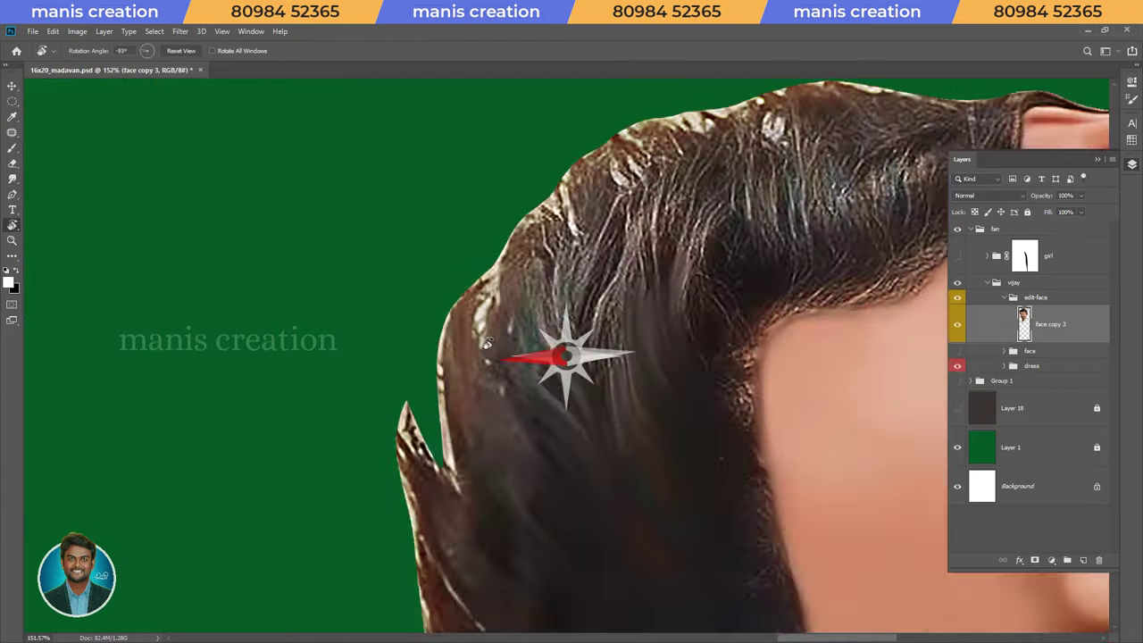
Turn the canvas toward the hair's outer edge and blend the jagged left edge into strands
left_click_drag(571, 366, 589, 286)
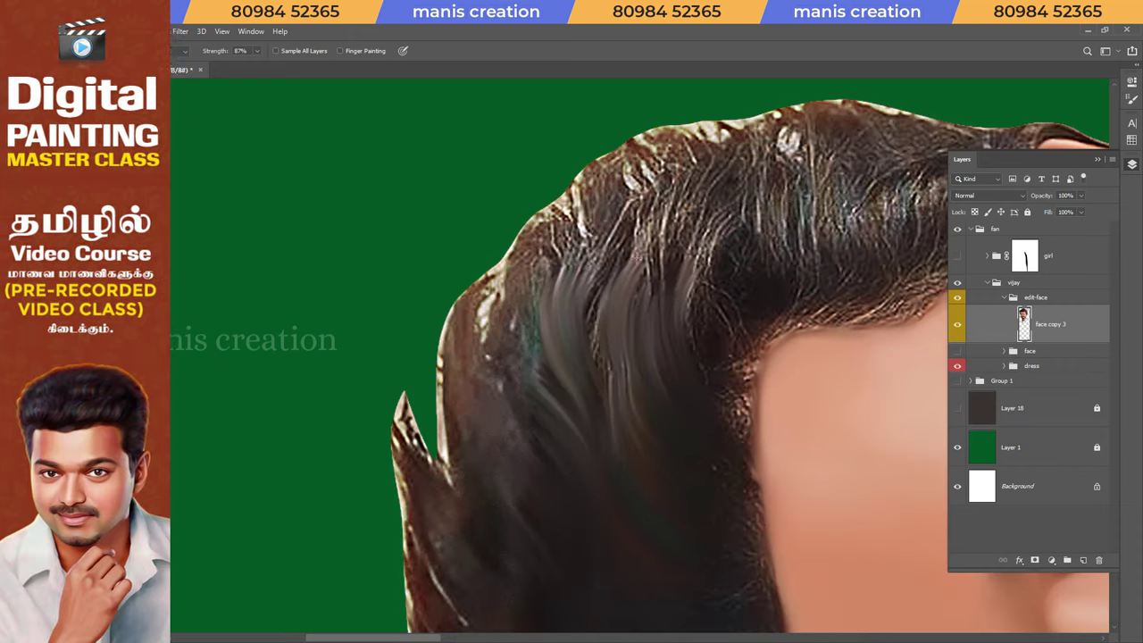
left_click_drag(692, 308, 590, 394)
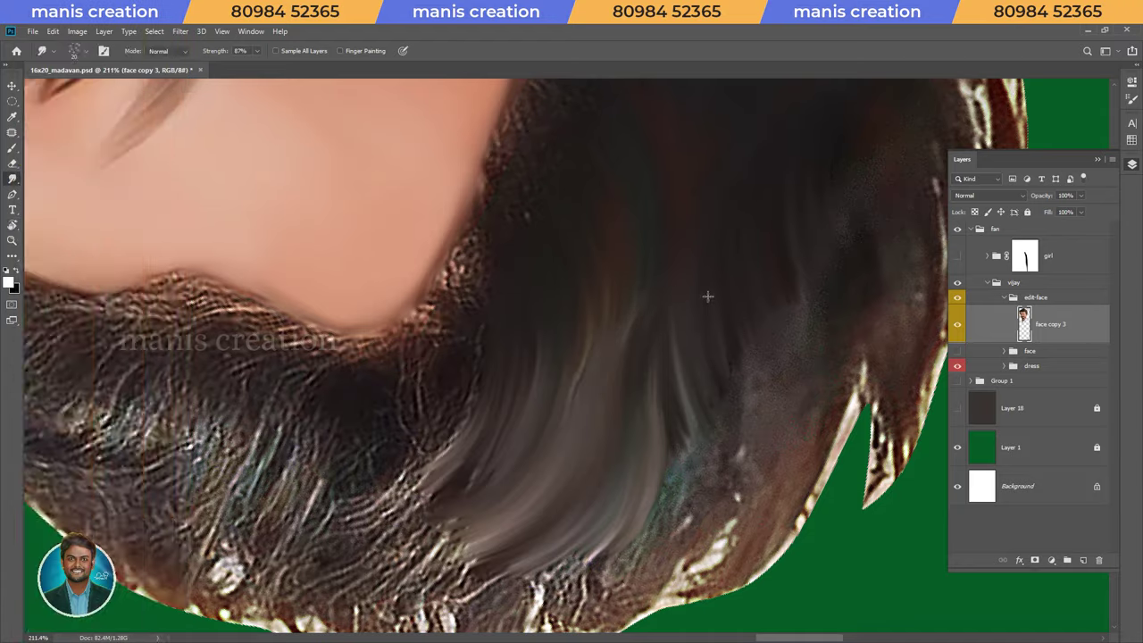
left_click_drag(706, 299, 558, 358)
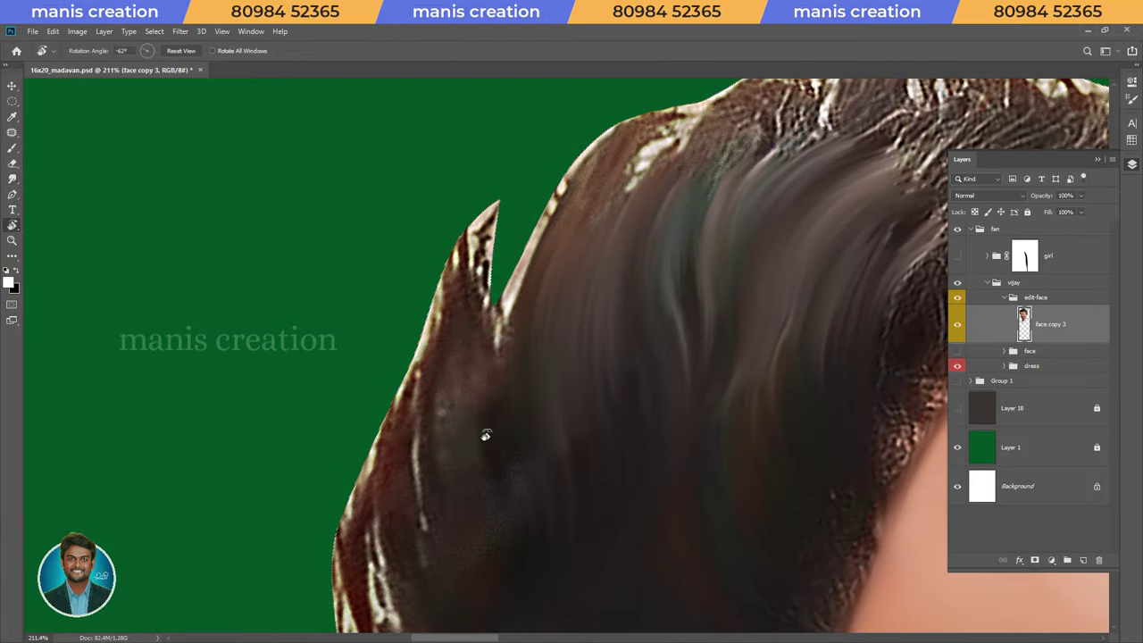
scroll(613, 221, "up", 5)
left_click_drag(608, 257, 570, 255)
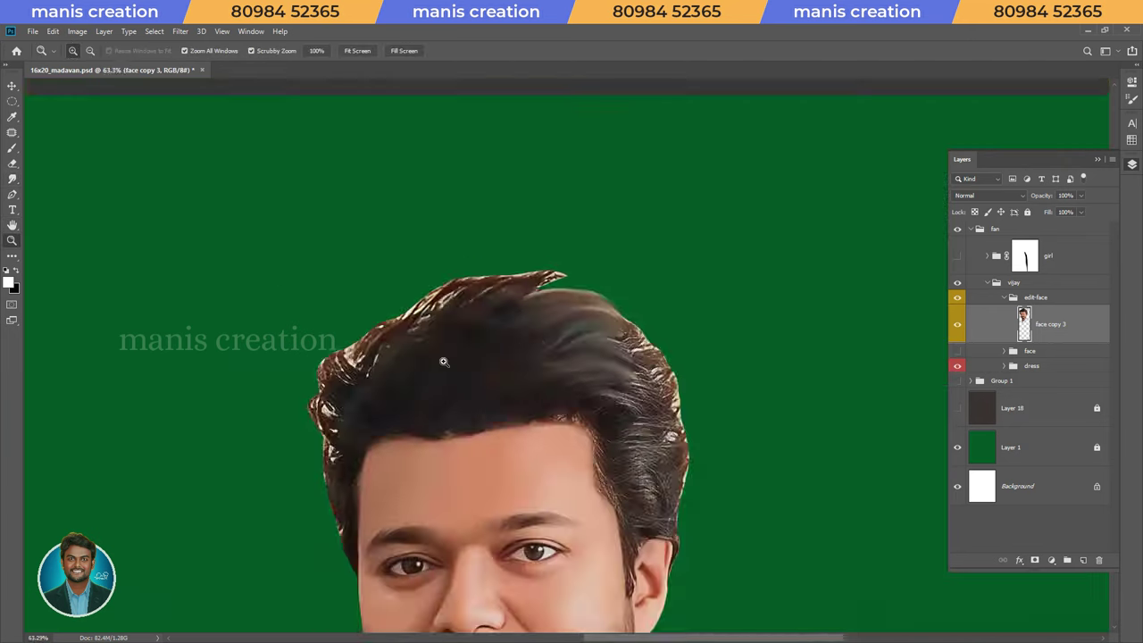
Extend the hair's edge upward and soften the lower-left edge into smooth strands
mouse_move(540, 297)
left_mouse_down()
mouse_move(596, 281)
mouse_move(587, 170)
left_mouse_up()
left_click_drag(516, 352, 567, 195)
mouse_move(473, 536)
left_mouse_down()
mouse_move(496, 333)
mouse_move(530, 265)
left_mouse_up()
mouse_move(464, 554)
left_mouse_down()
mouse_move(493, 357)
mouse_move(577, 474)
left_mouse_up()
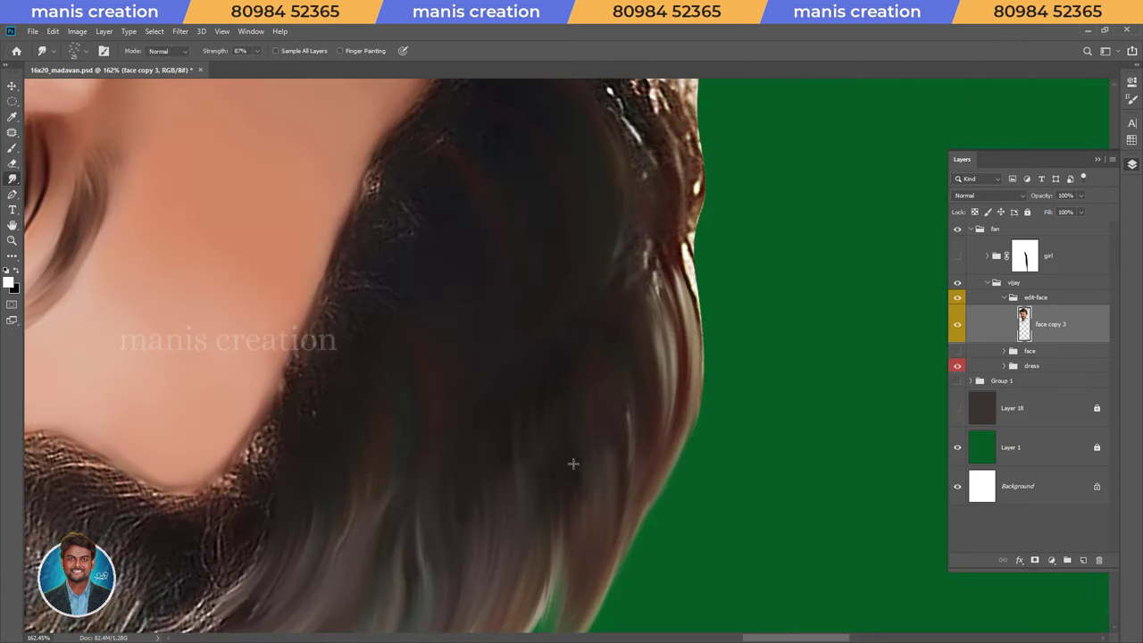
left_click_drag(599, 433, 603, 244)
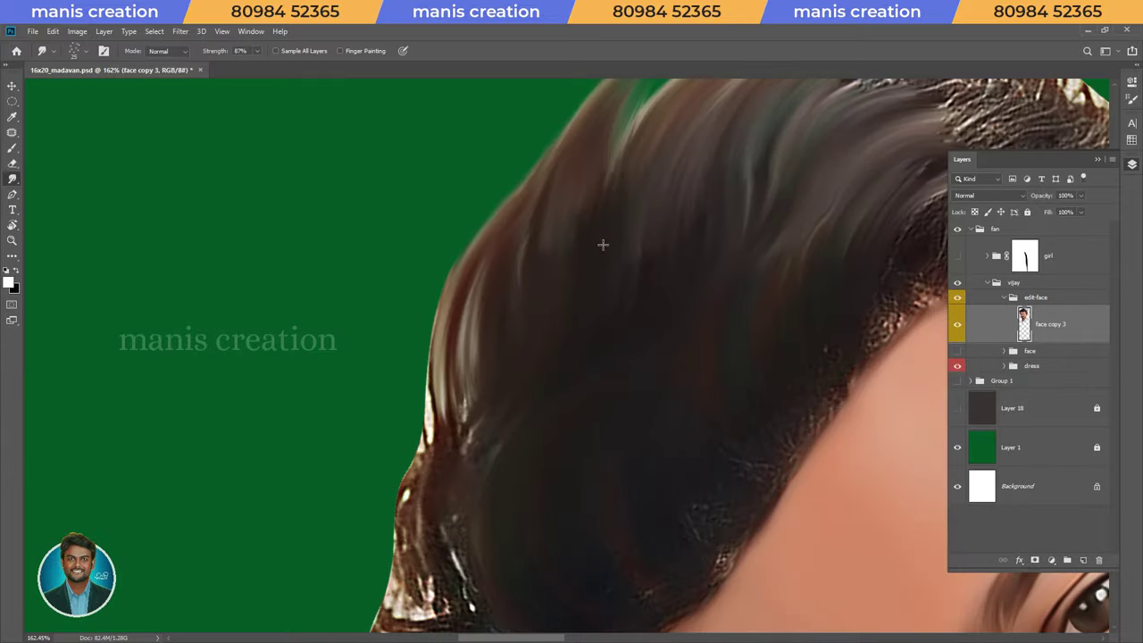
left_click_drag(538, 408, 535, 350)
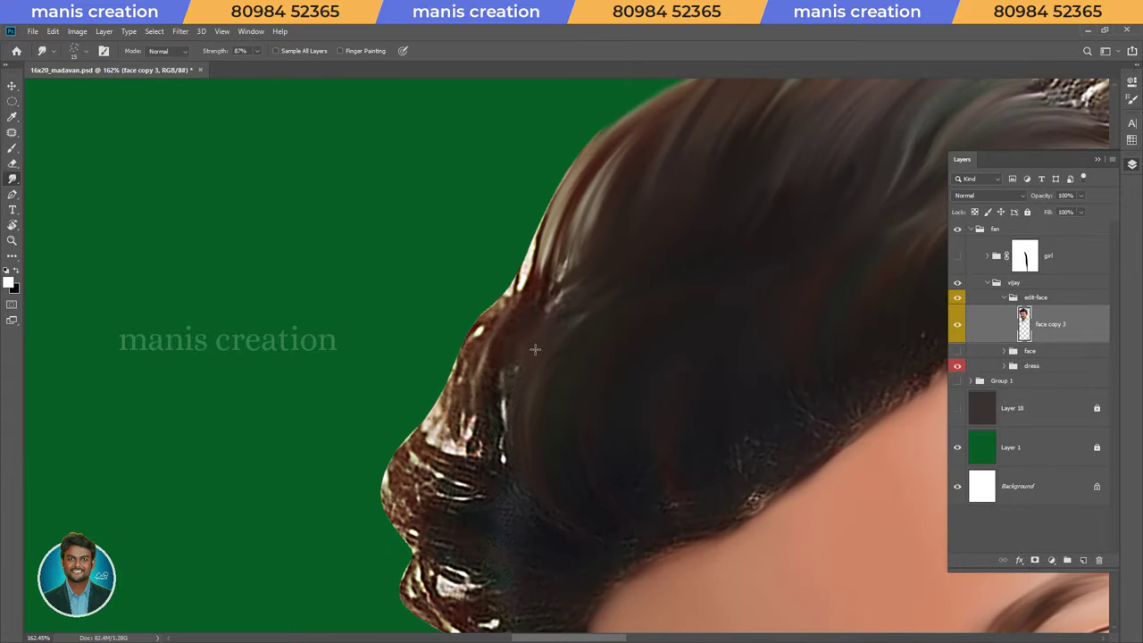
Smooth and darken the bright wispy strands along the hair edge
left_click_drag(521, 474, 509, 286)
left_click_drag(473, 465, 485, 329)
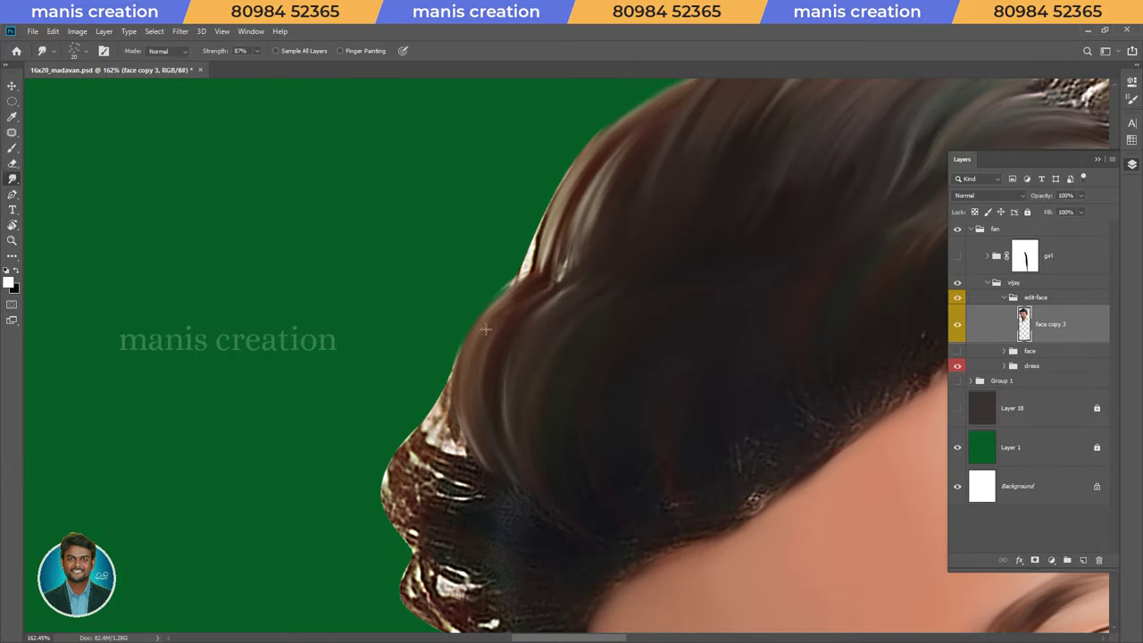
left_click_drag(558, 256, 582, 187)
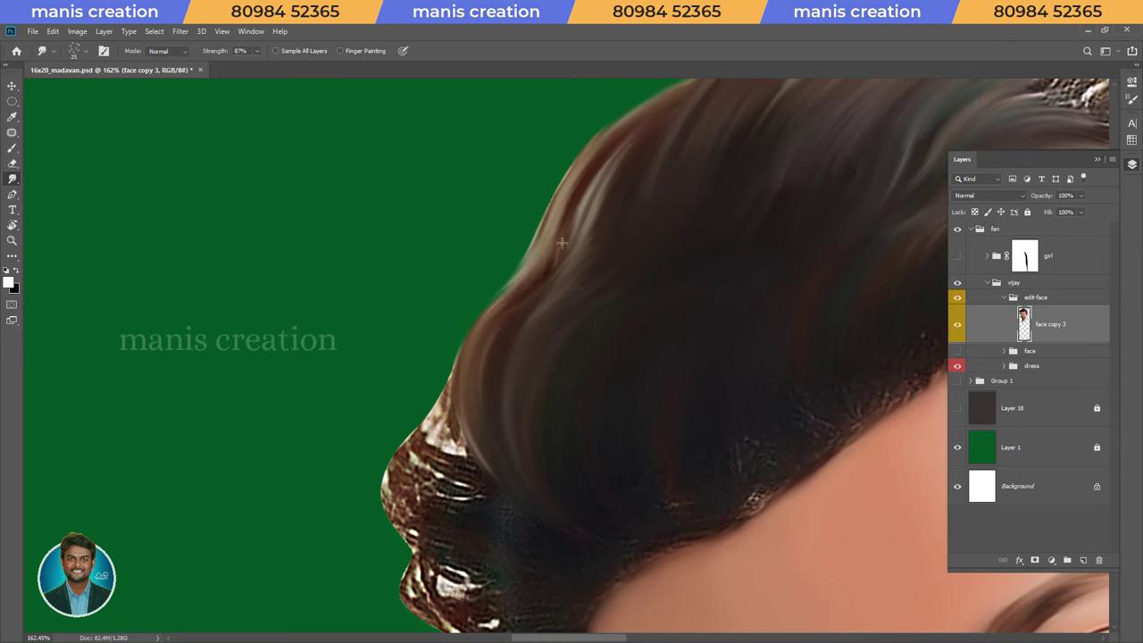
left_click_drag(543, 452, 509, 287)
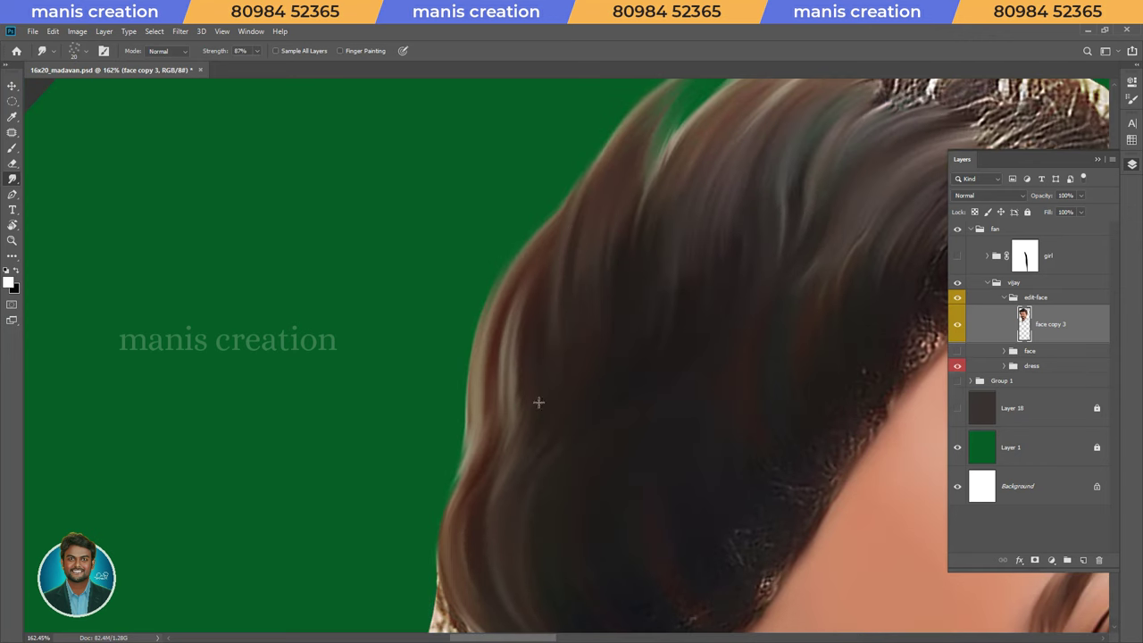
left_click_drag(545, 559, 601, 300)
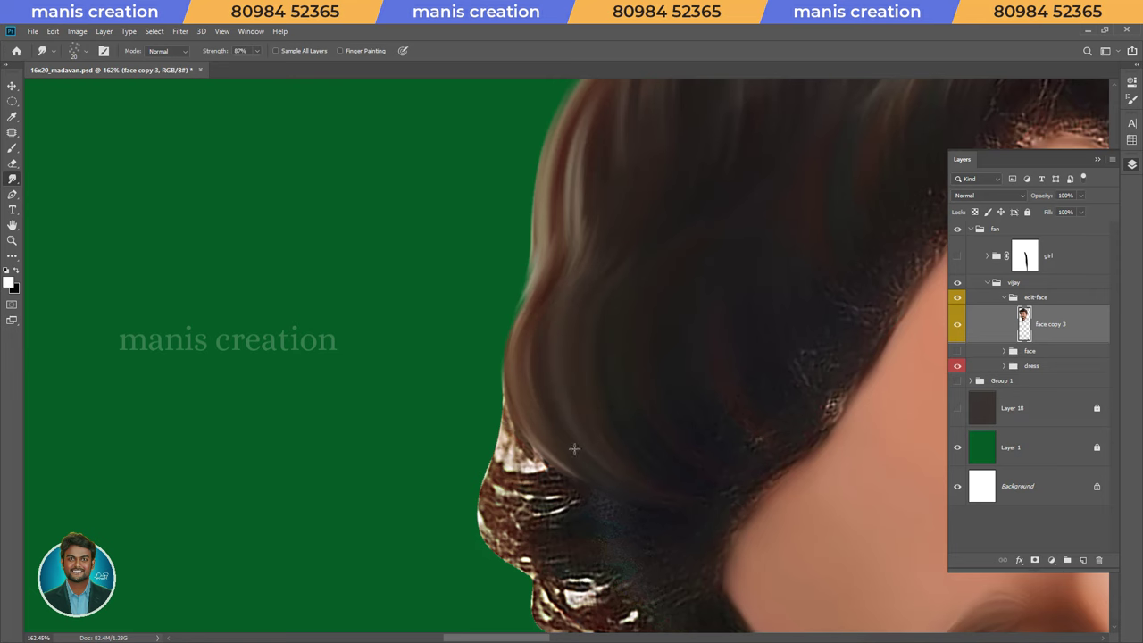
Reset the canvas to upright, check the whole figure, and save the painting
key("Escape")
key("z")
left_click(676, 191, "alt")
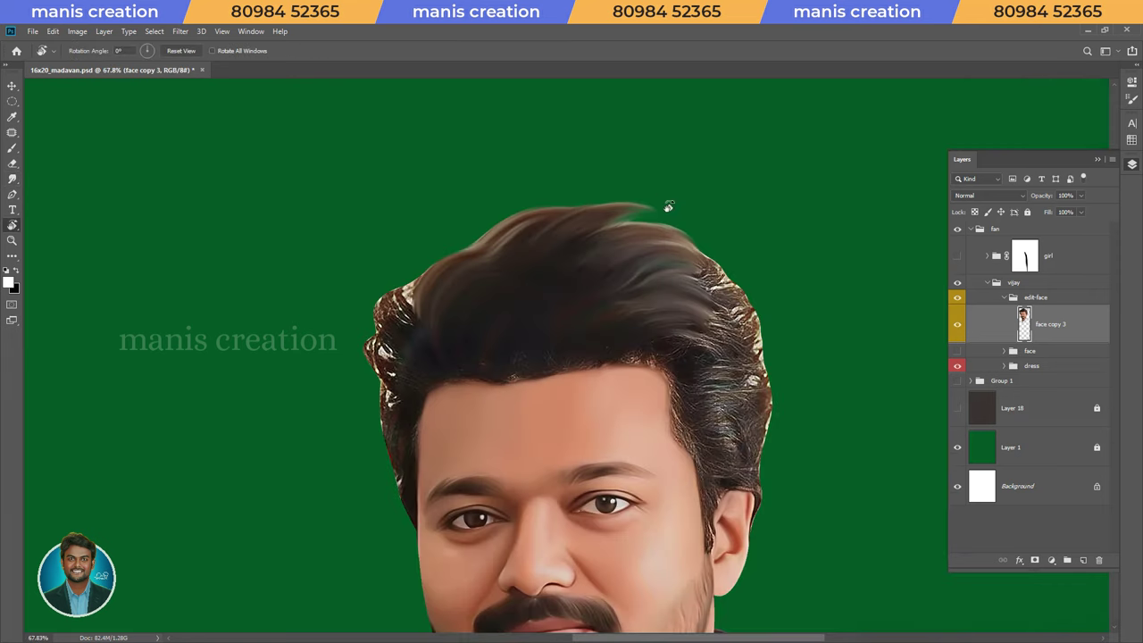
left_click(674, 192)
scroll(675, 192, "up", 2)
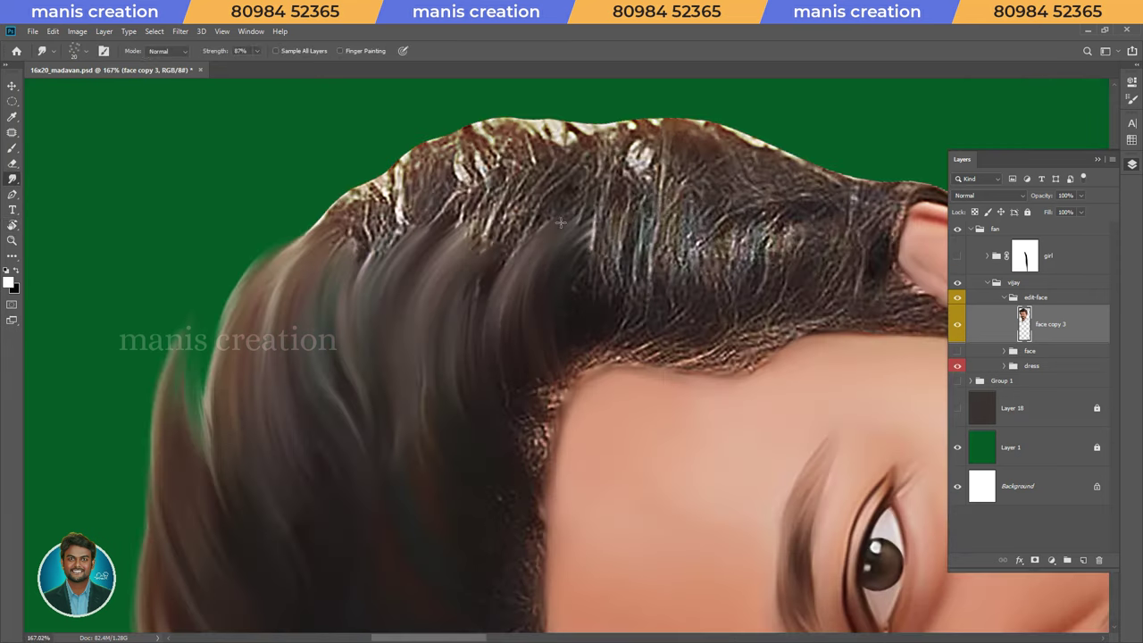
key("r")
mouse_move(546, 319)
left_mouse_down()
mouse_move(476, 375)
mouse_move(500, 314)
left_mouse_up()
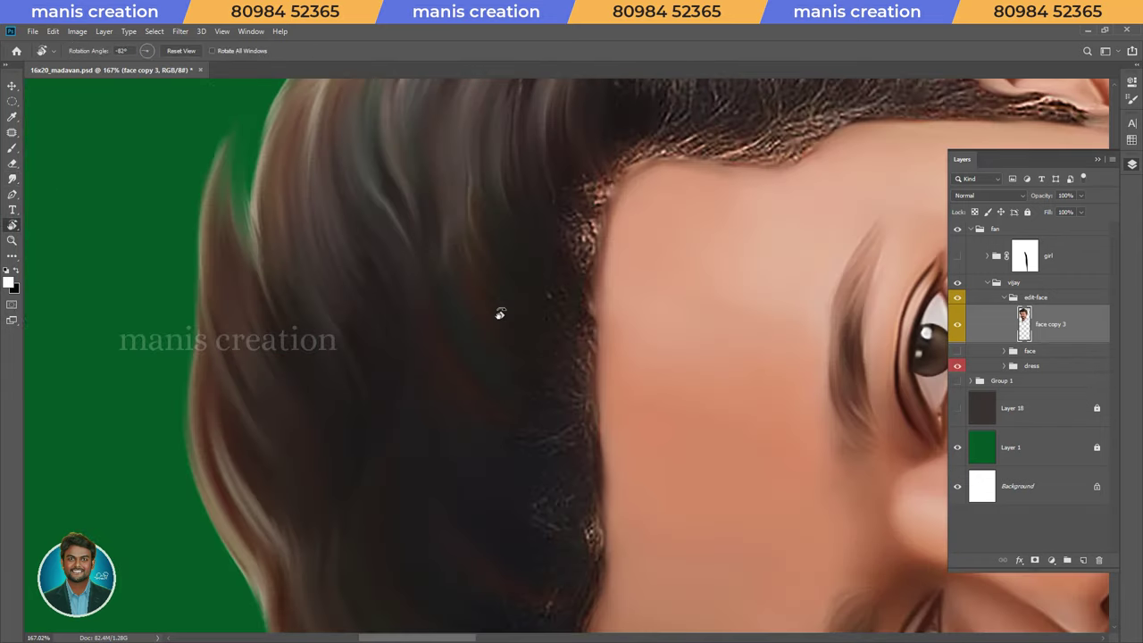
key("ctrl+0")
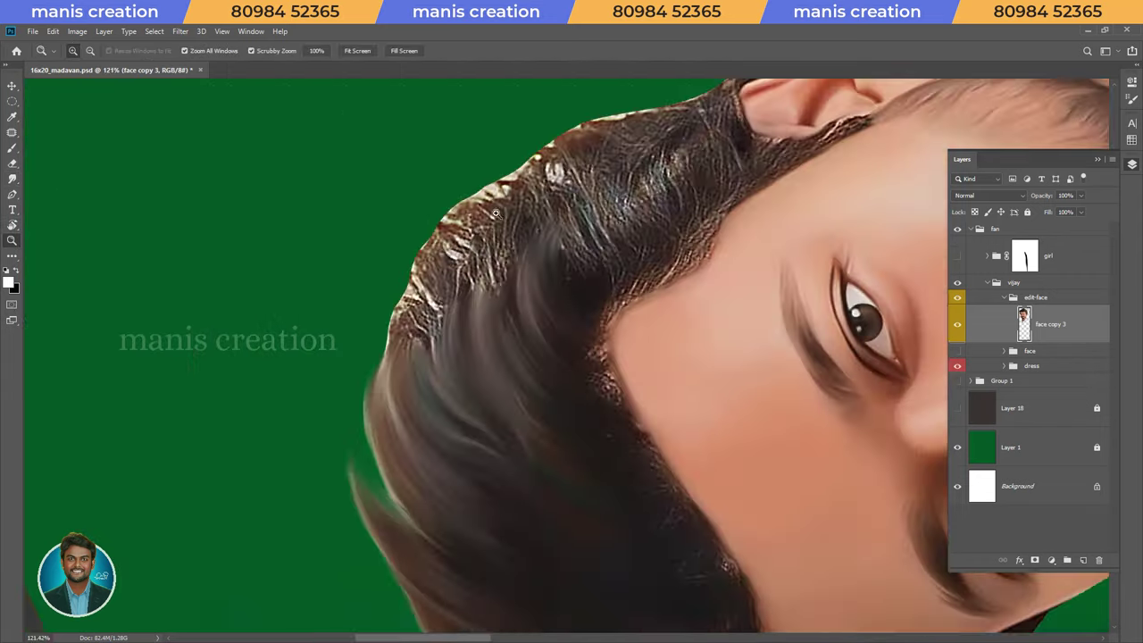
key("ctrl+s")
left_click(1051, 560)
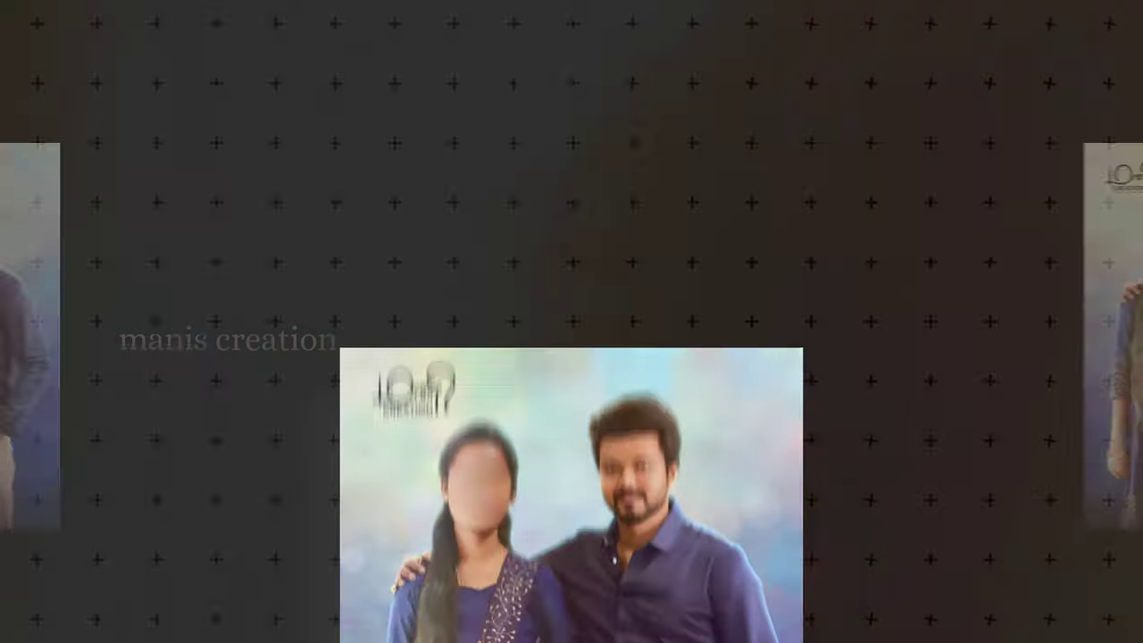